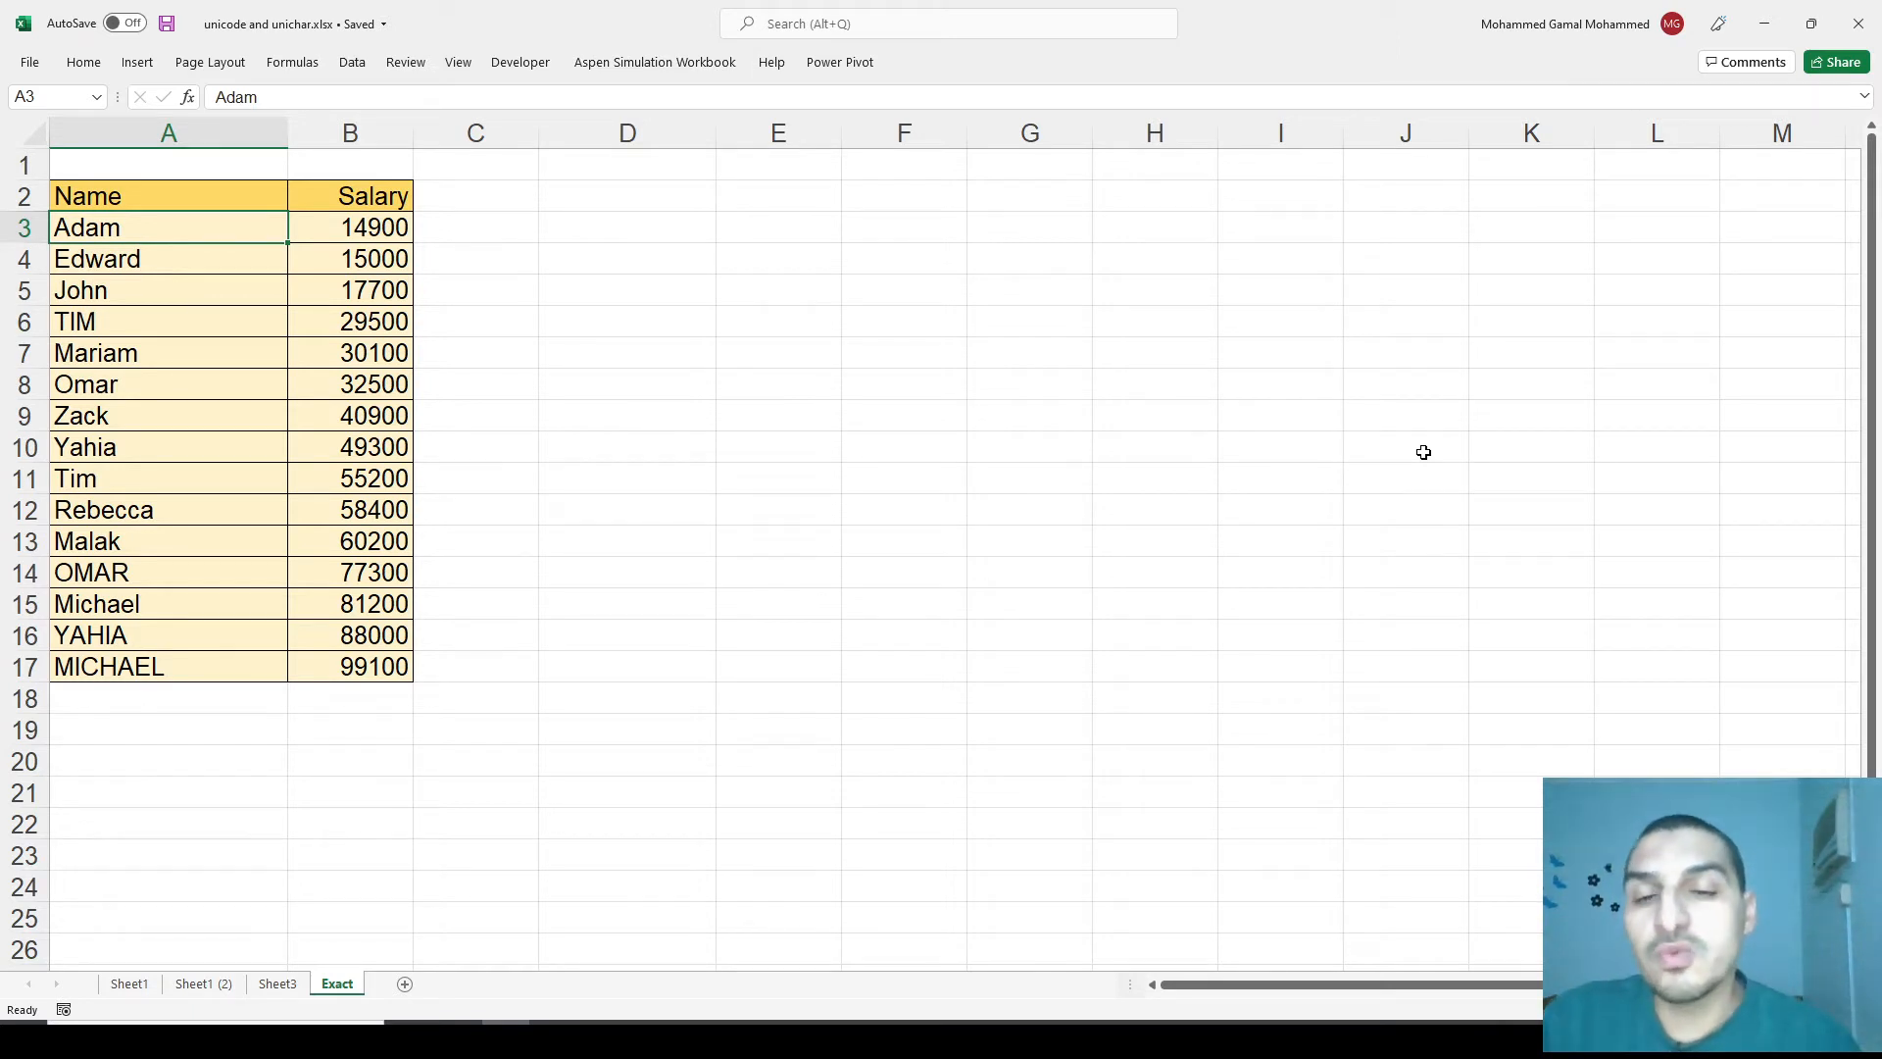
Examine the name and salary records in A3:B17.
key(Right)
key(Right)
key(Right)
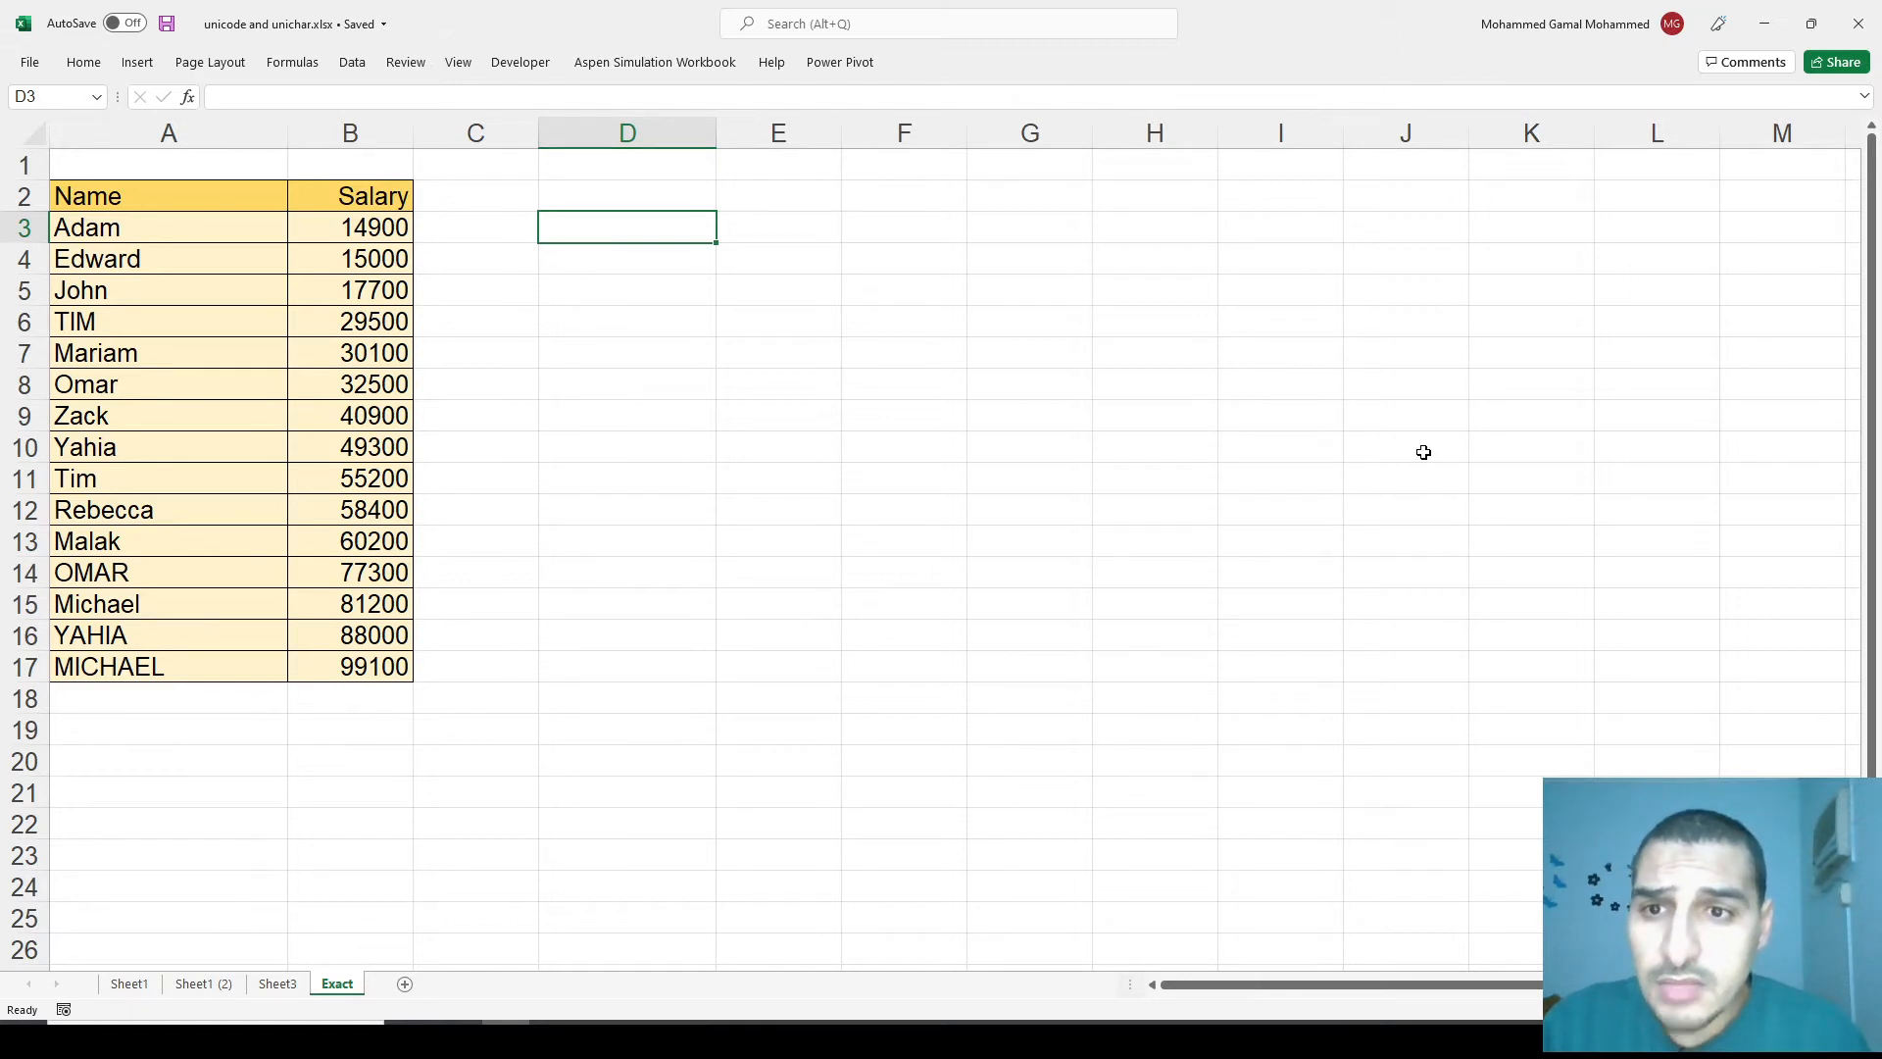
key(Left)
key(Left)
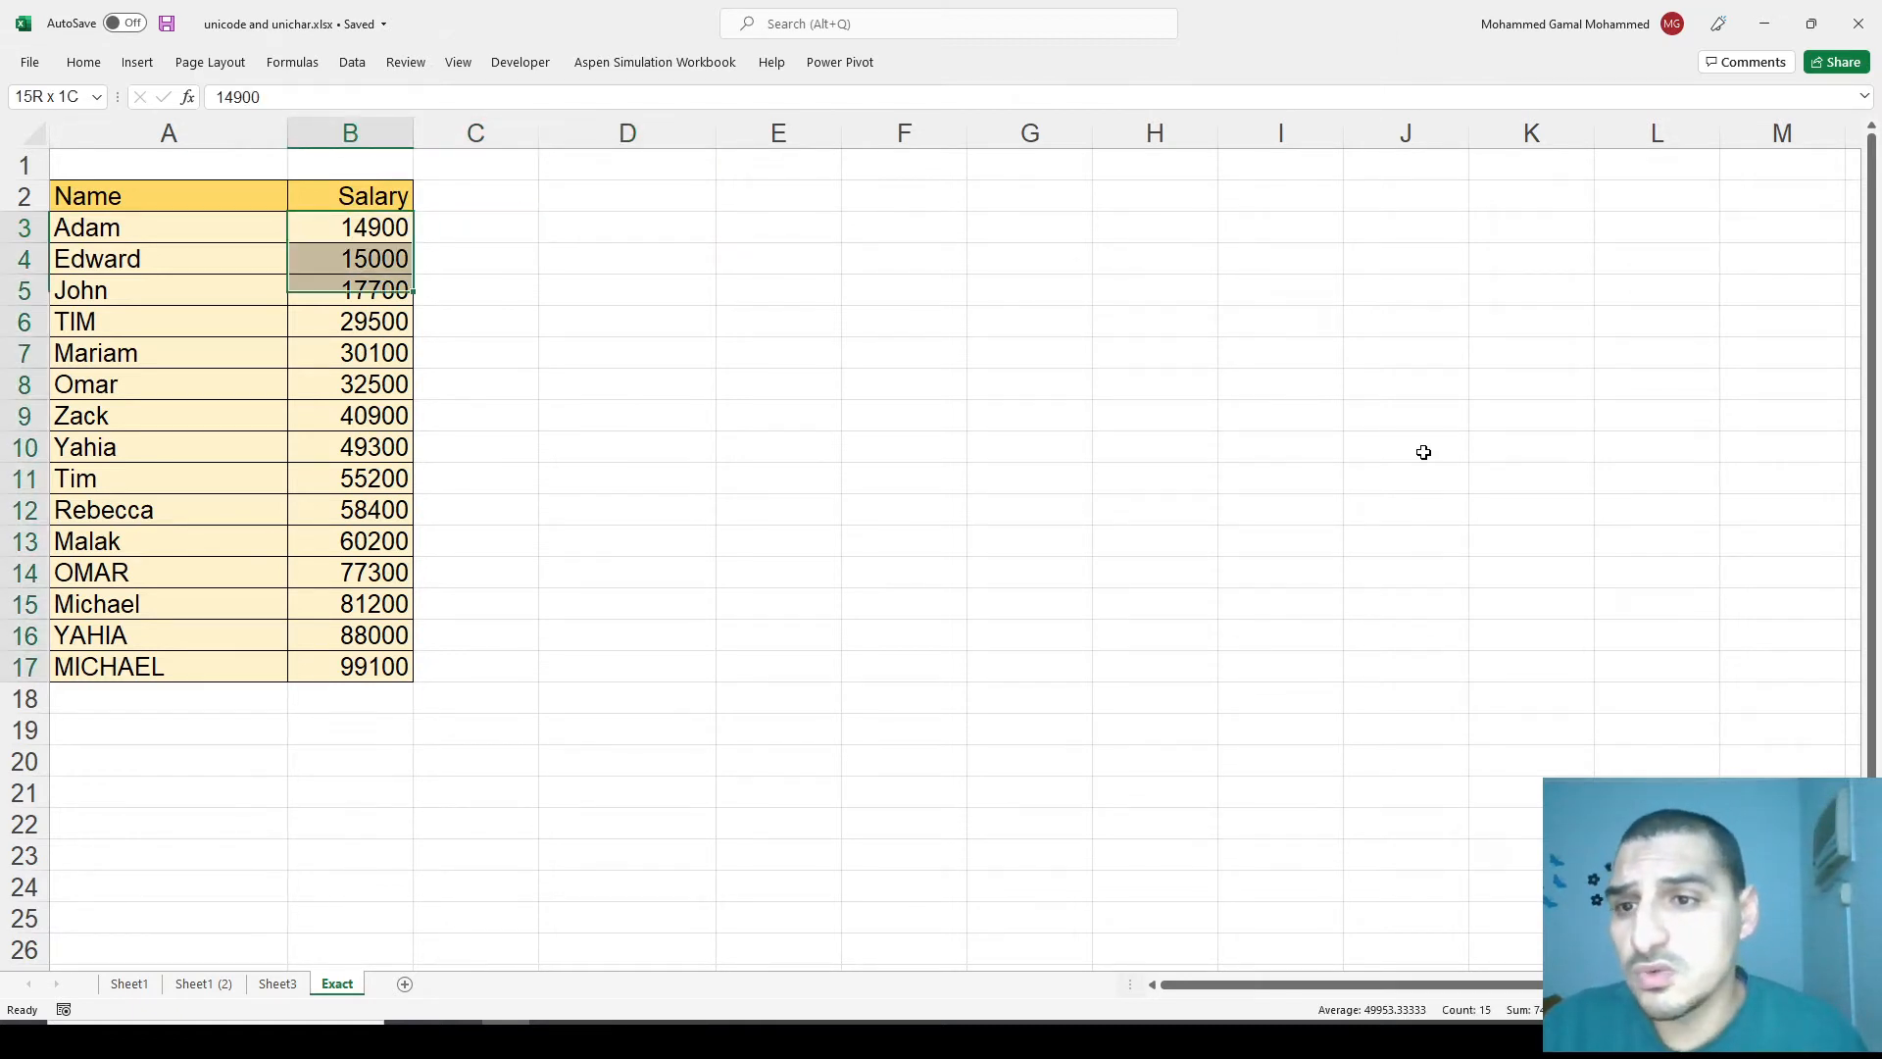
key(shift+Left)
key(ctrl+shift+Down)
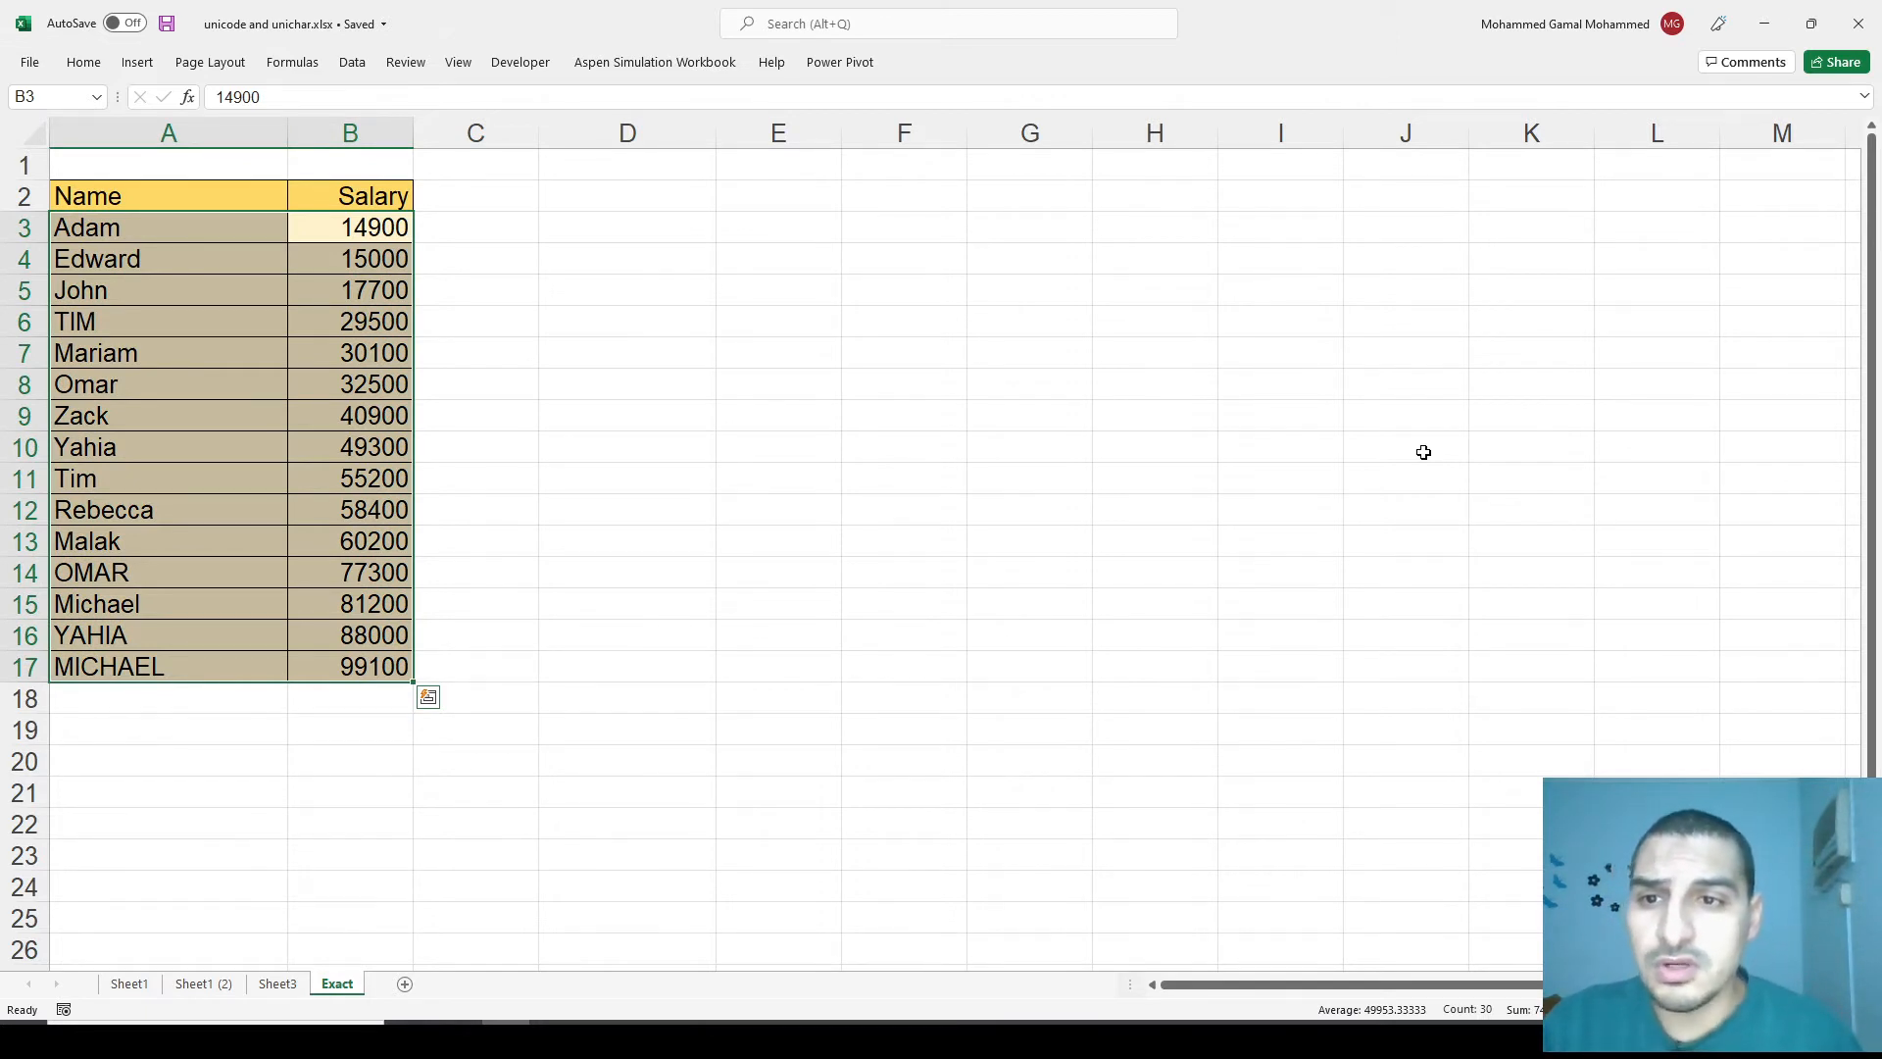
key(Left)
key(Right)
key(Left)
Compare the names in column A that differ only in capitalization: A6 with A11, A8 with A14, and A15 with A17.
key(Down)
key(Down)
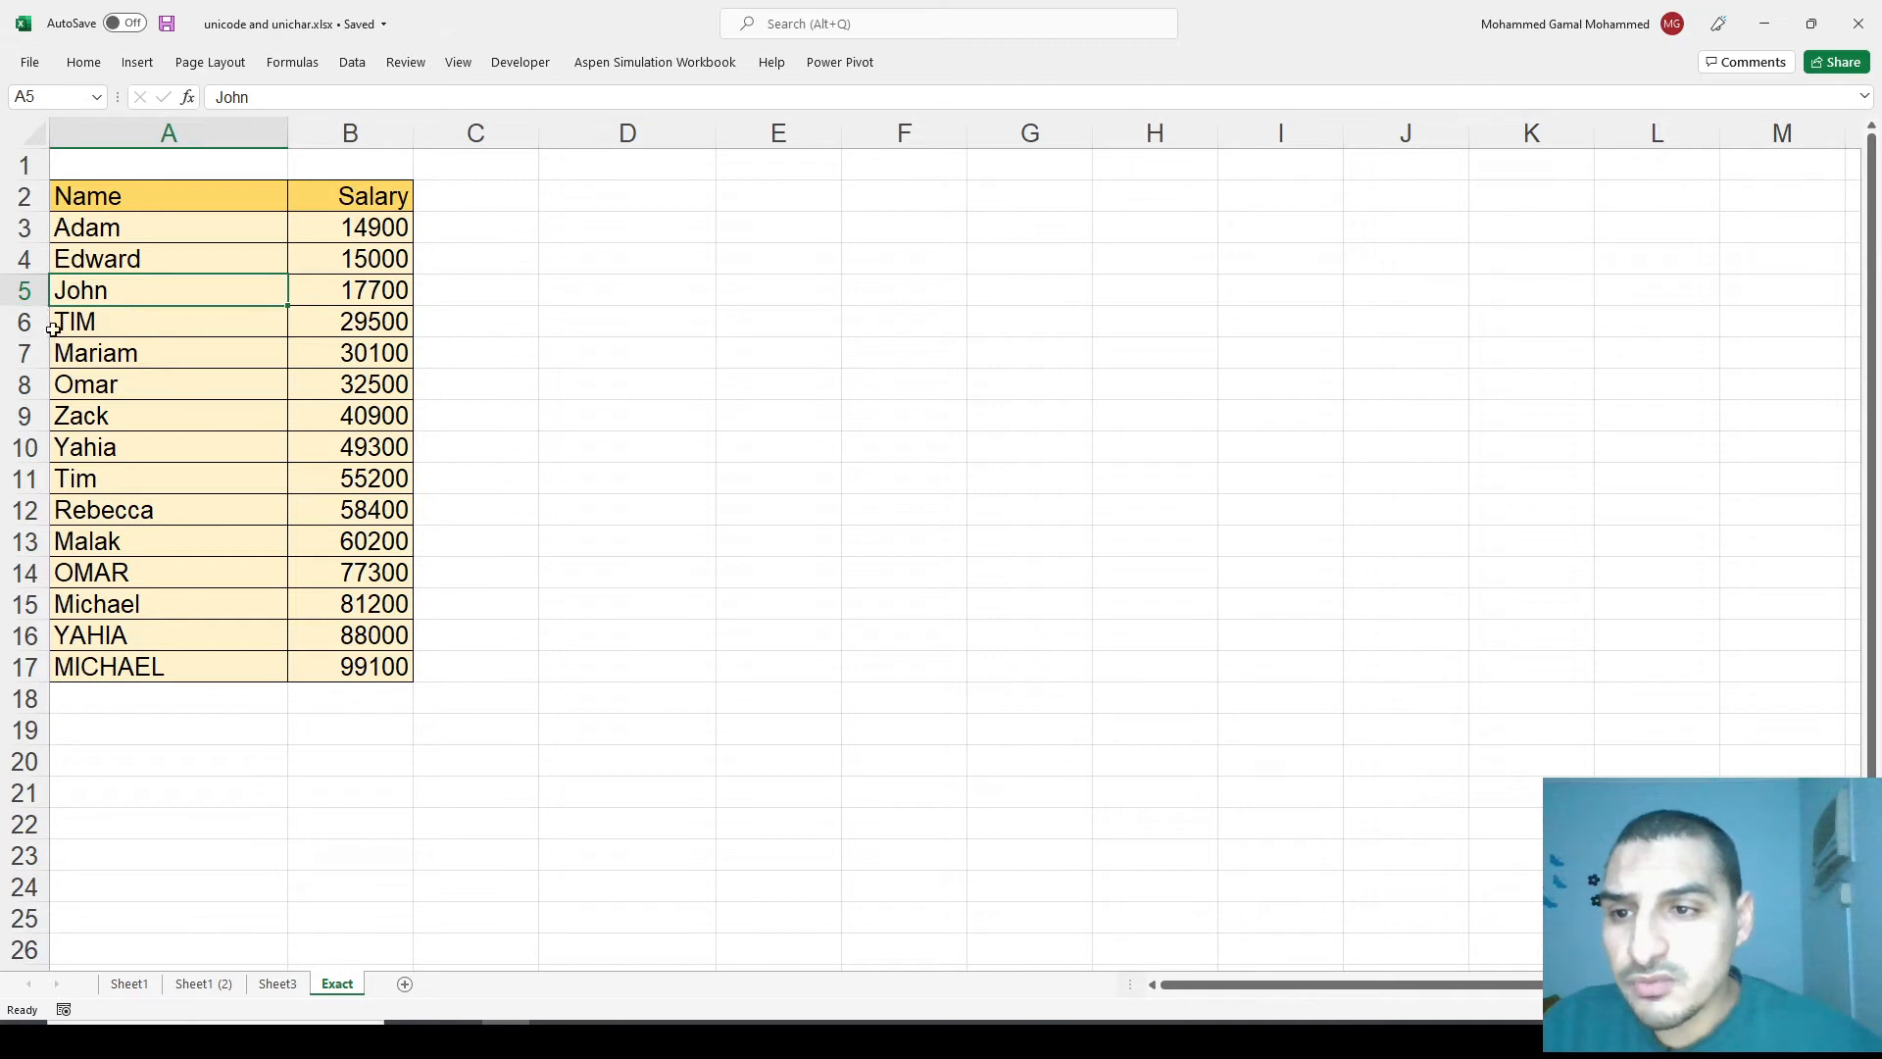
key(Down)
ctrl+click(150, 477)
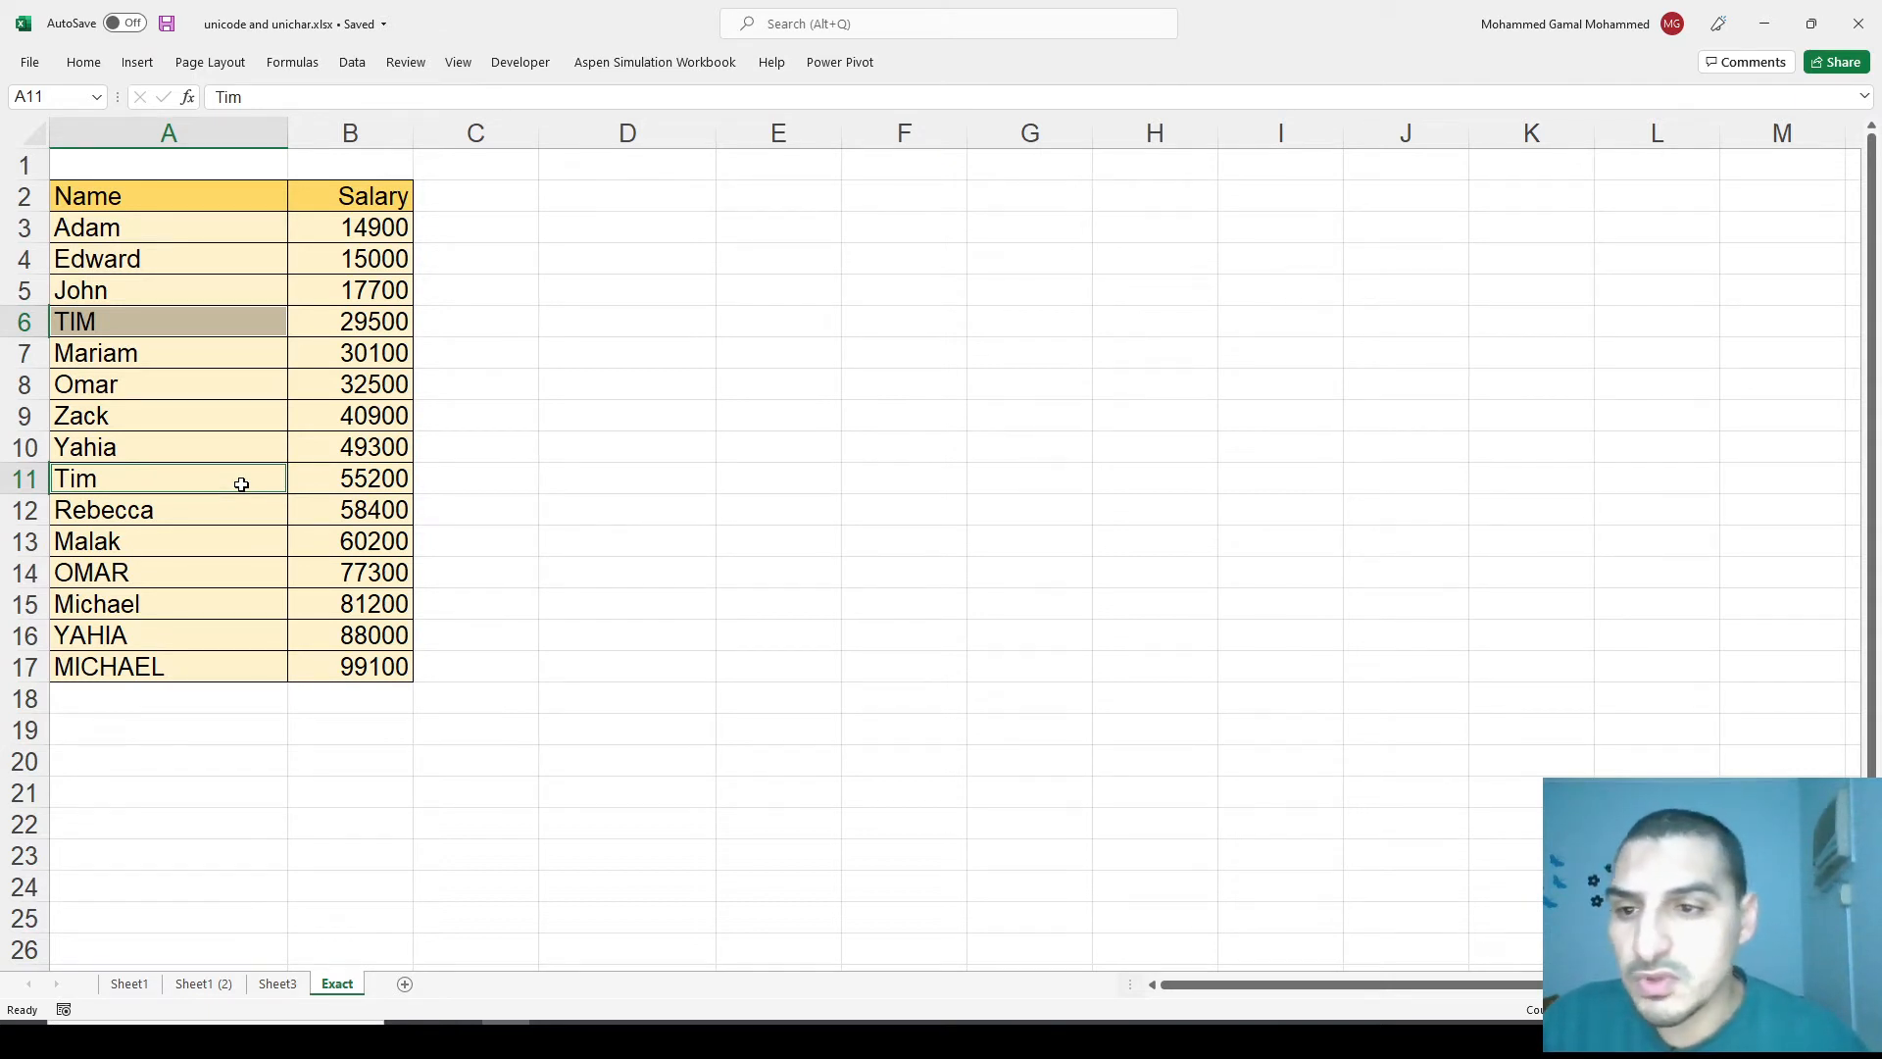
click(120, 571)
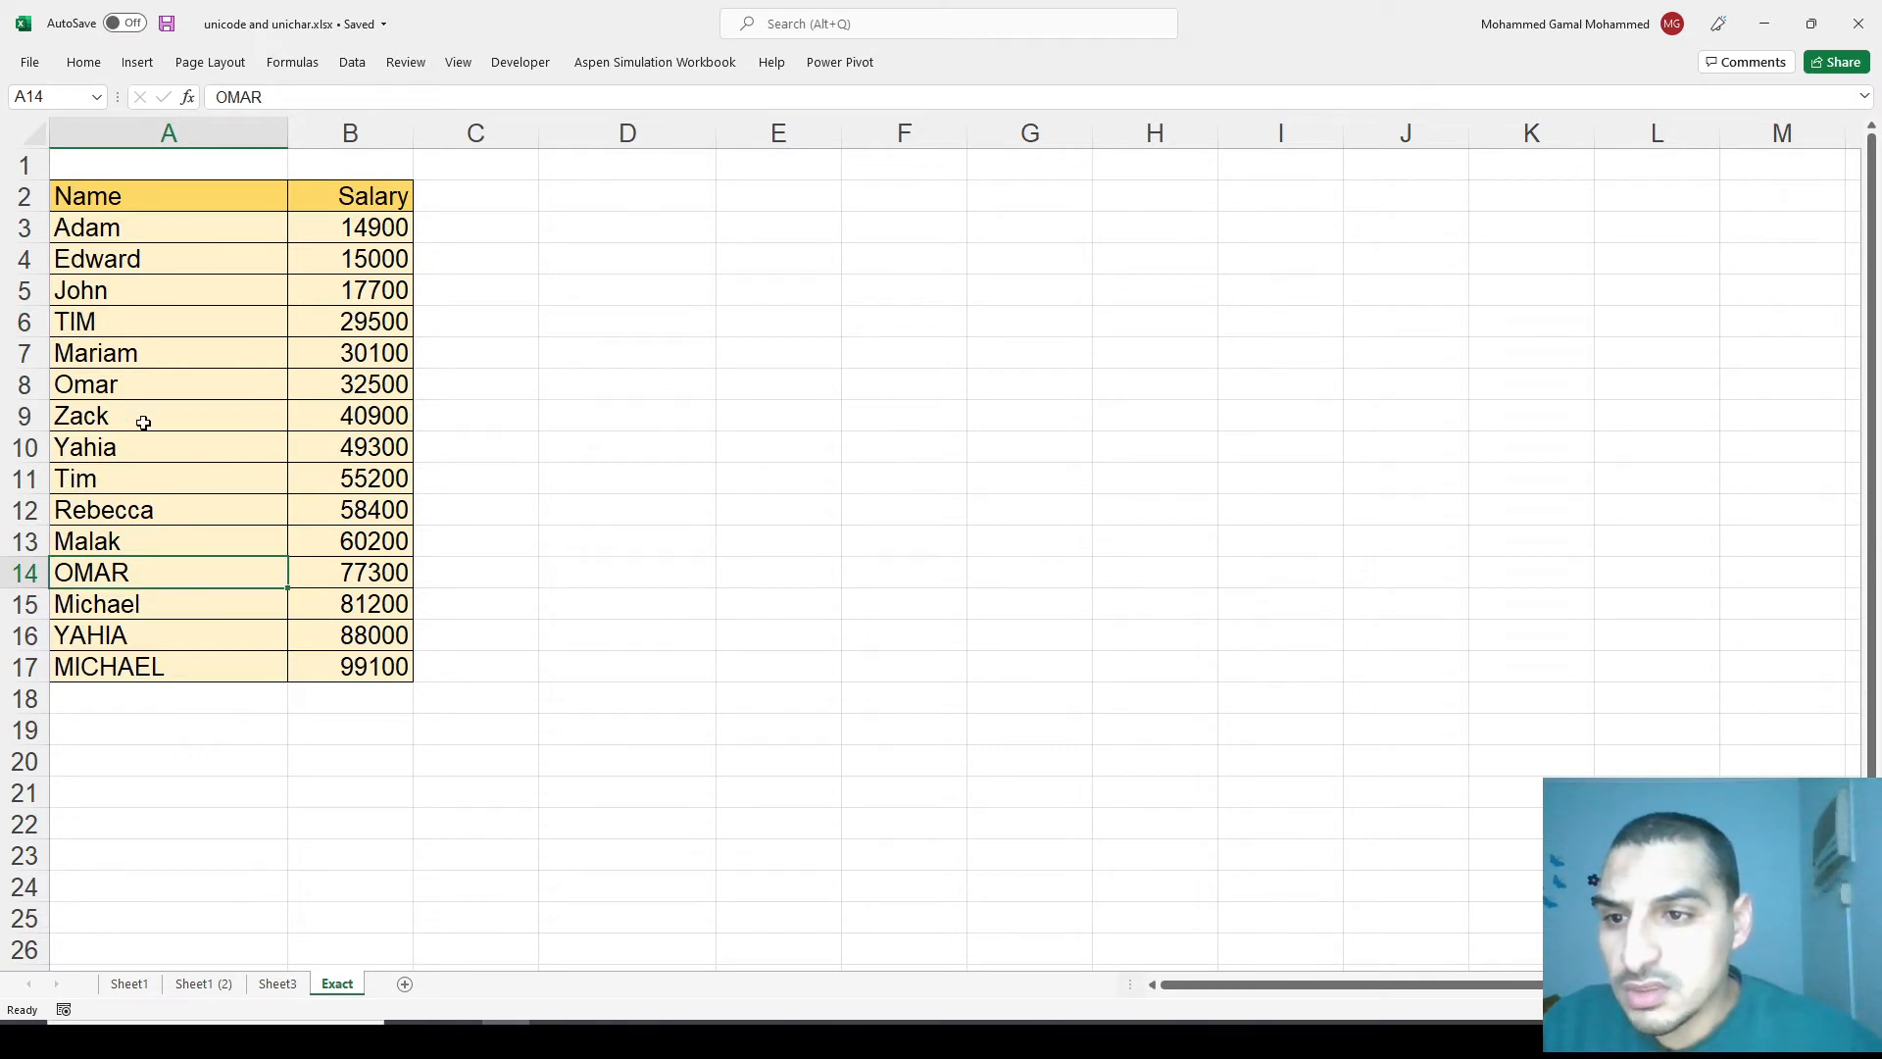
ctrl+click(123, 385)
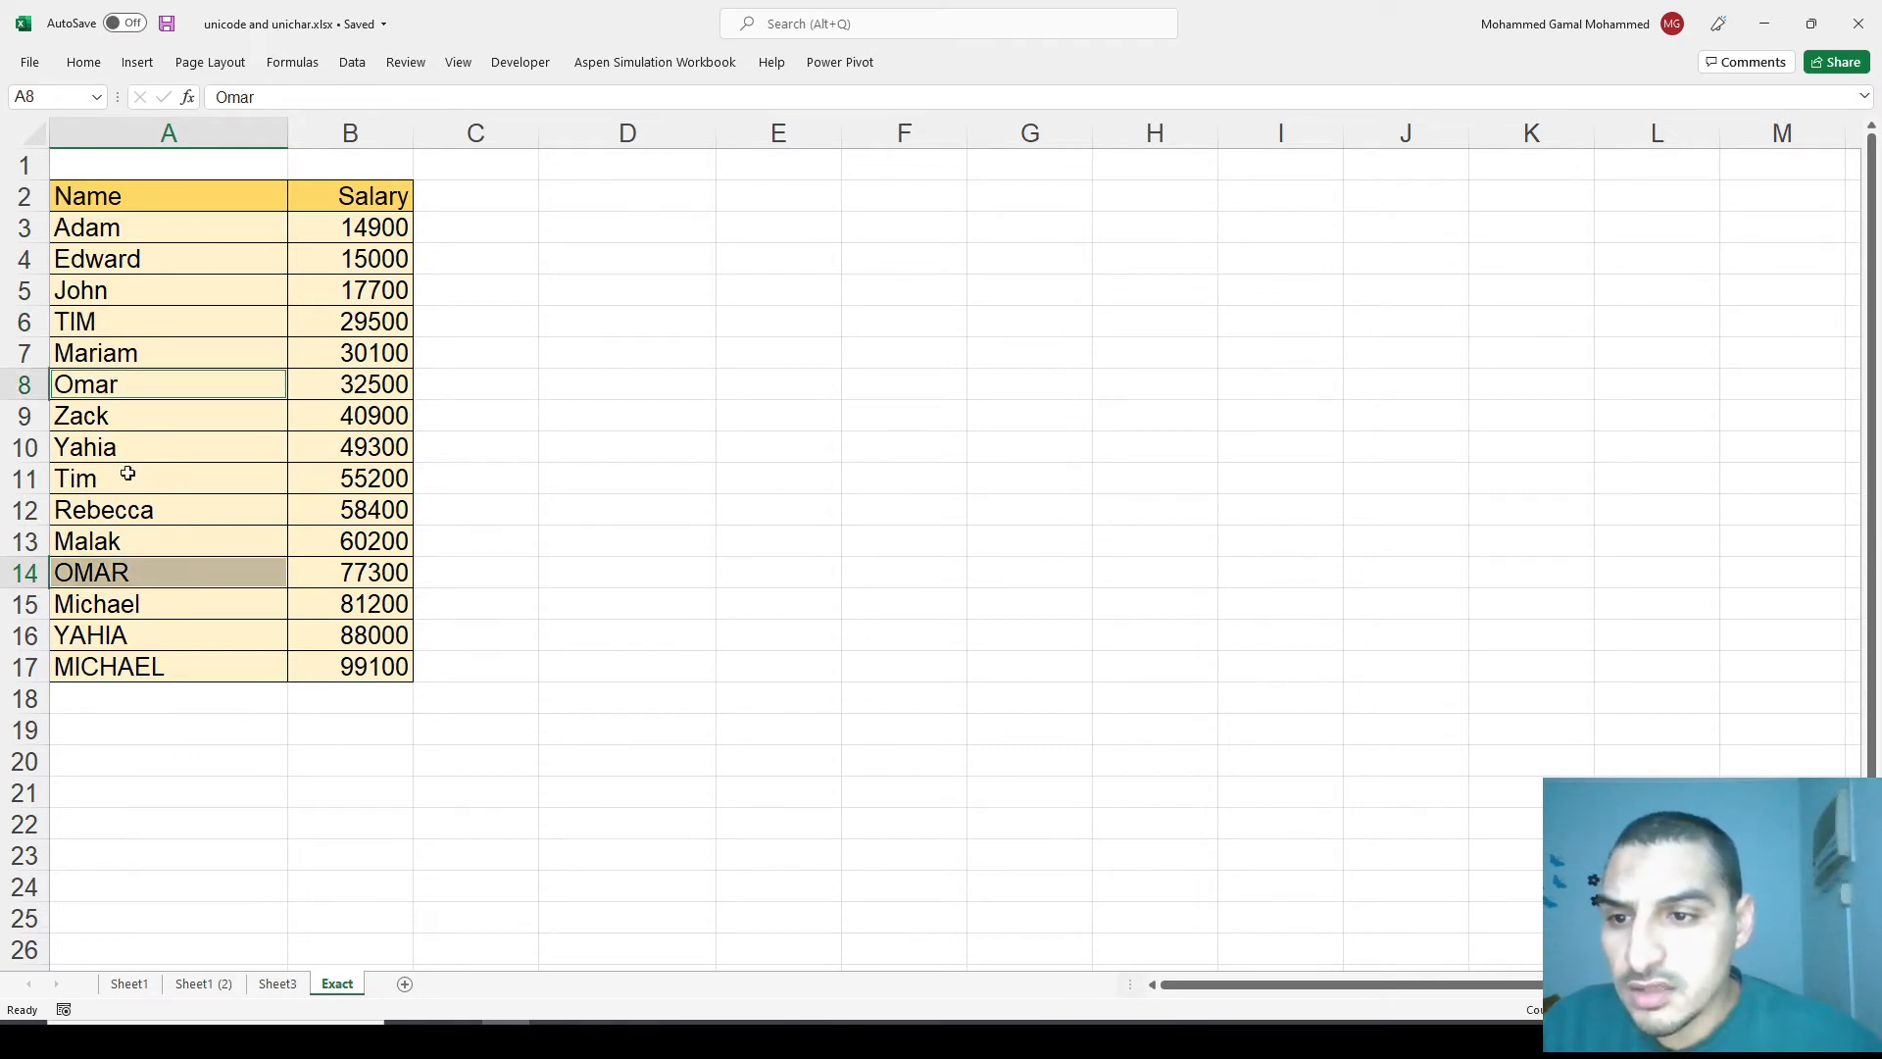
click(110, 632)
click(110, 610)
ctrl+click(125, 674)
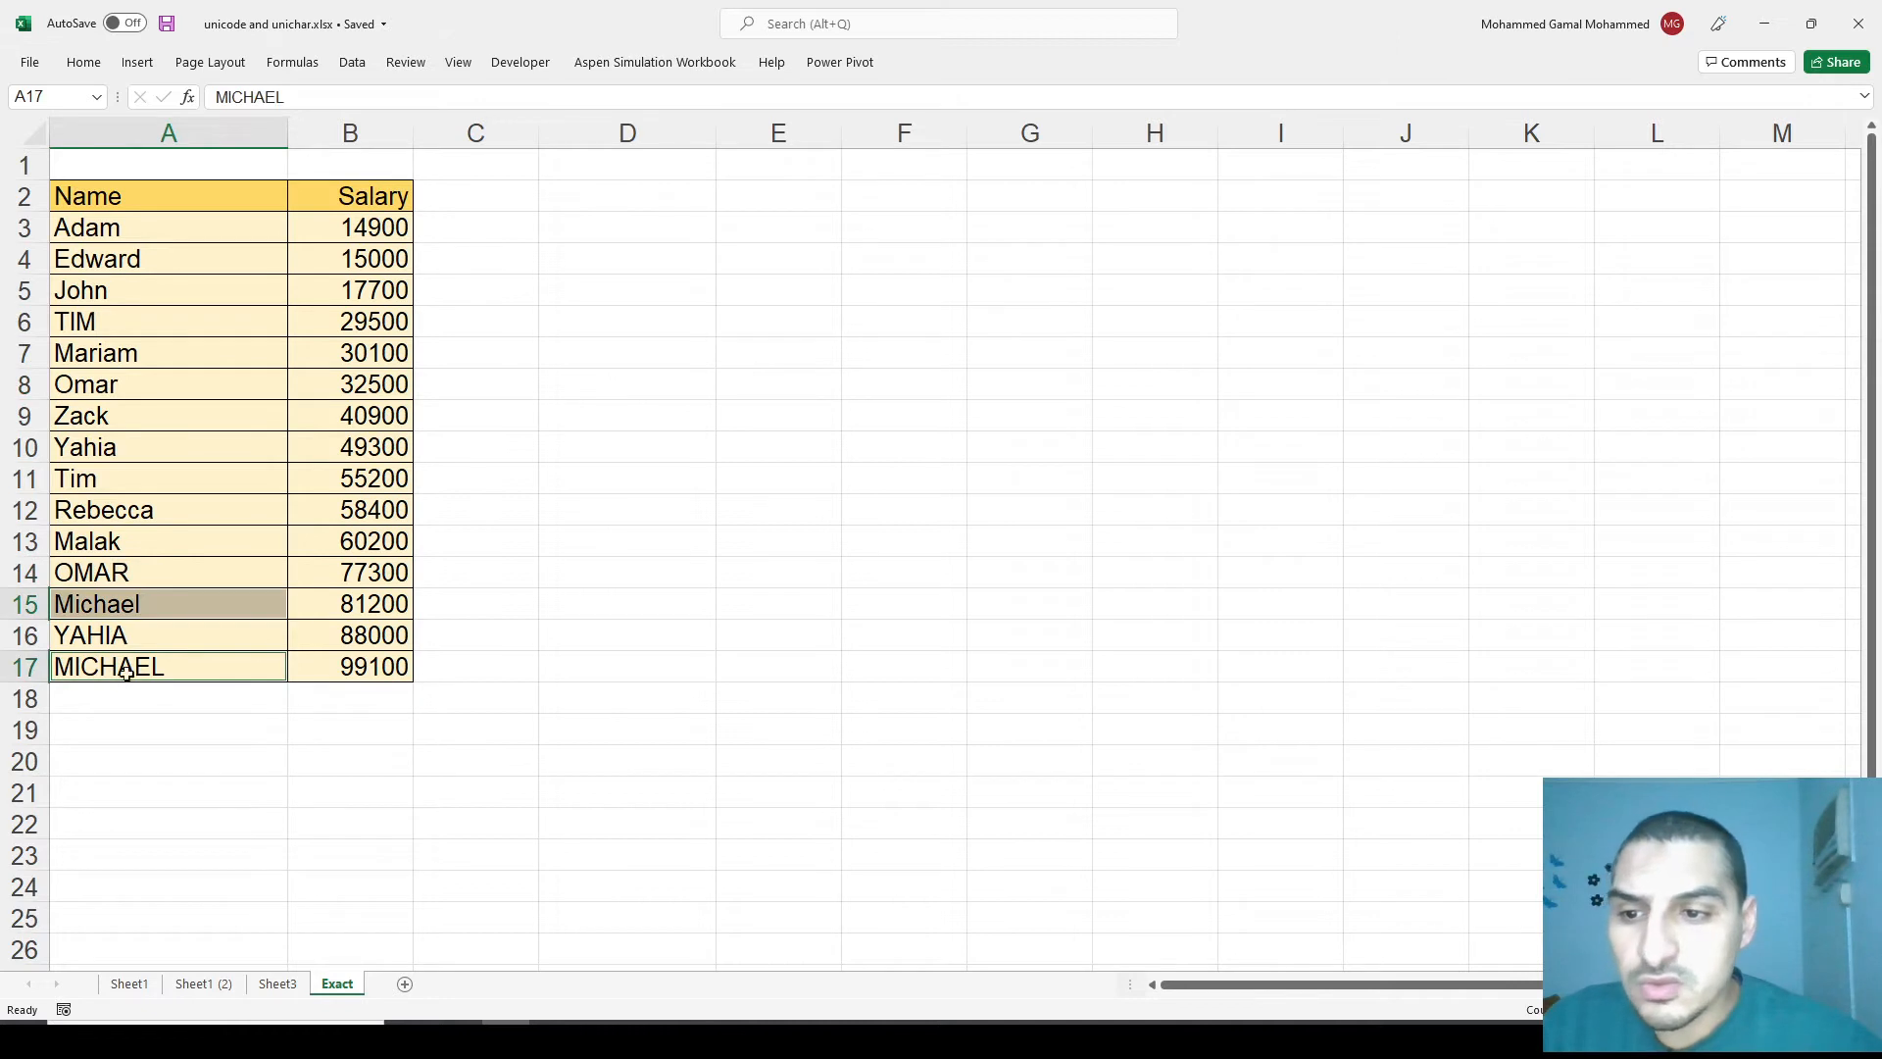
Enter the lookup name in D6 with the same mixed-case spelling as A15.
click(615, 330)
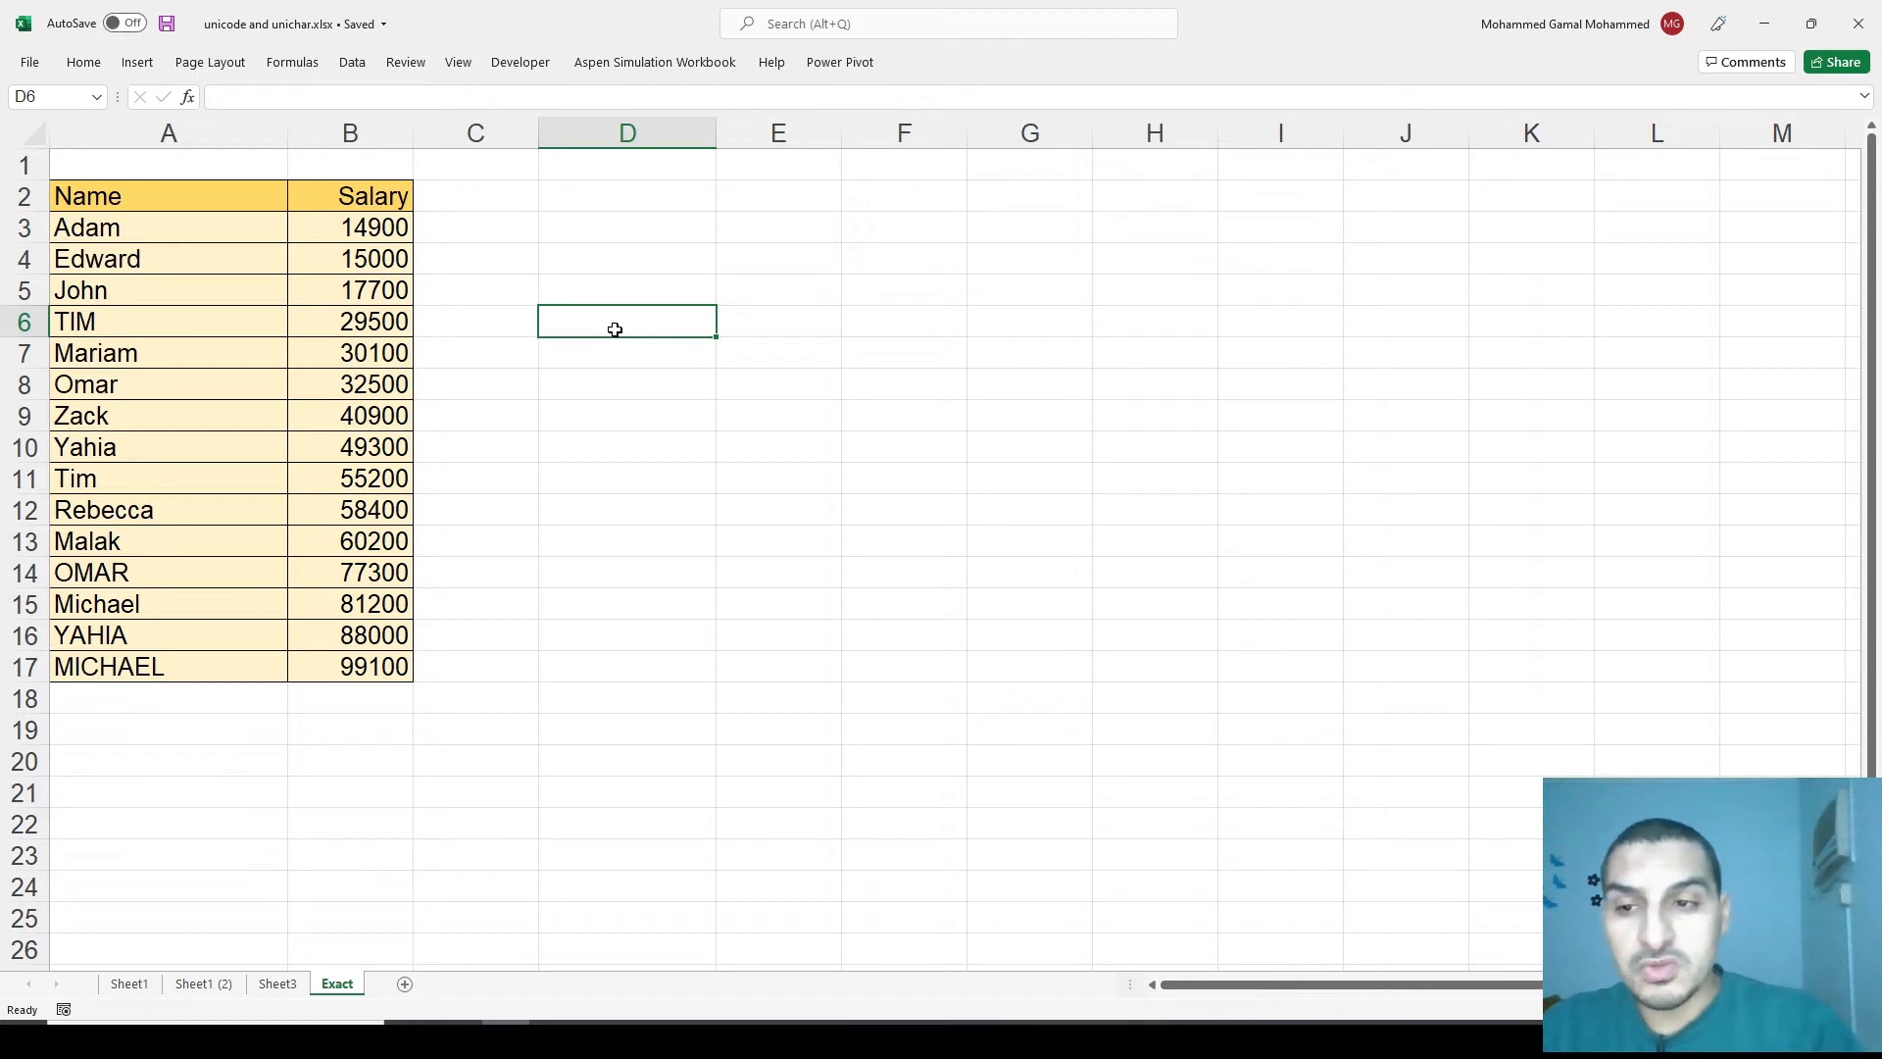
key(BackSpace)
text(Michale)
key(BackSpace)
key(BackSpace)
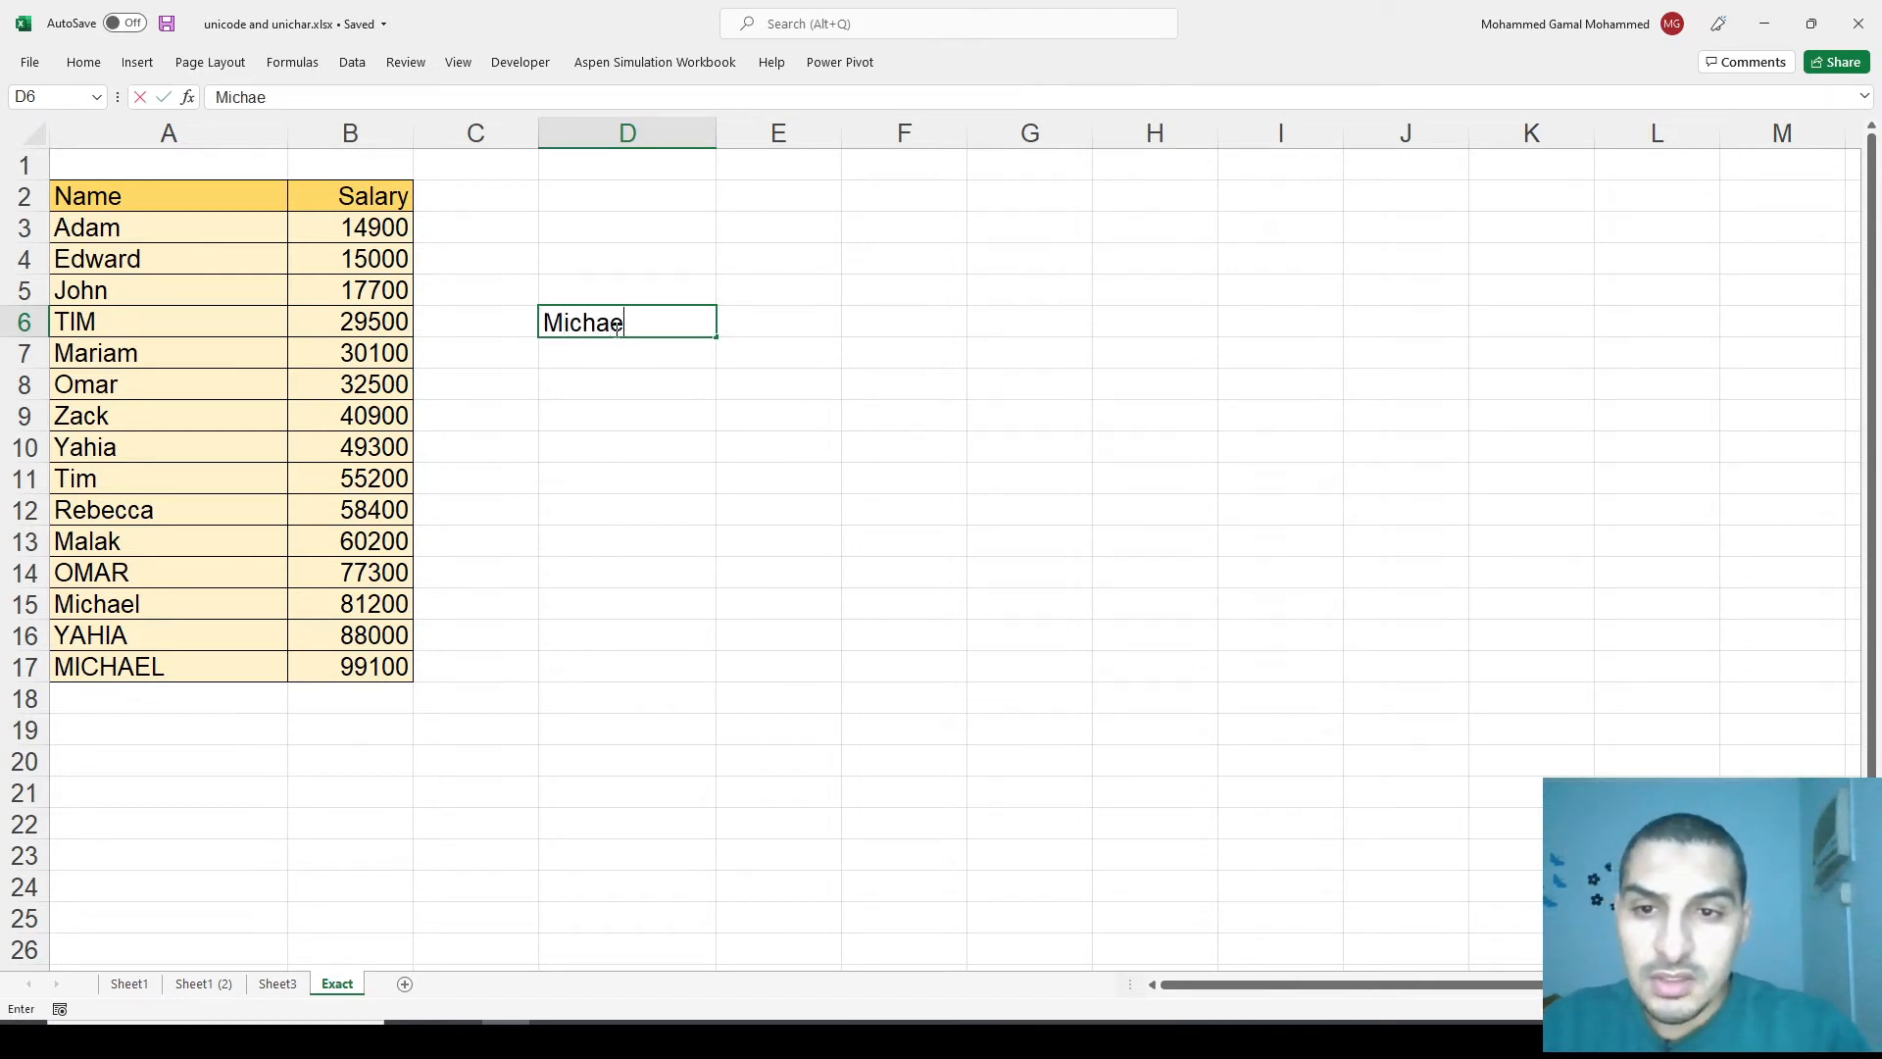
text(e)
key(Tab)
click(615, 328)
key(F2)
text(l)
key(Tab)
Look up the salary for D6 in E6 with VLOOKUP over A3:B17, column 2, range lookup FALSE.
text(=vl)
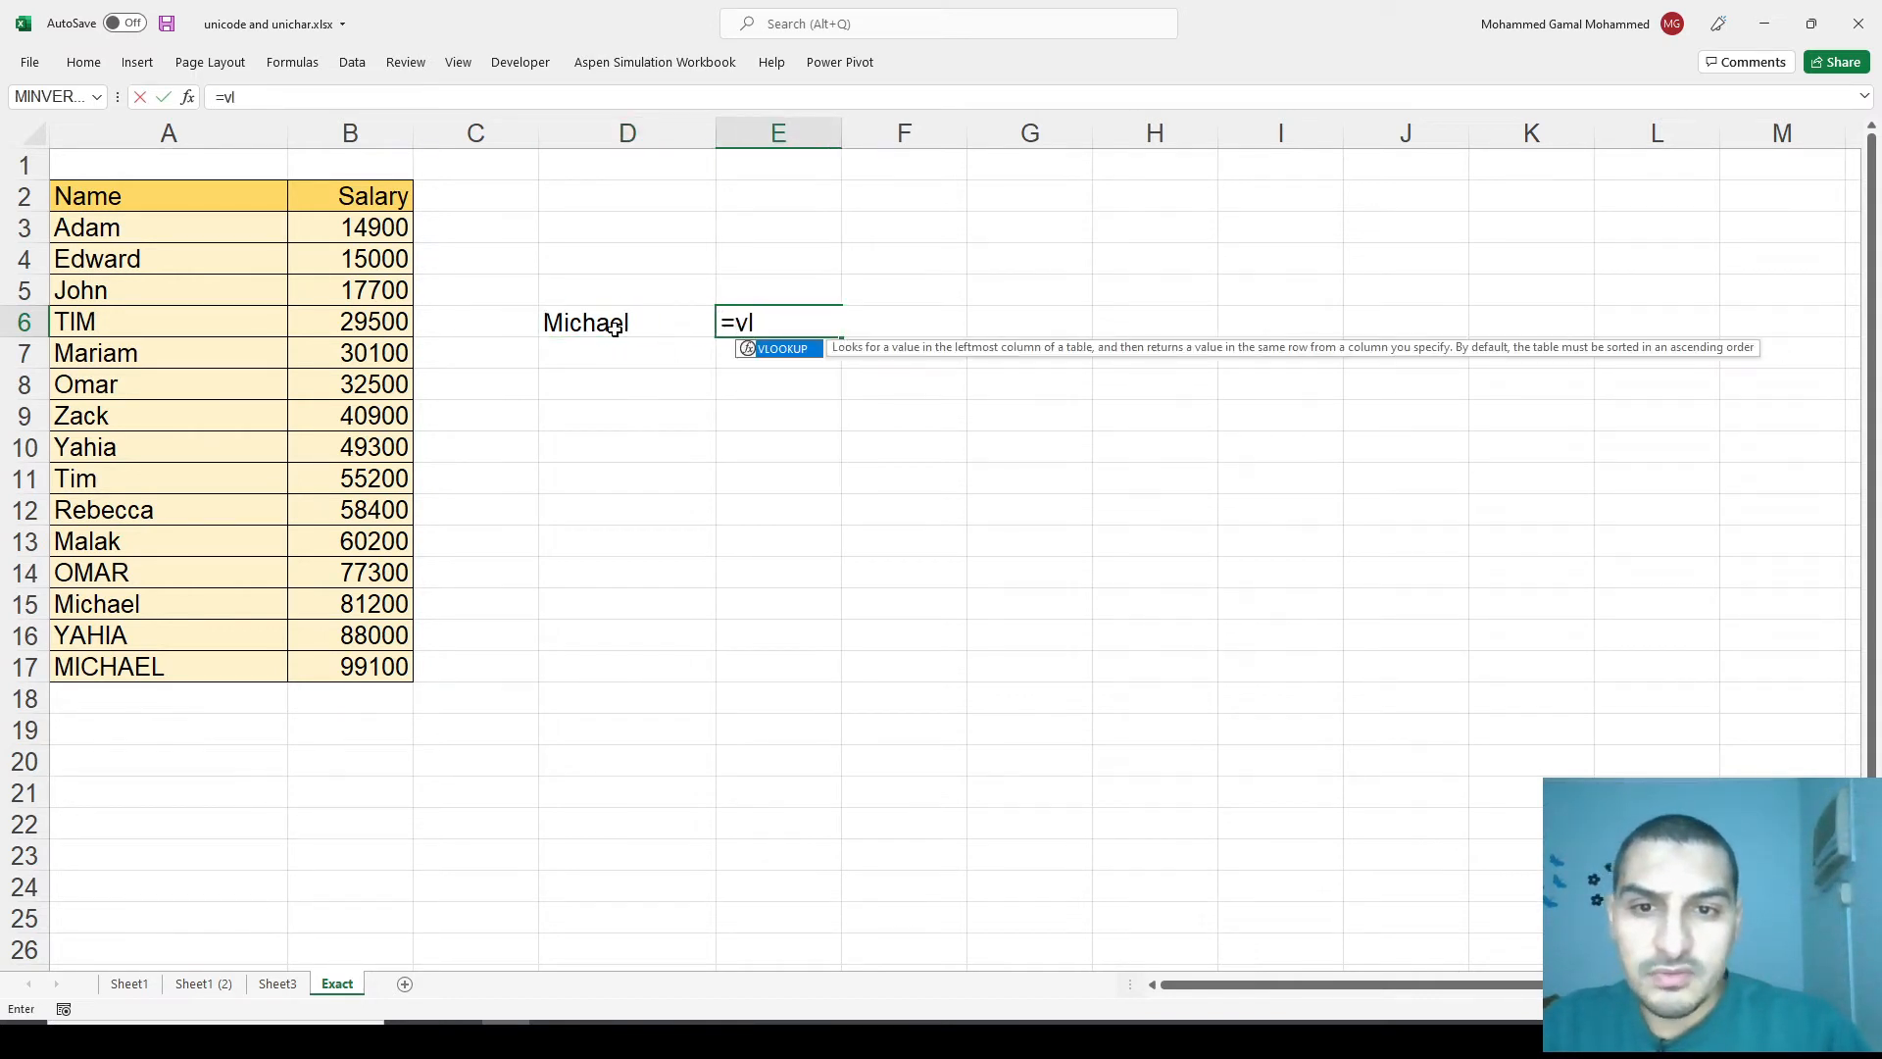
key(Tab)
click(615, 329)
text(,)
key(Left)
key(Left)
key(Left)
key(Left)
key(Up)
key(Up)
key(Up)
key(ctrl+shift+Down)
key(shift+Right)
text(,)
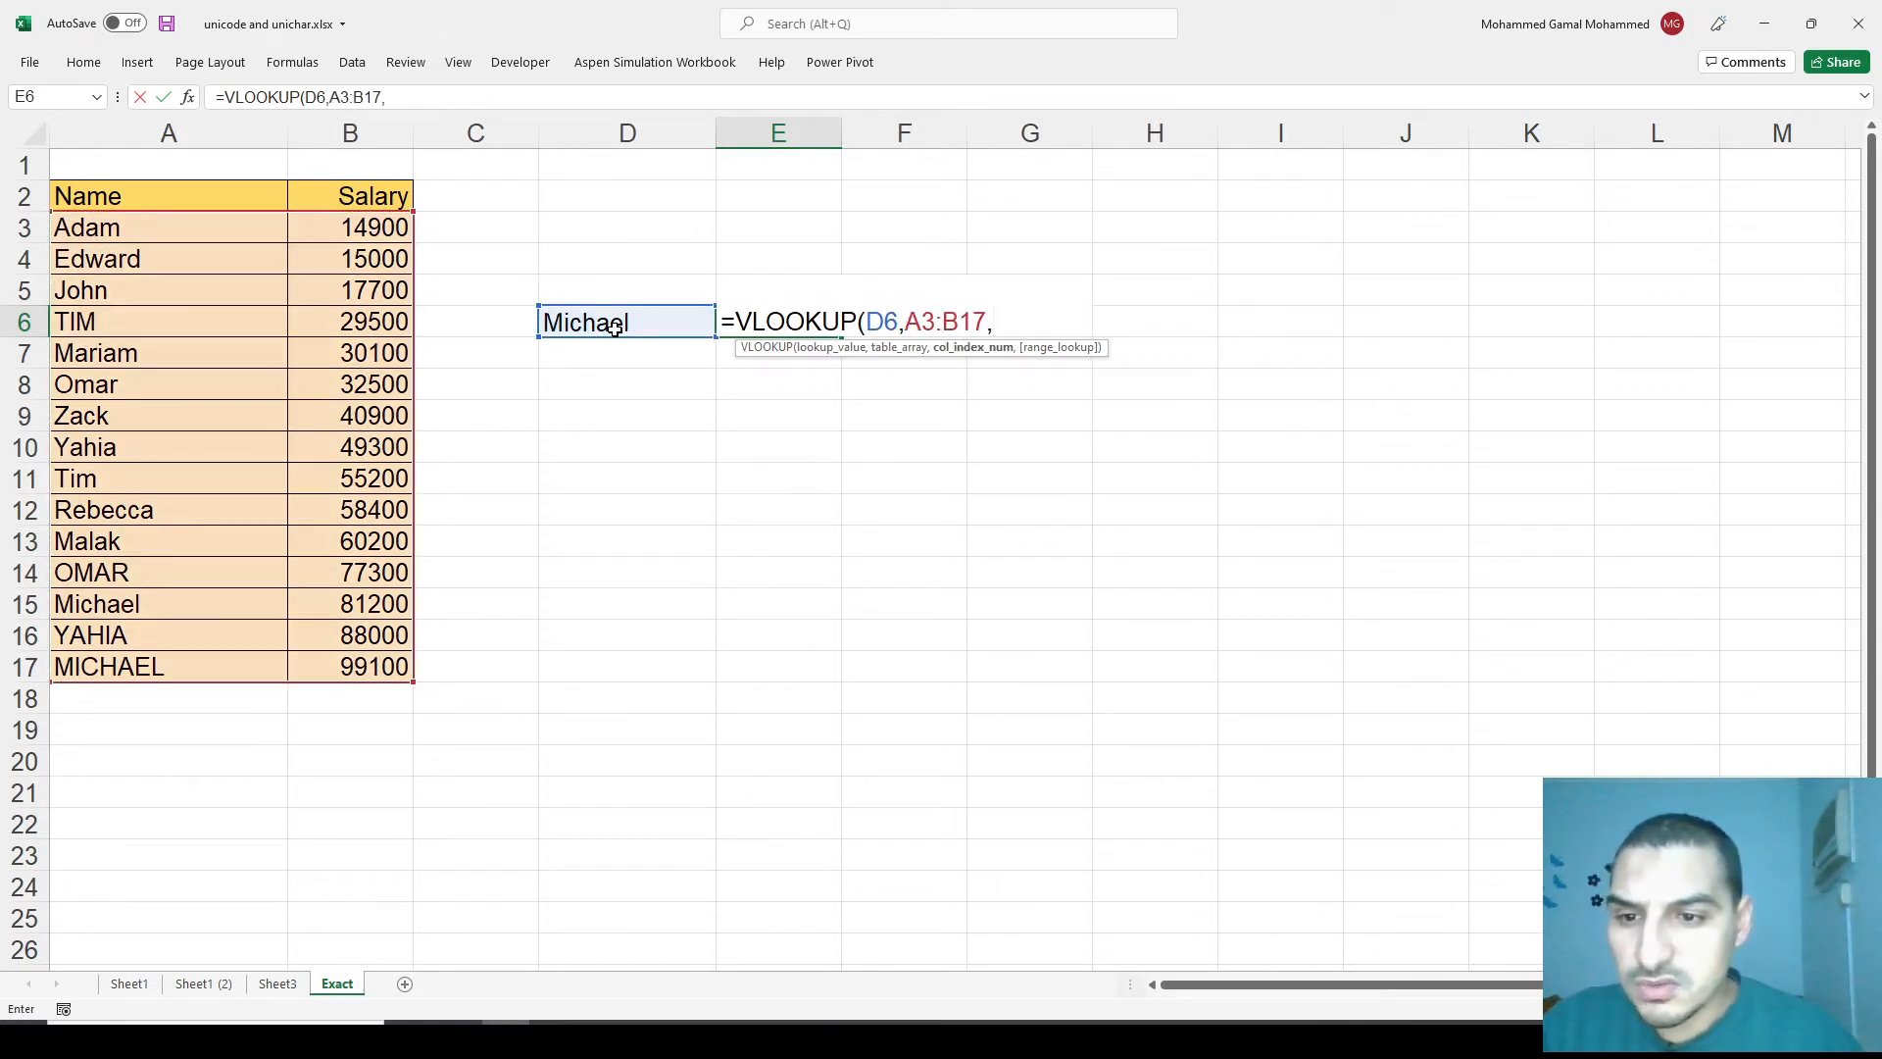
text(2,)
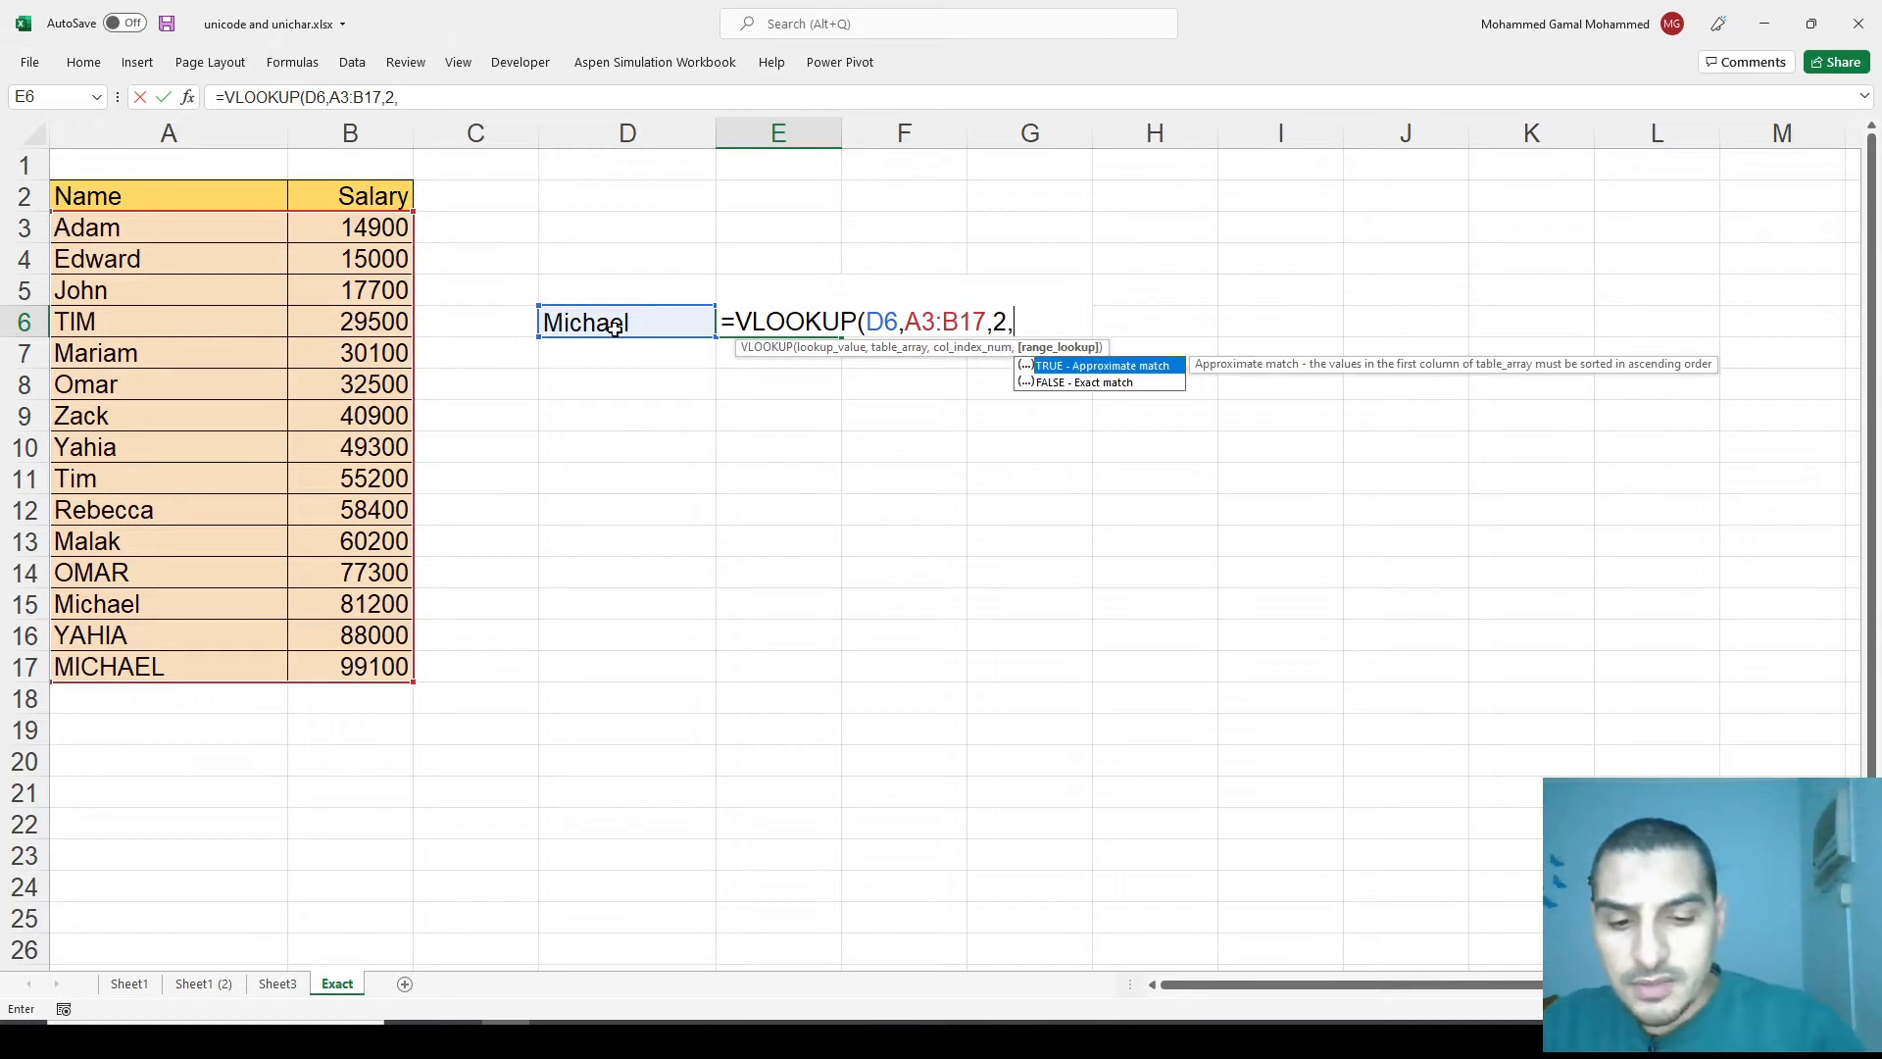
text(false))
key(Return)
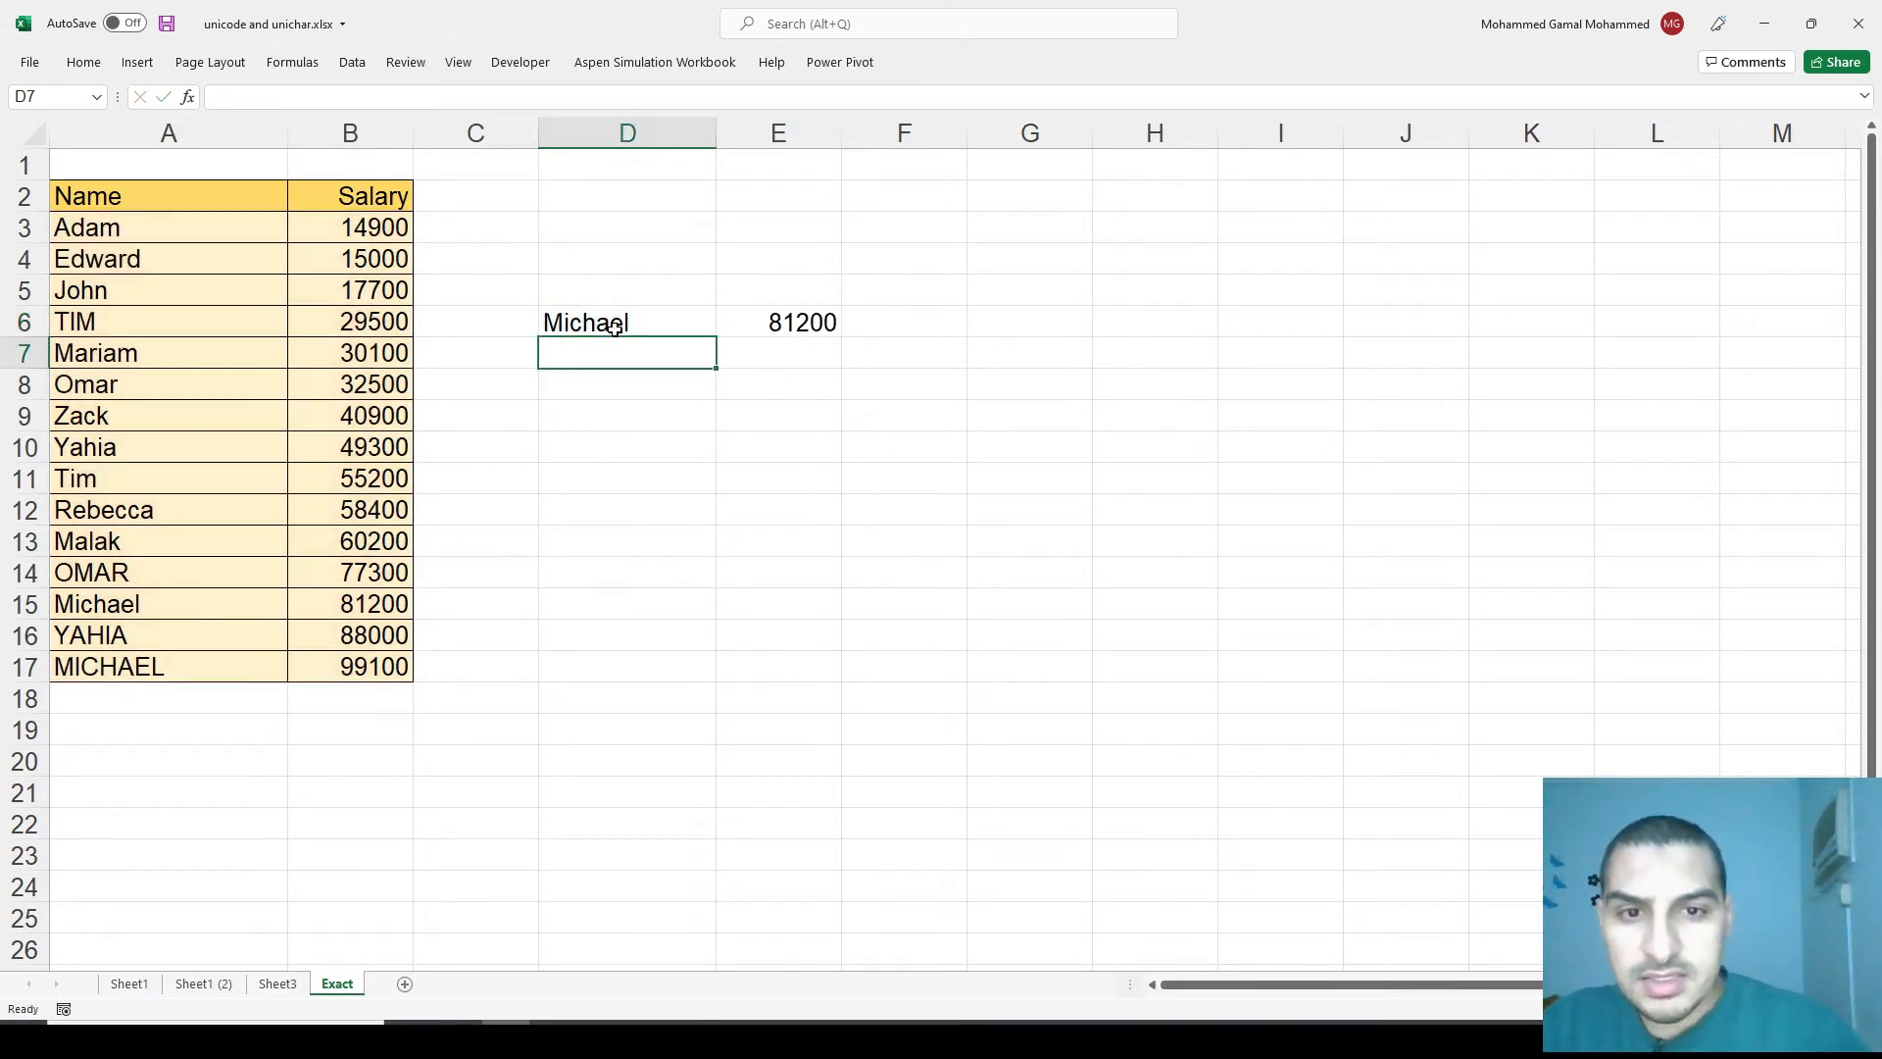
key(Up)
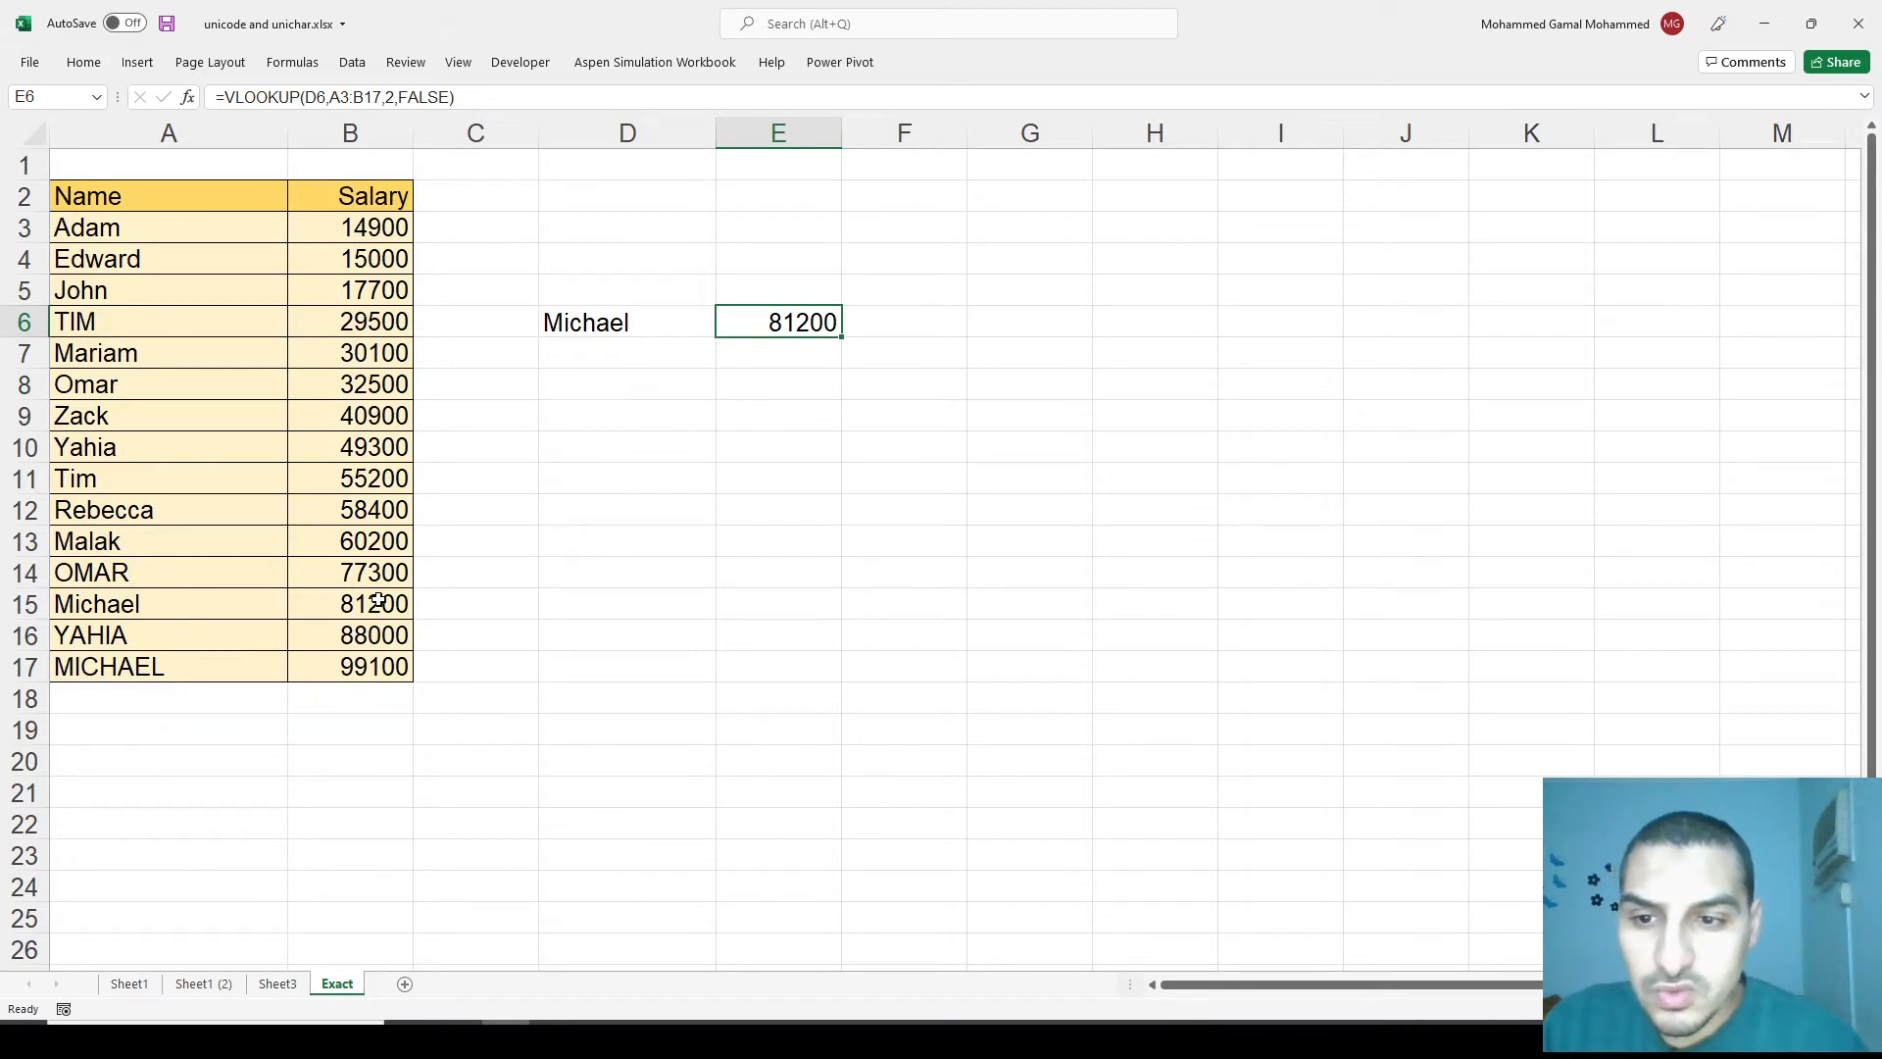
Change the lookup name in D6 to all capitals, matching the spelling in A17, and check the lookup in E6.
key(Left)
key(F2)
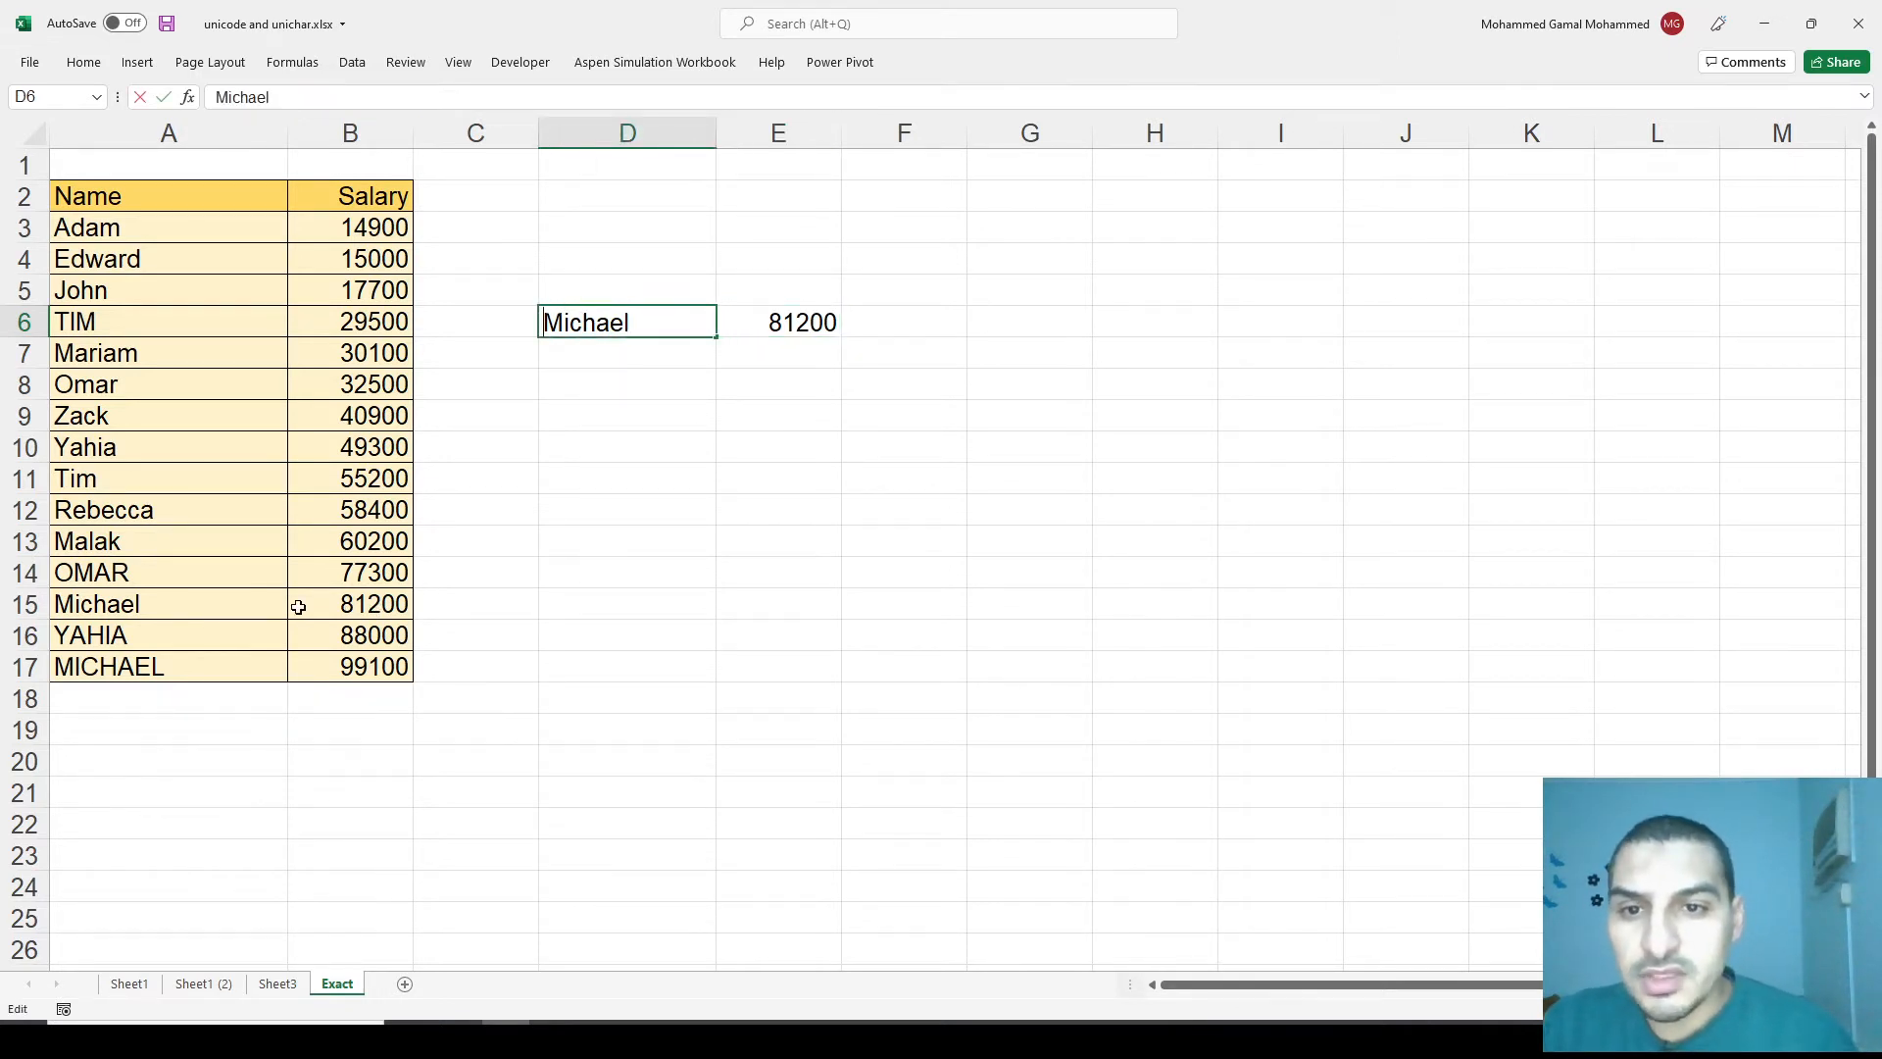
key(shift+Left)
key(shift+Left)
key(shift+Left)
key(shift+Left)
key(shift+Left)
key(shift+Left)
text(ICHAEL)
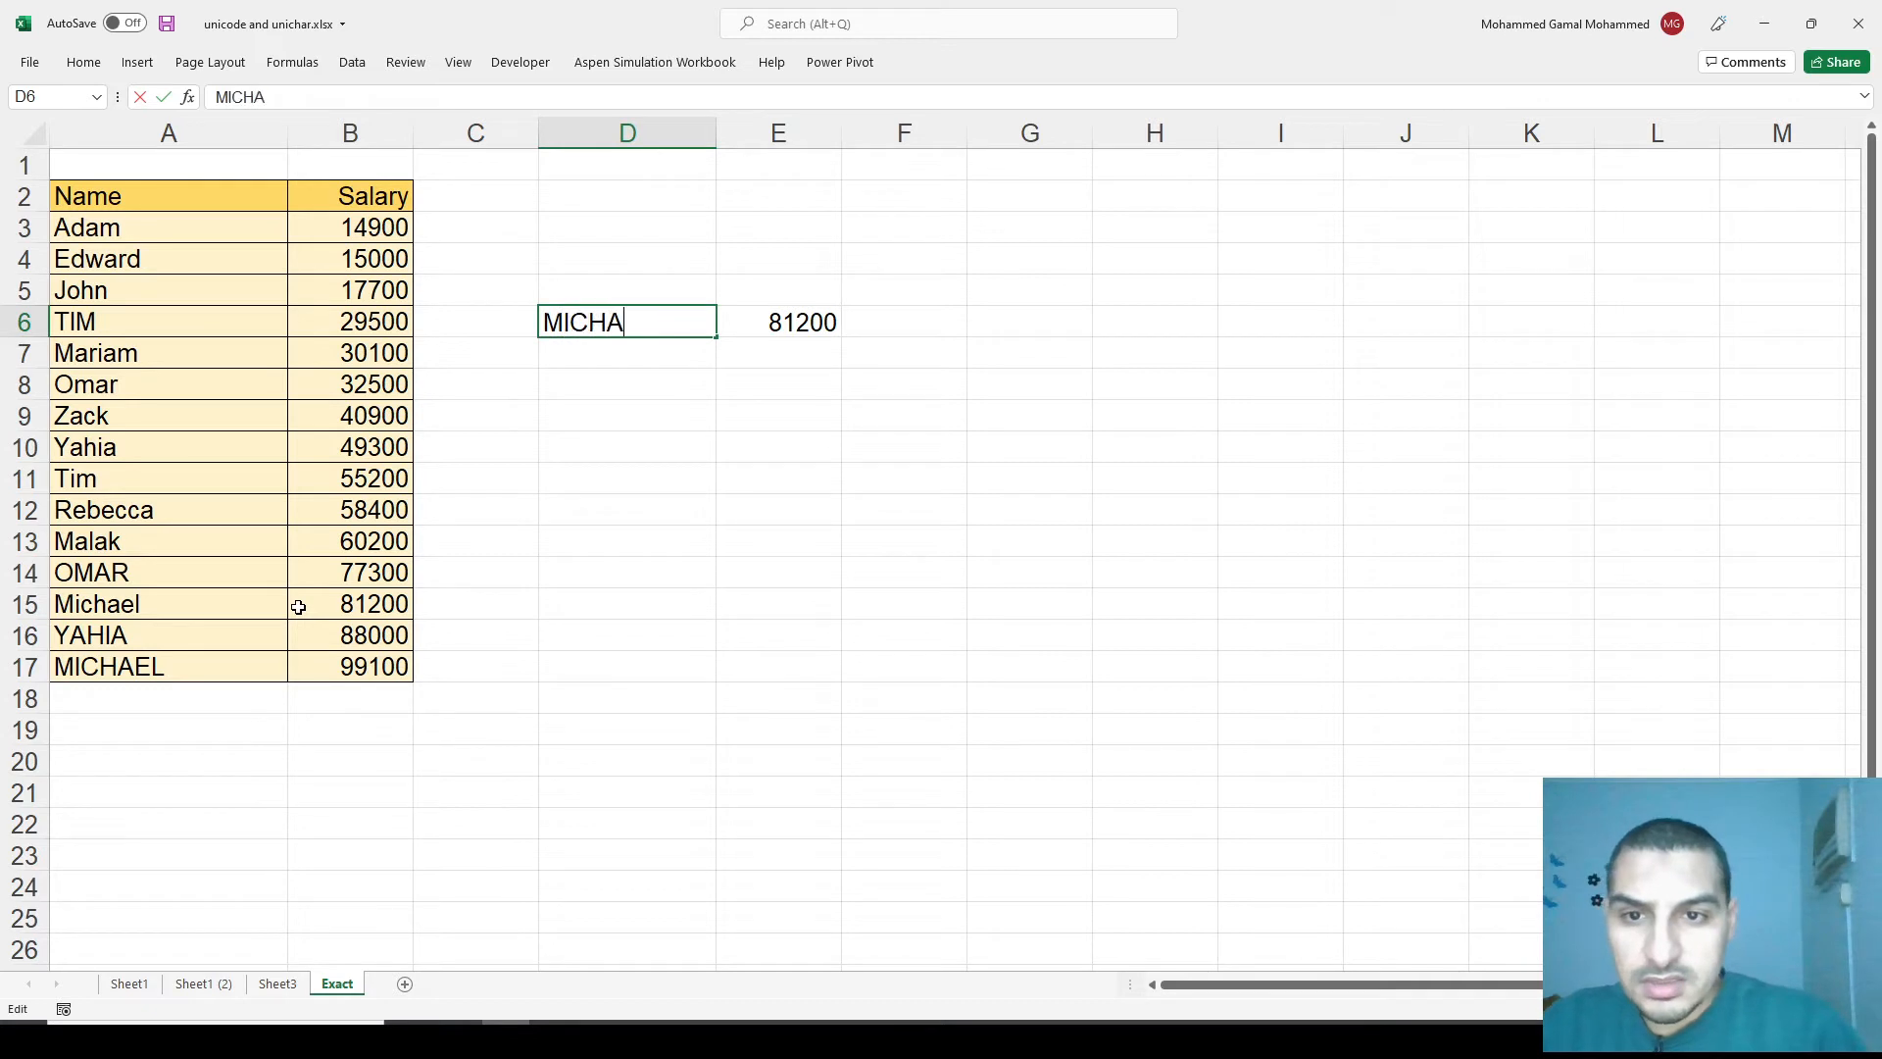
key(Return)
key(Return)
key(Up)
key(Right)
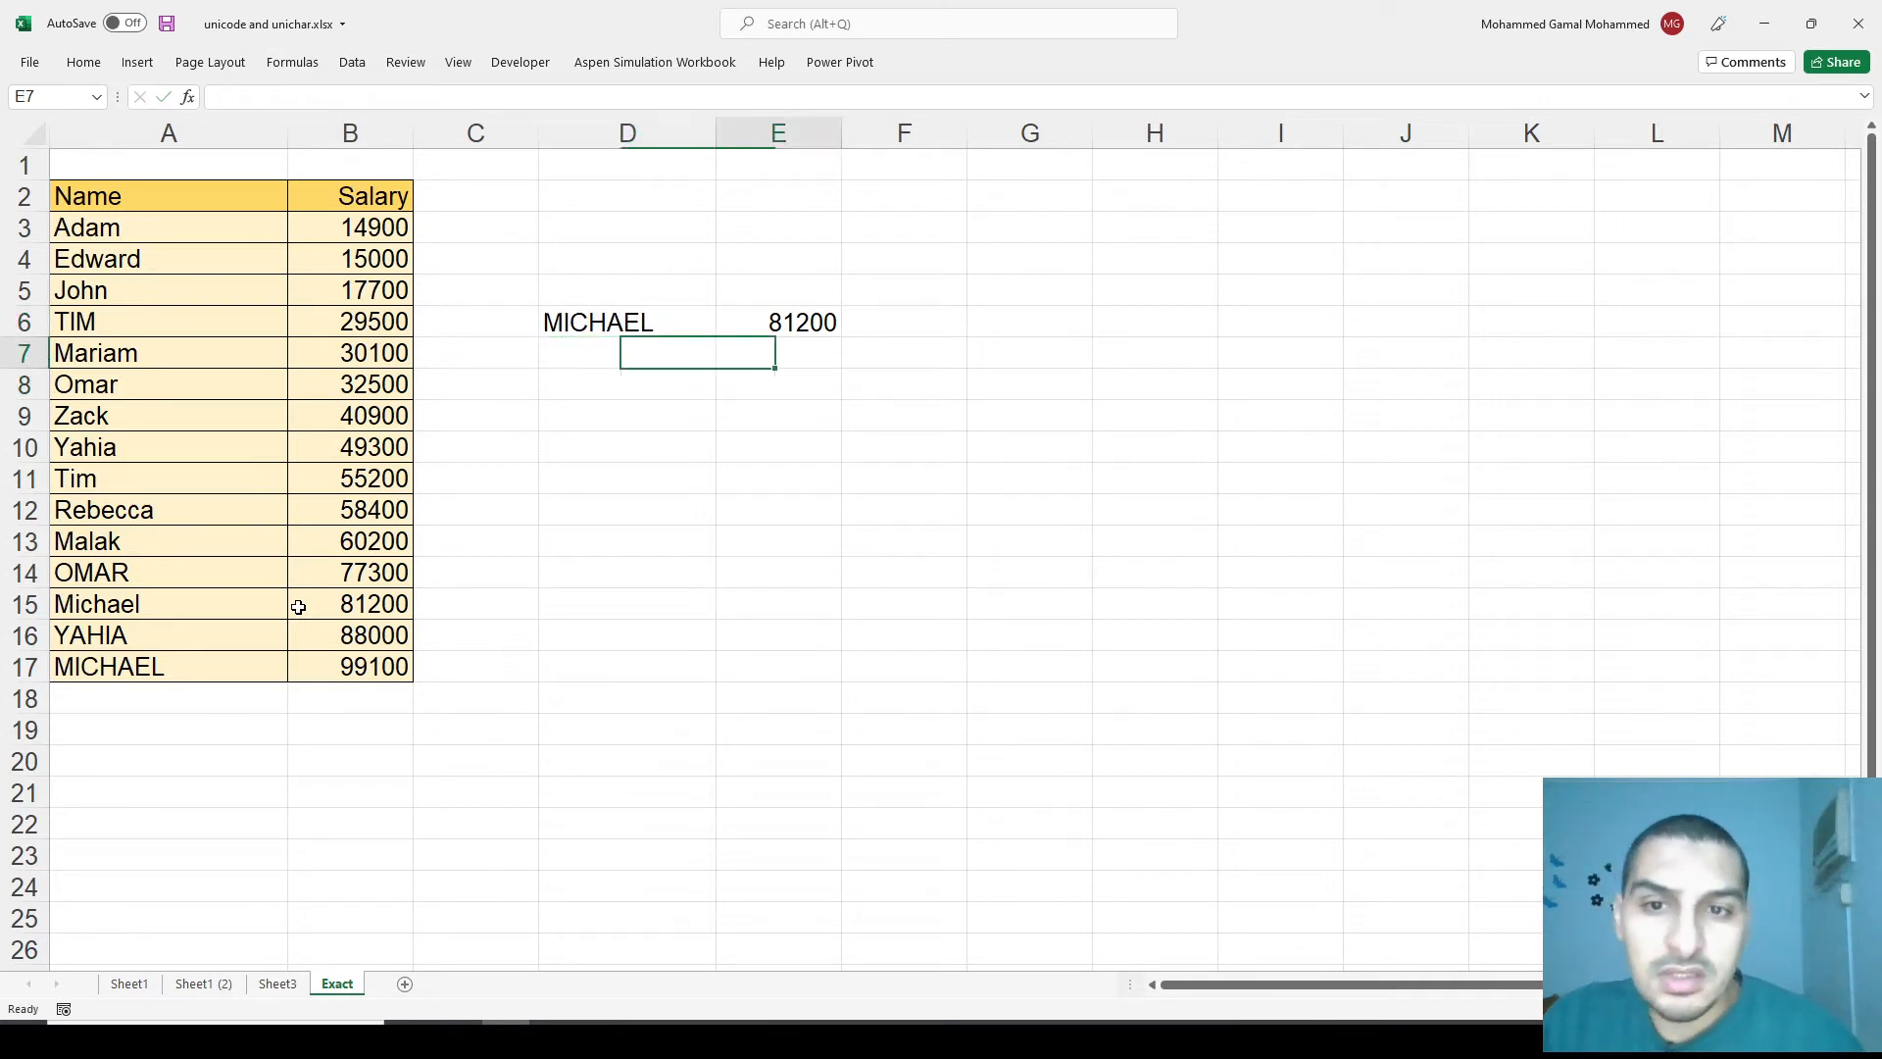
key(Up)
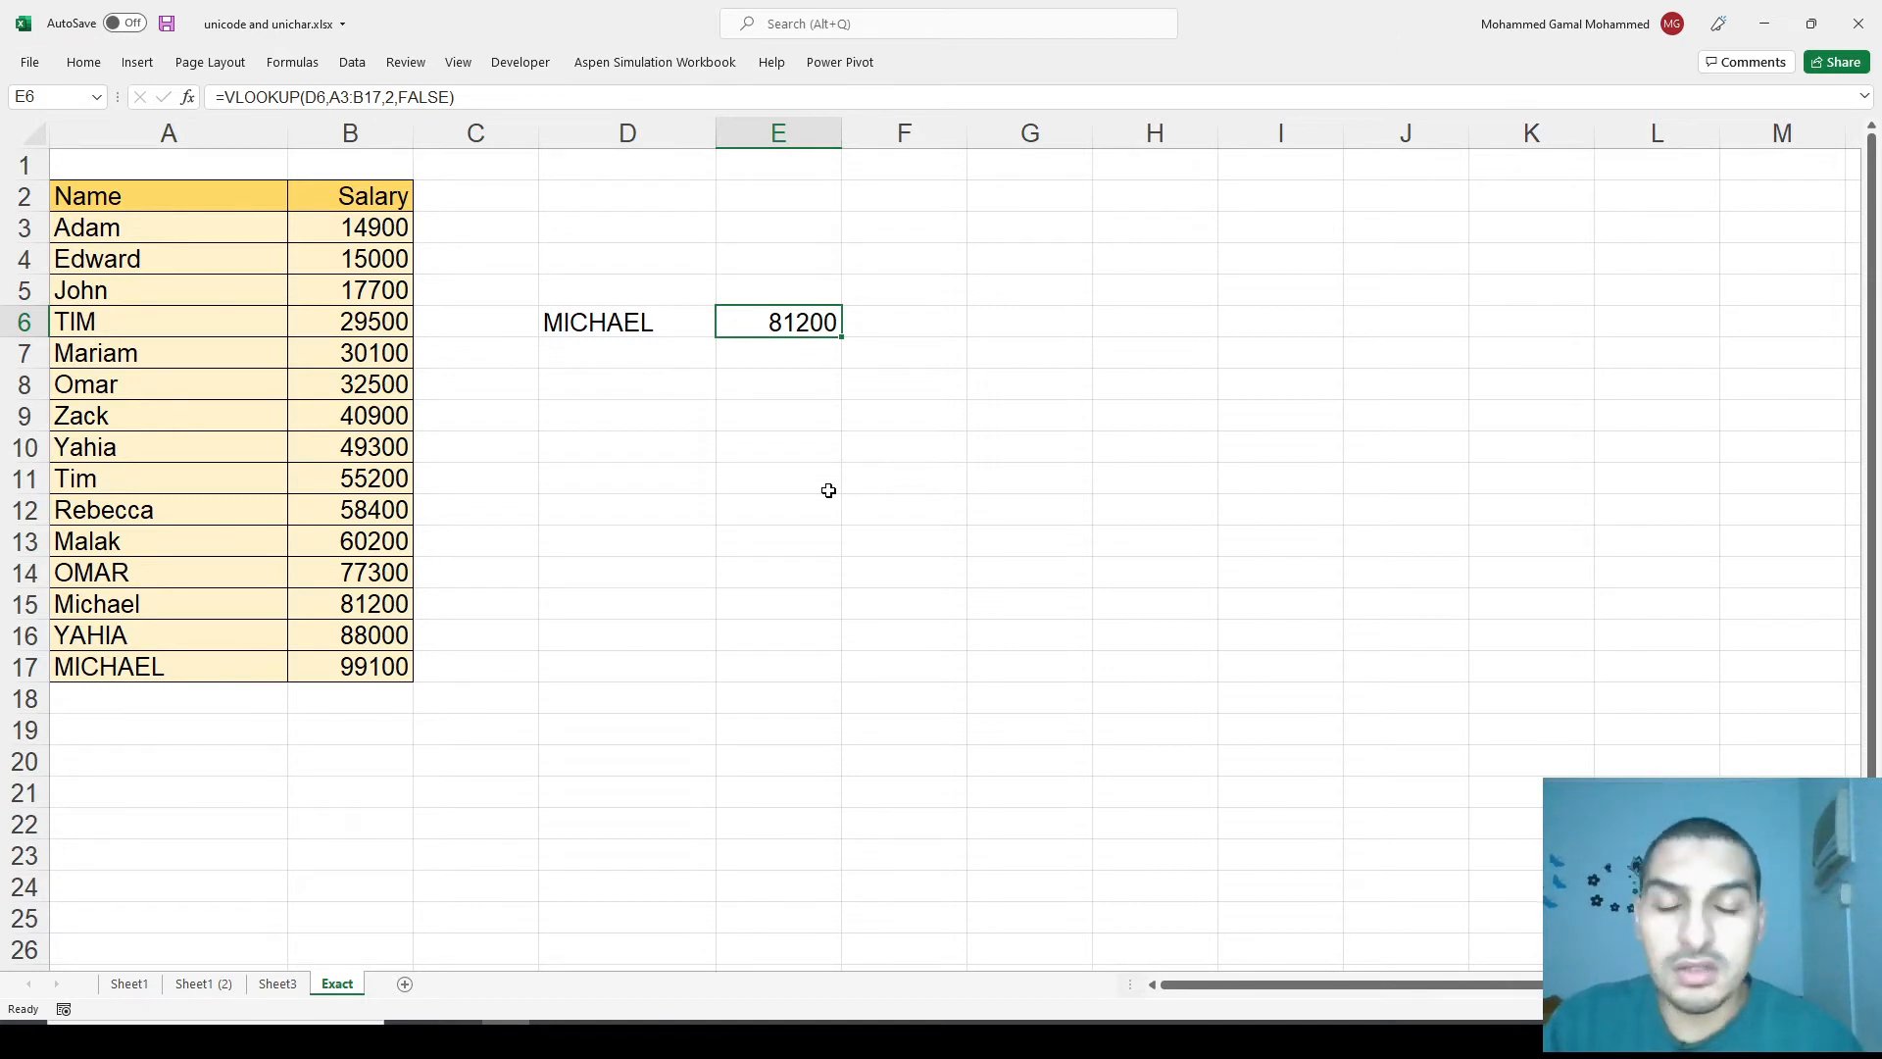
key(Left)
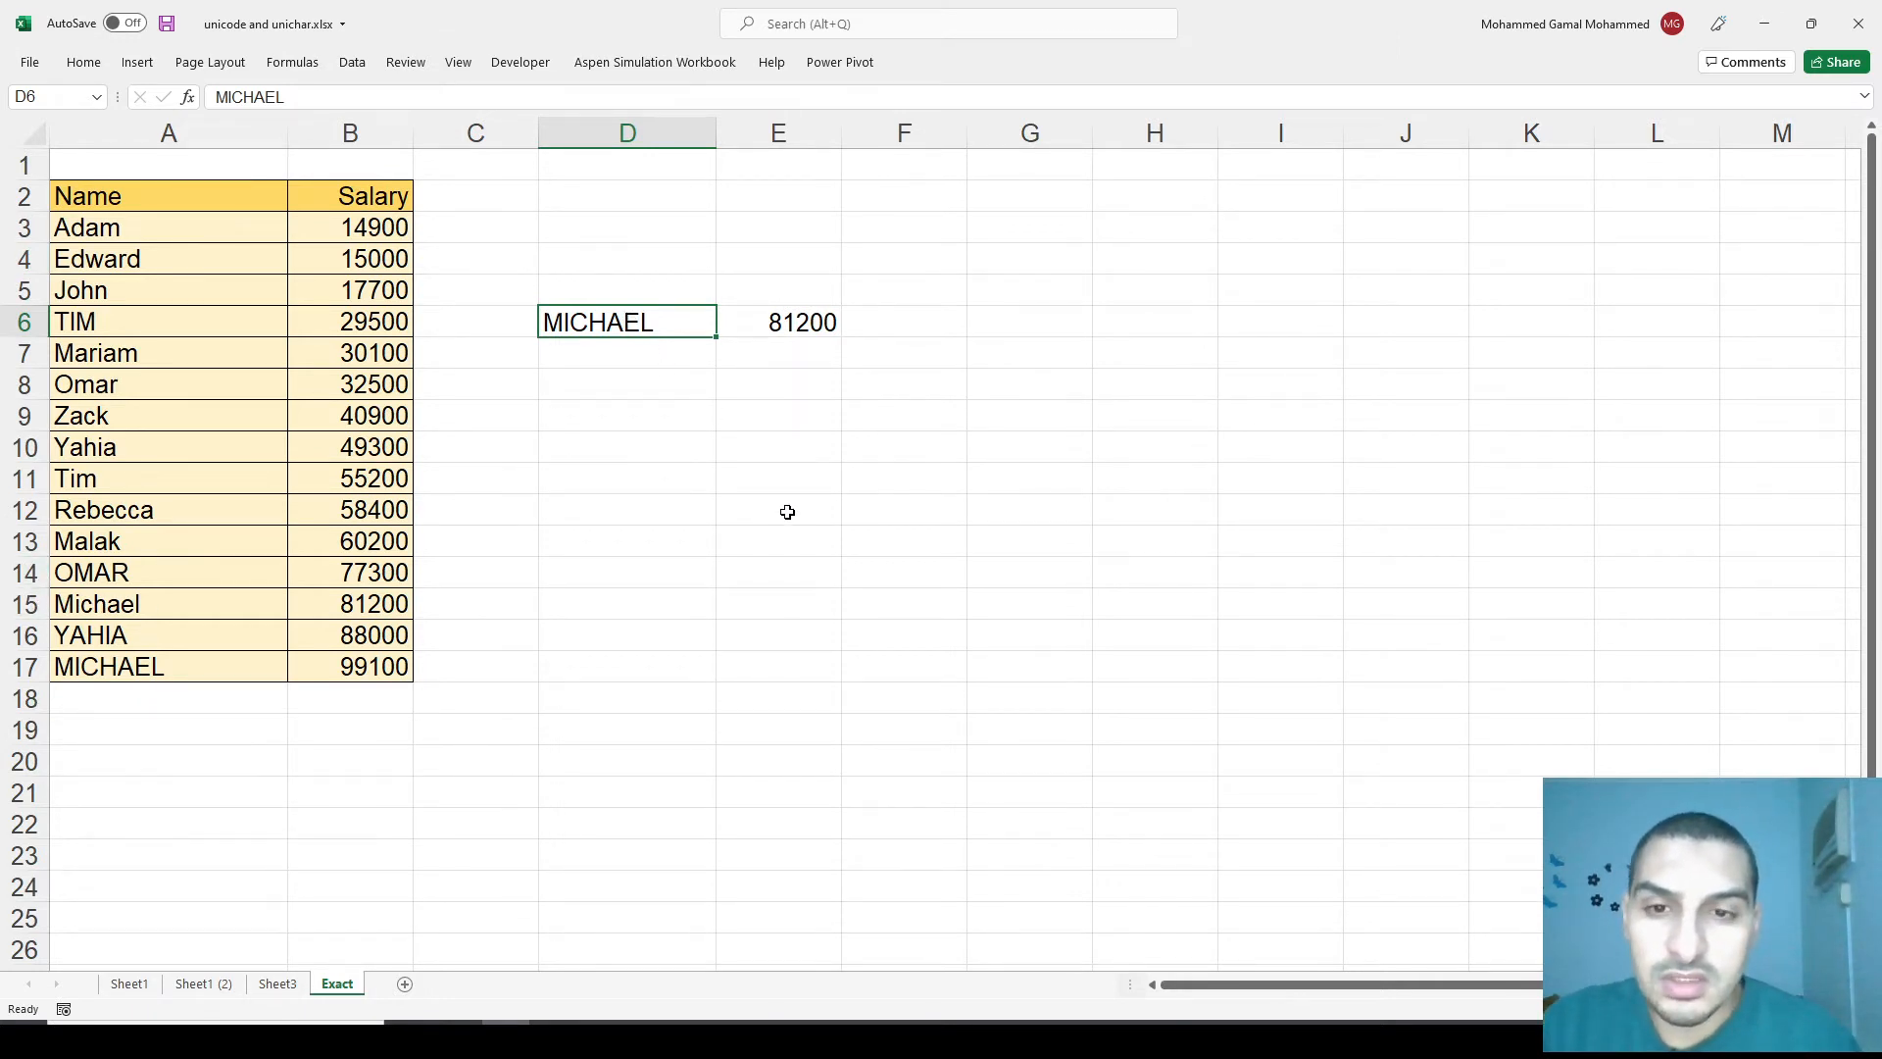
Compare D6 with A15 case-sensitively in E8 using =EXACT(D6,A15).
key(Right)
key(Down)
key(Down)
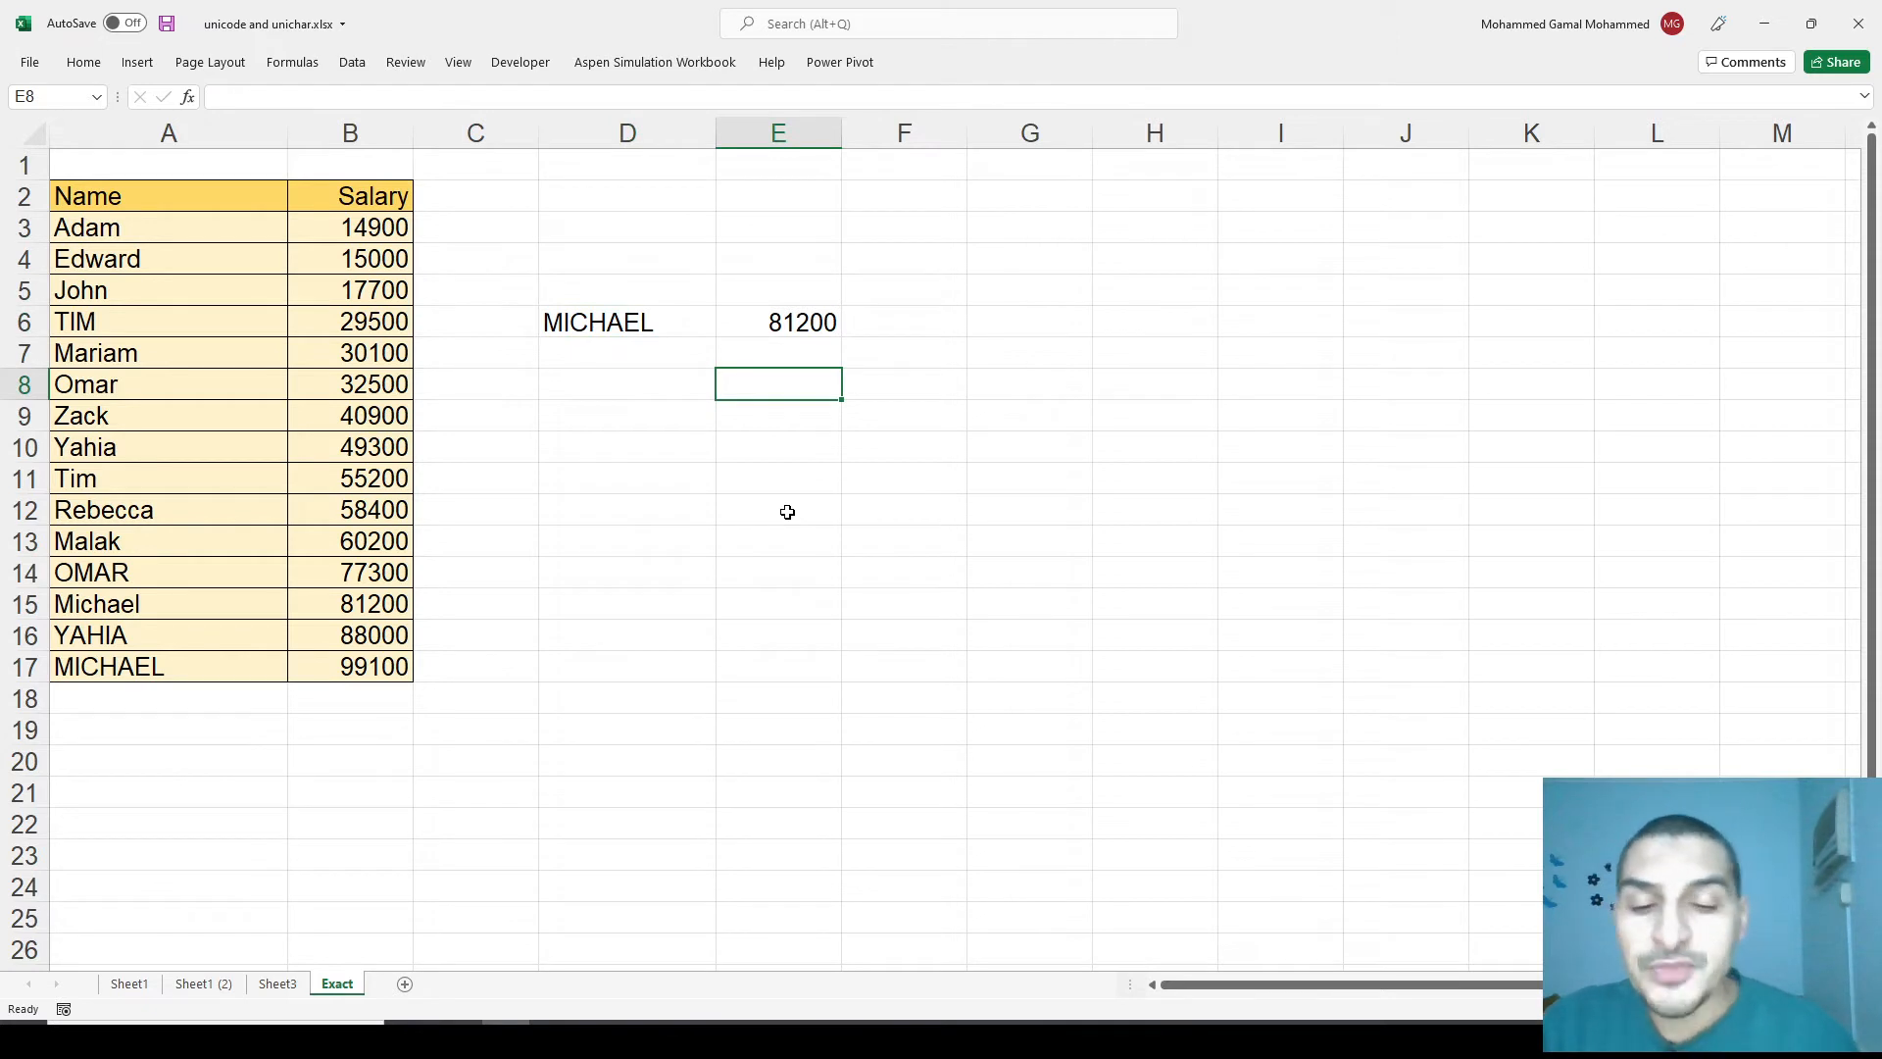
text(=exac)
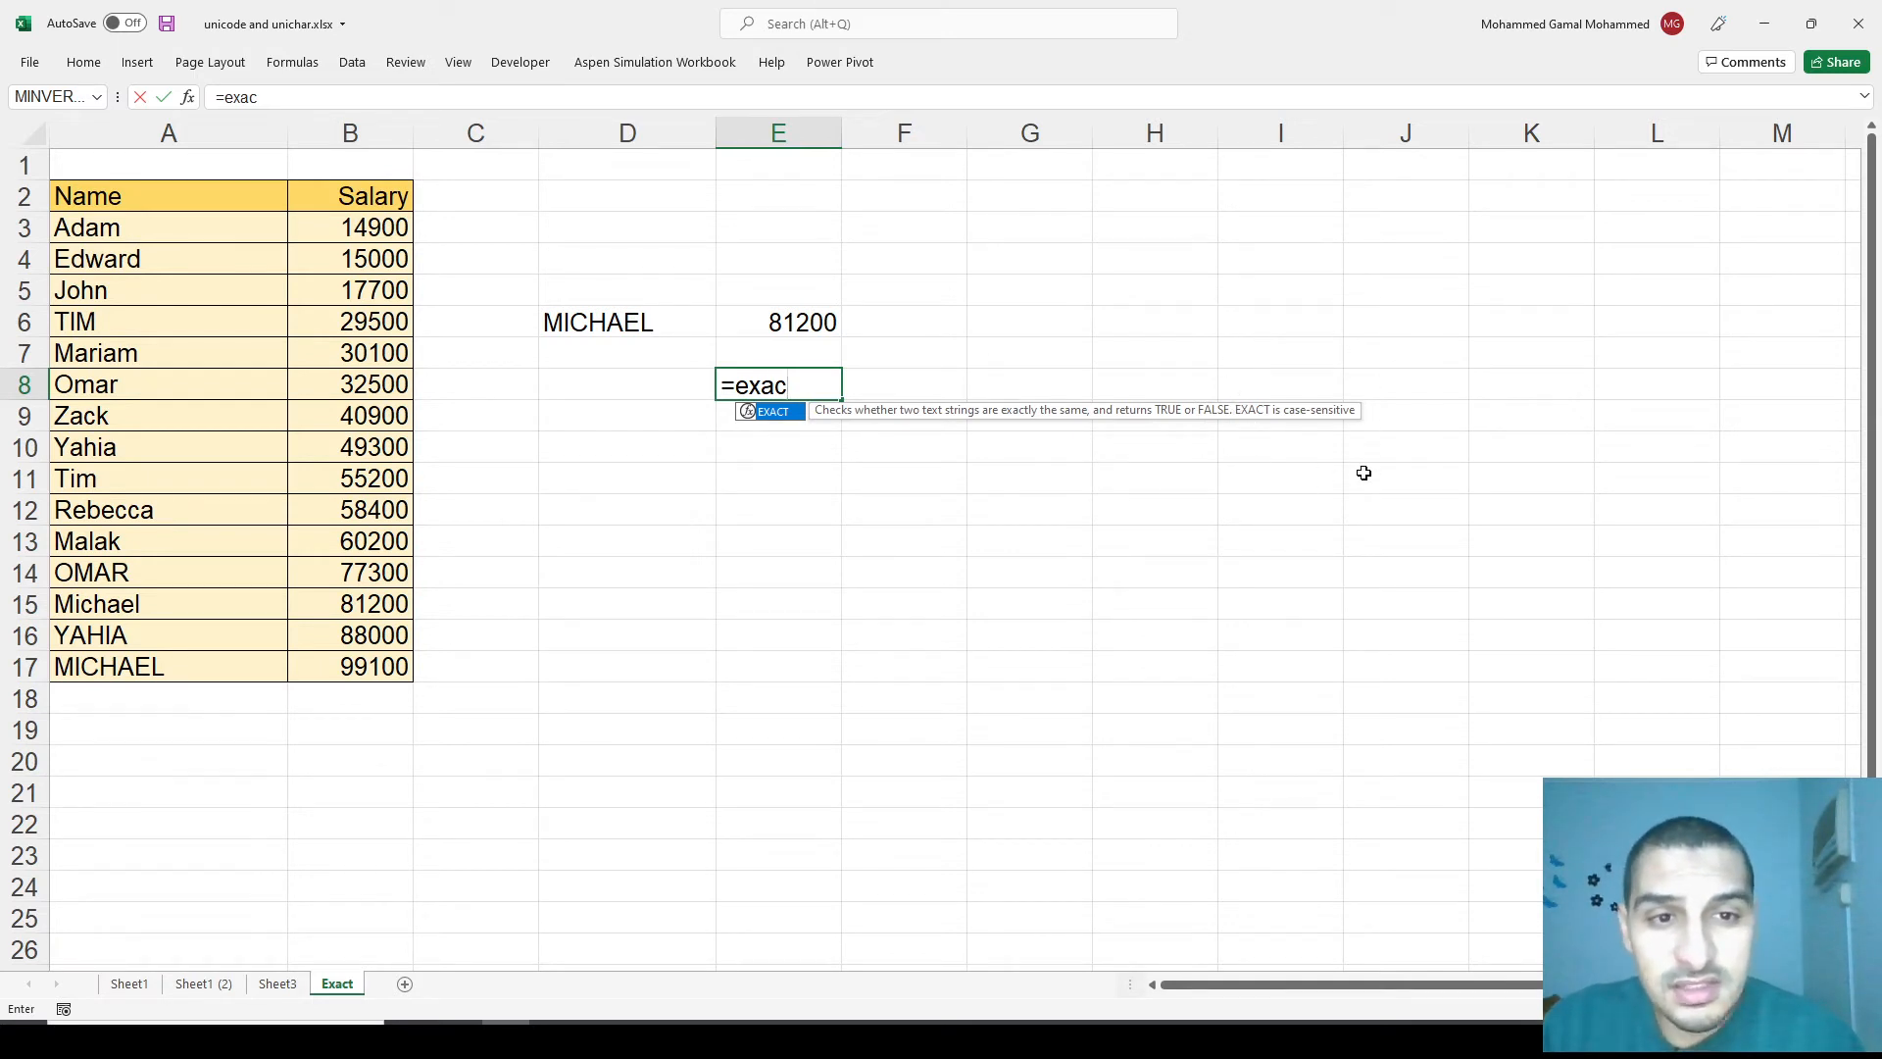
key(Tab)
key(Left)
key(Up)
key(Up)
text(,)
key(Left)
key(Left)
key(Left)
key(Down)
key(Down)
key(Down)
key(Down)
key(Down)
key(Down)
key(Down)
key(Down)
key(Down)
key(Left)
key(Up)
key(Up)
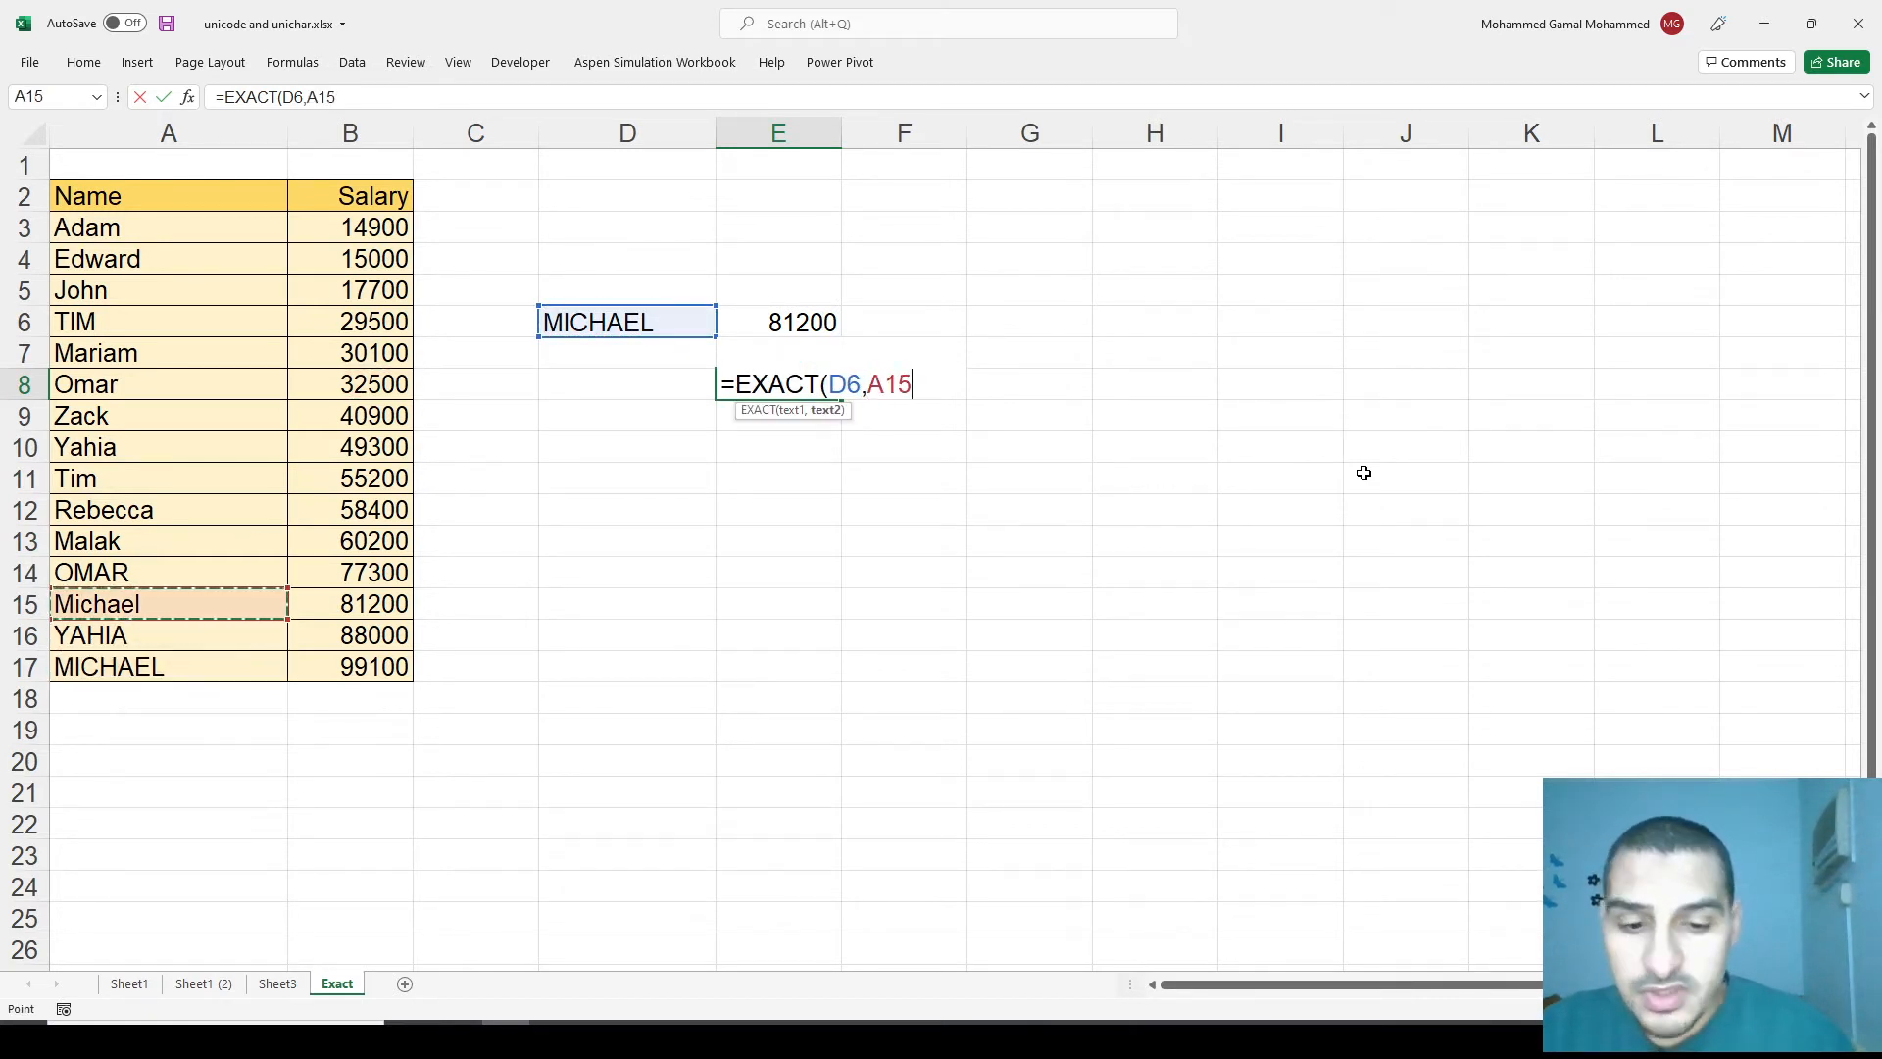
text())
key(Return)
key(Up)
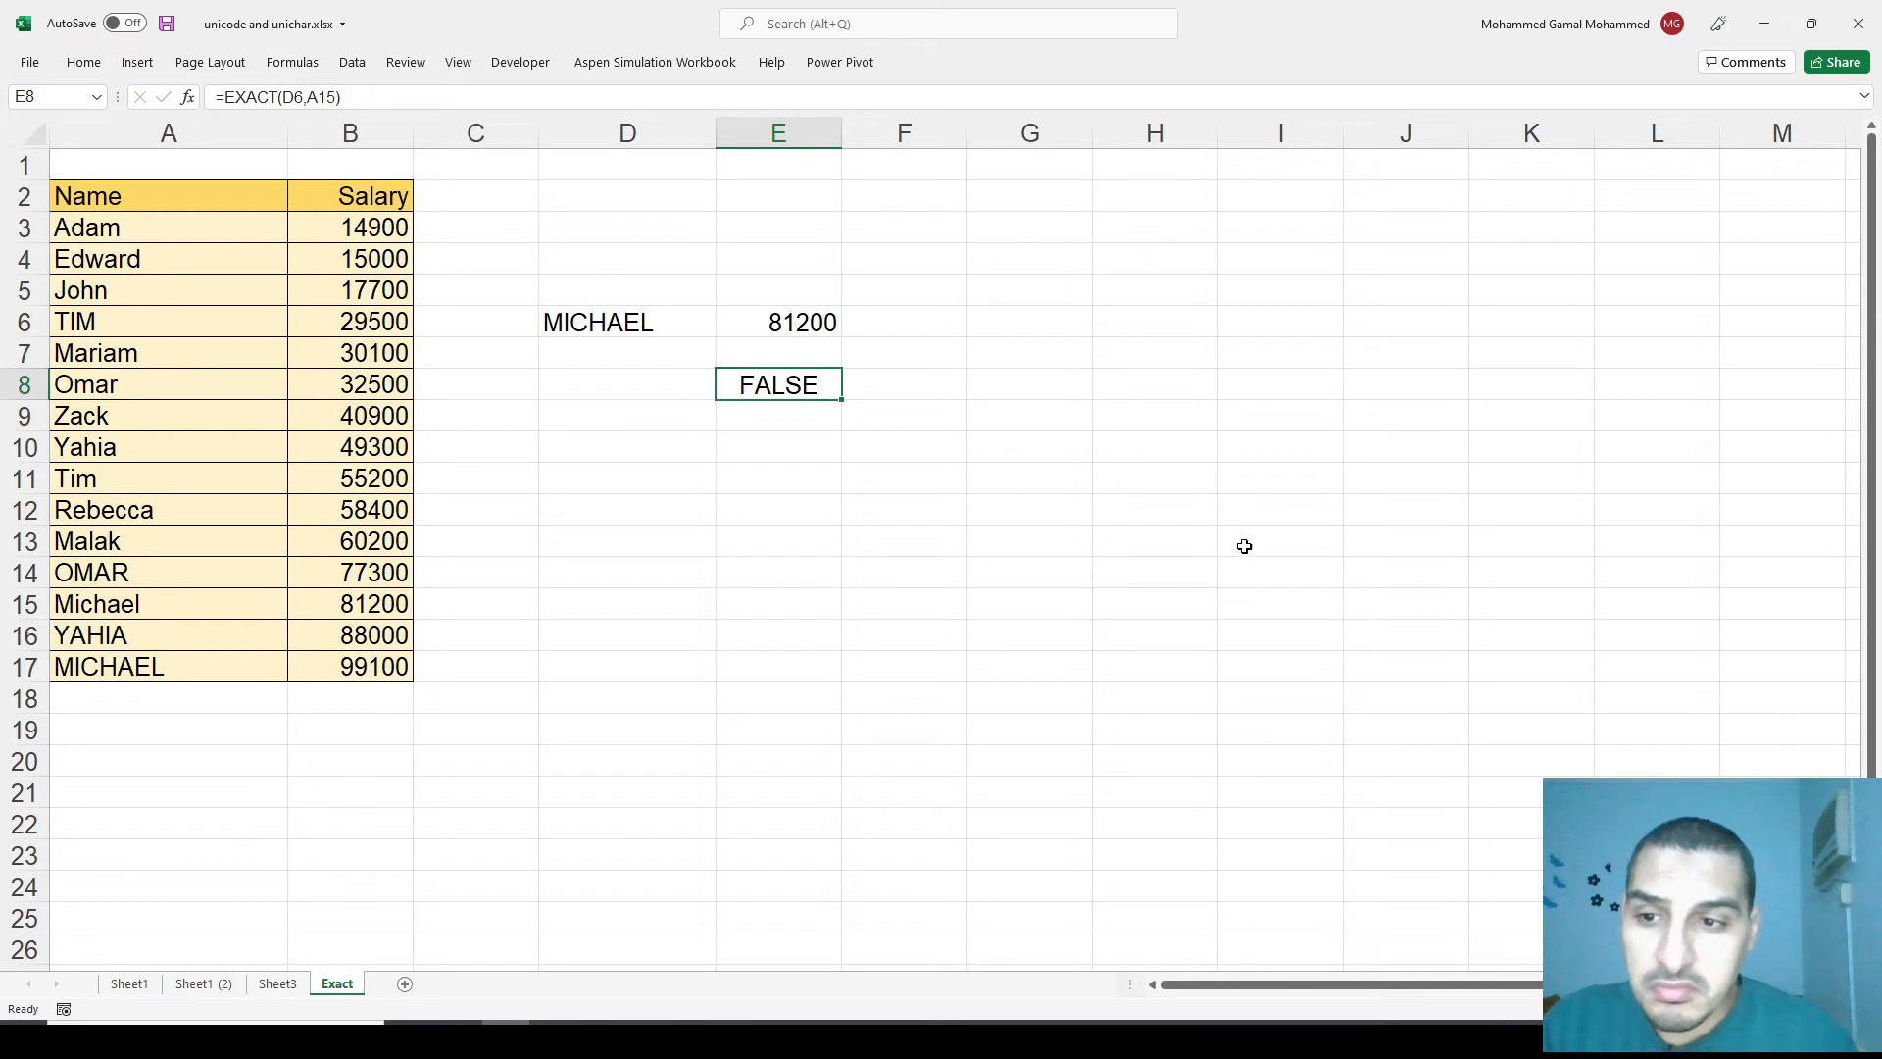
Change the second argument of the EXACT formula in E8 to A17 and review its references.
key(F2)
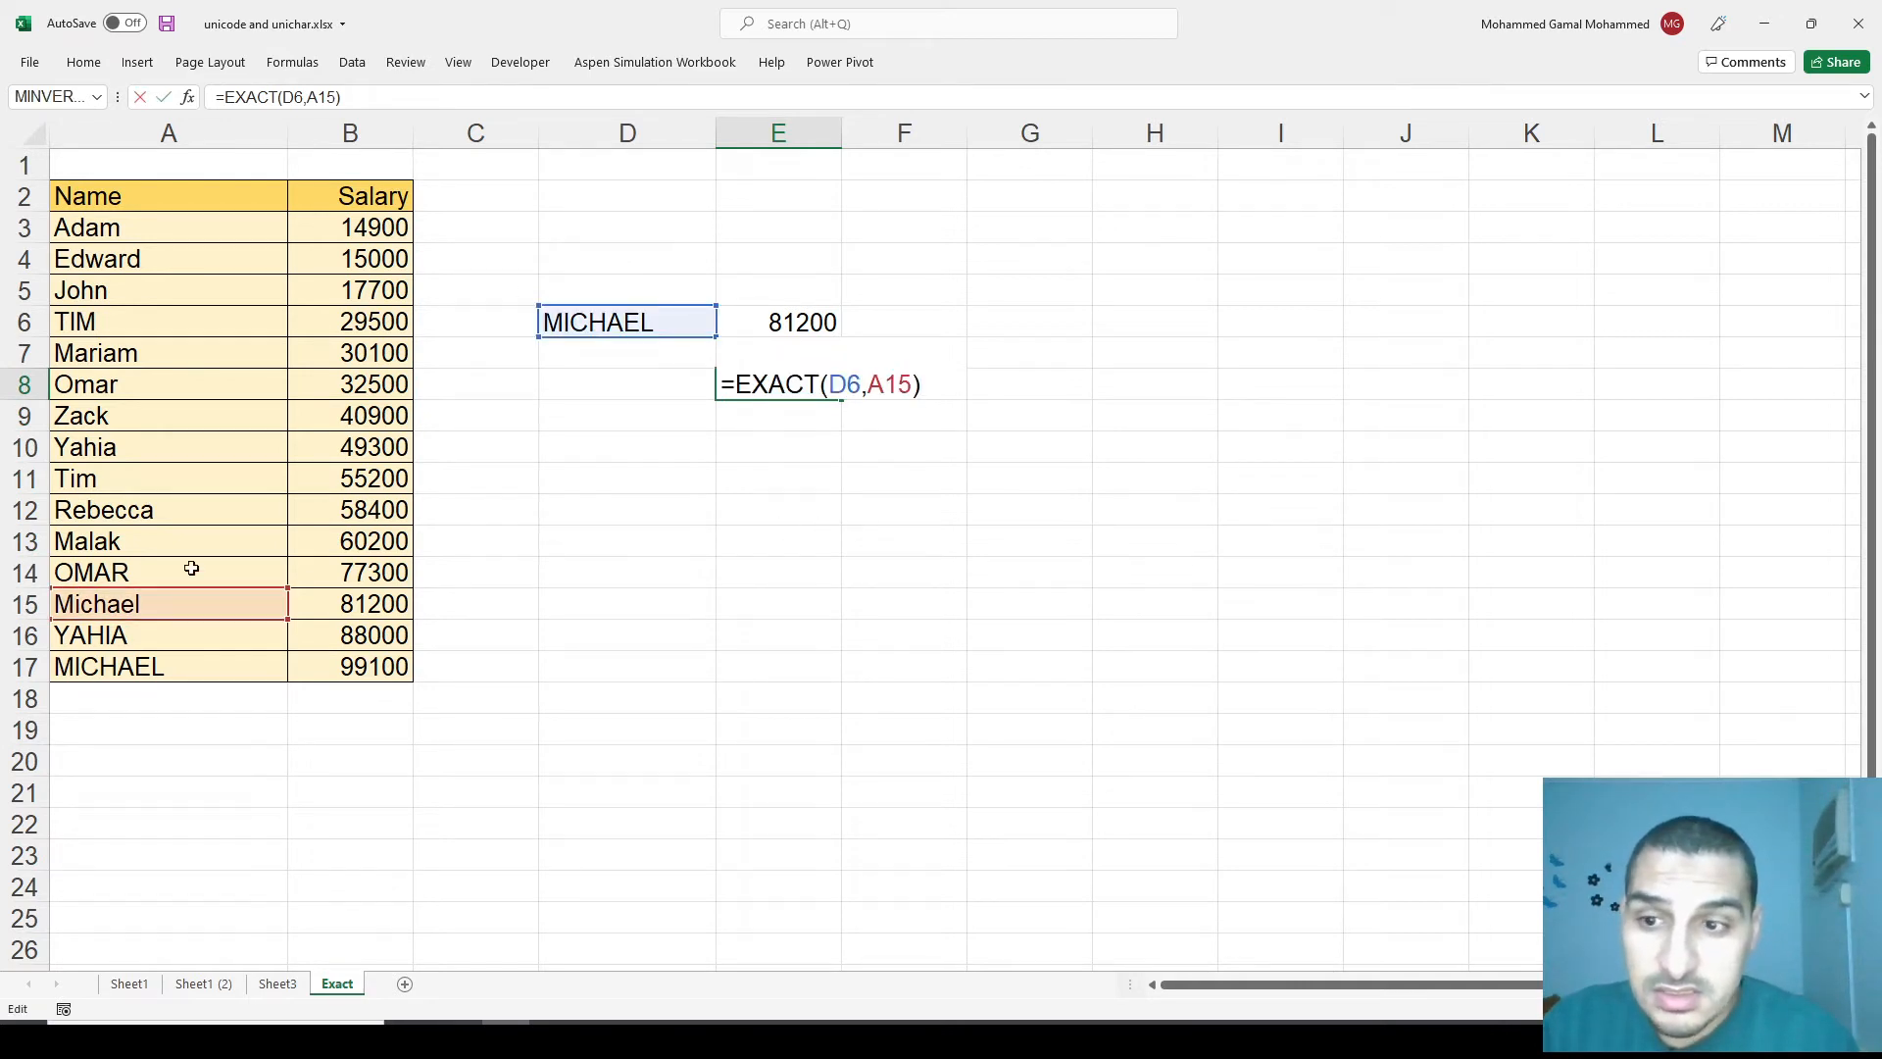
key(Escape)
key(F2)
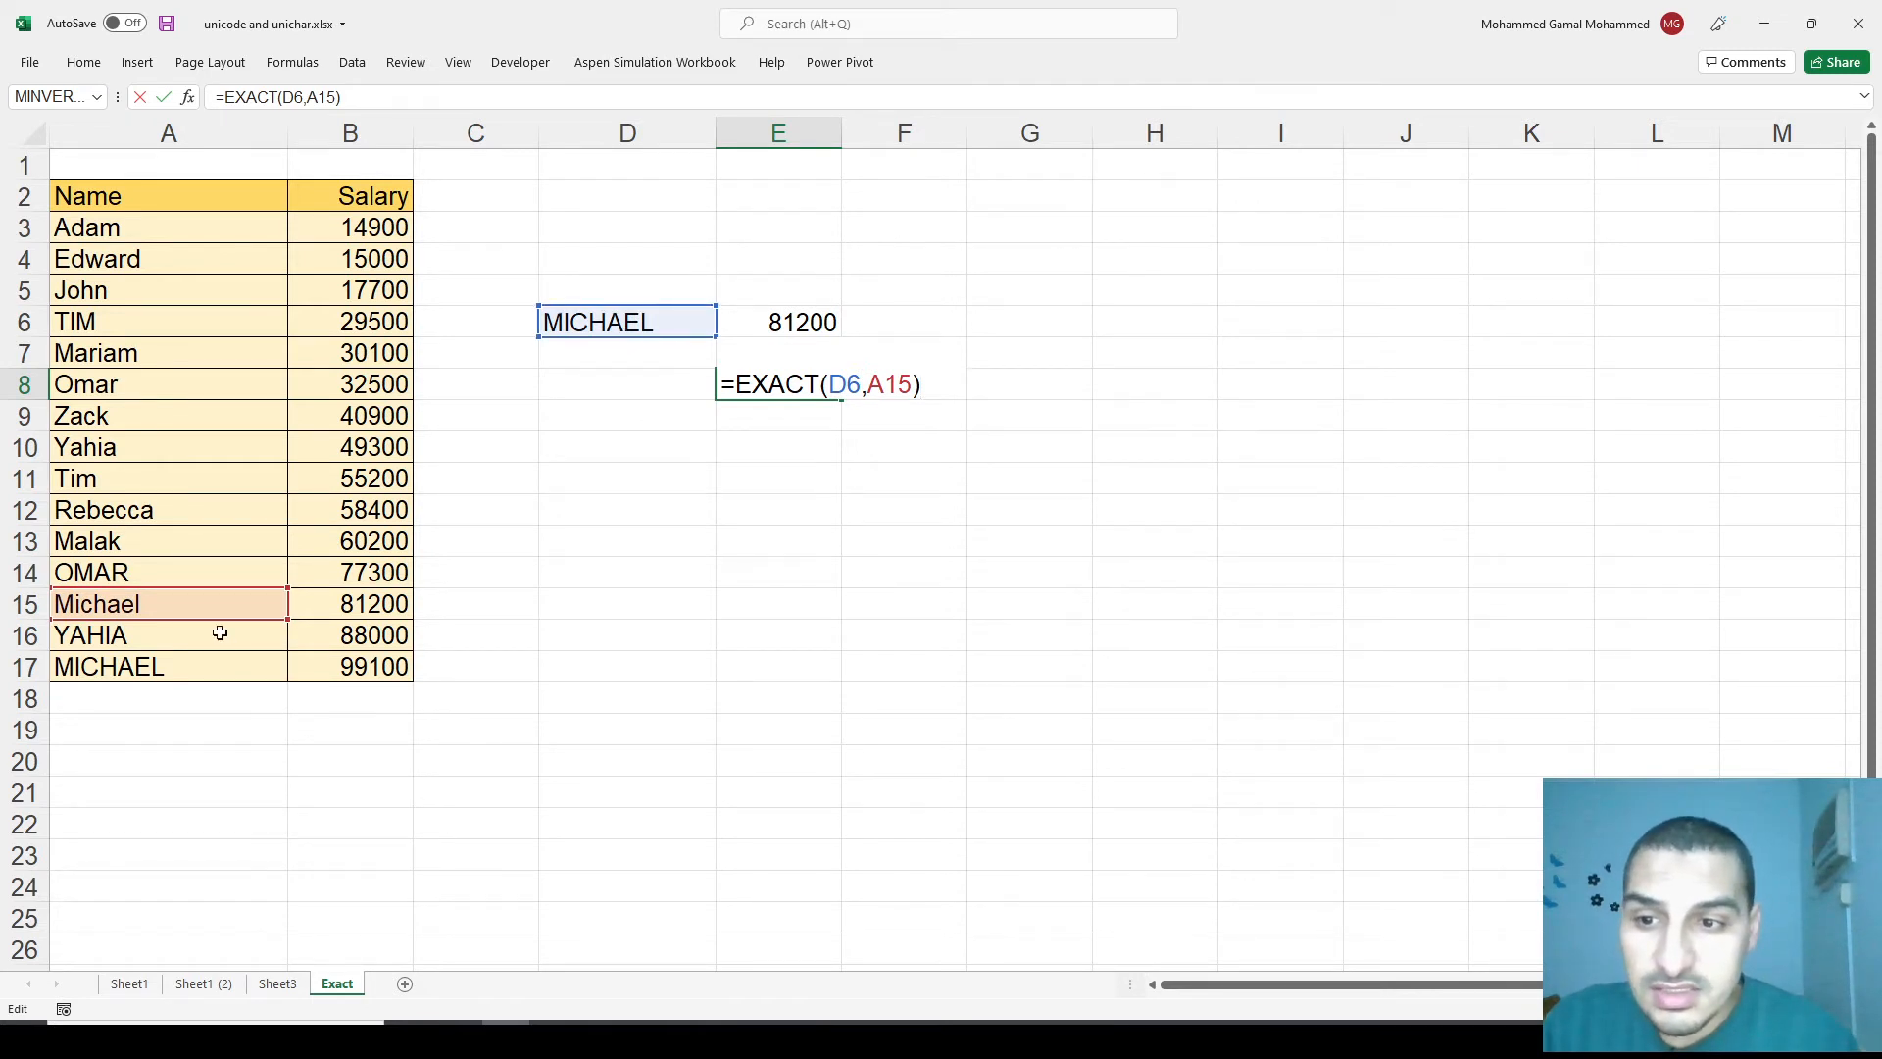
drag(218, 621, 210, 680)
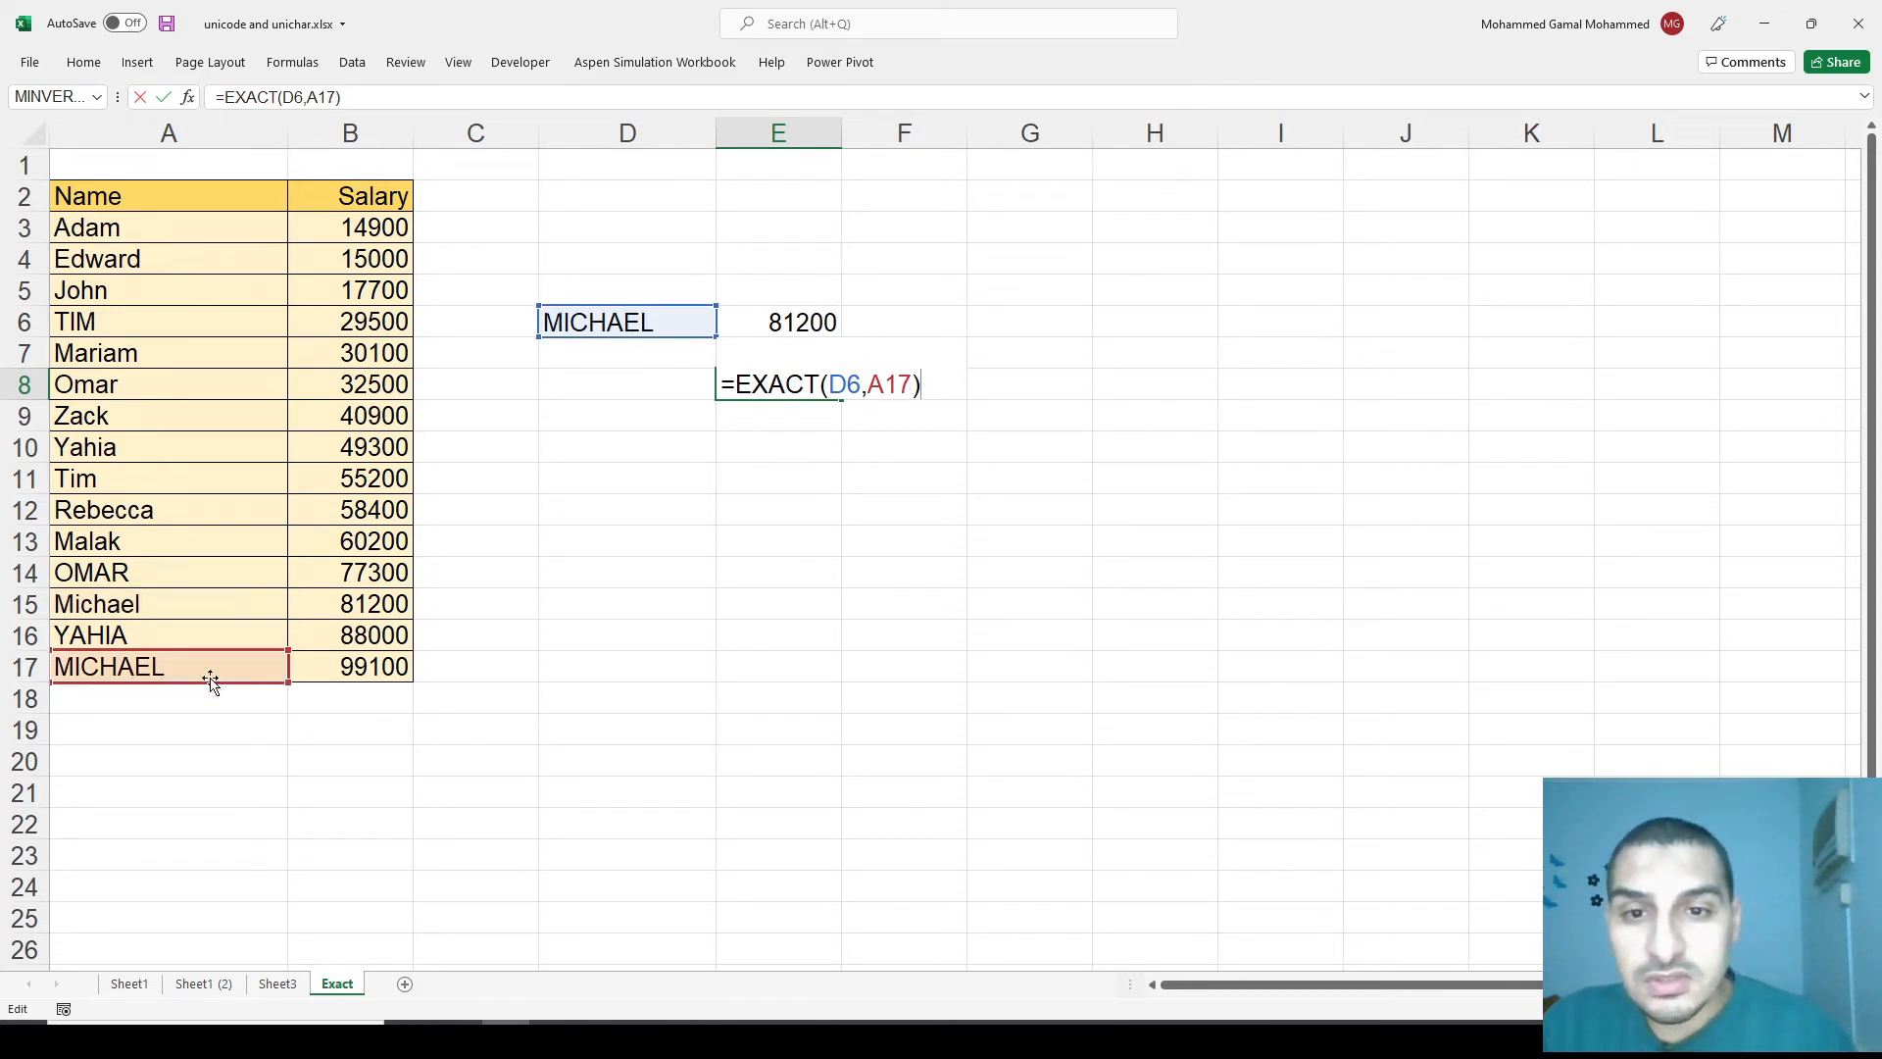
key(Return)
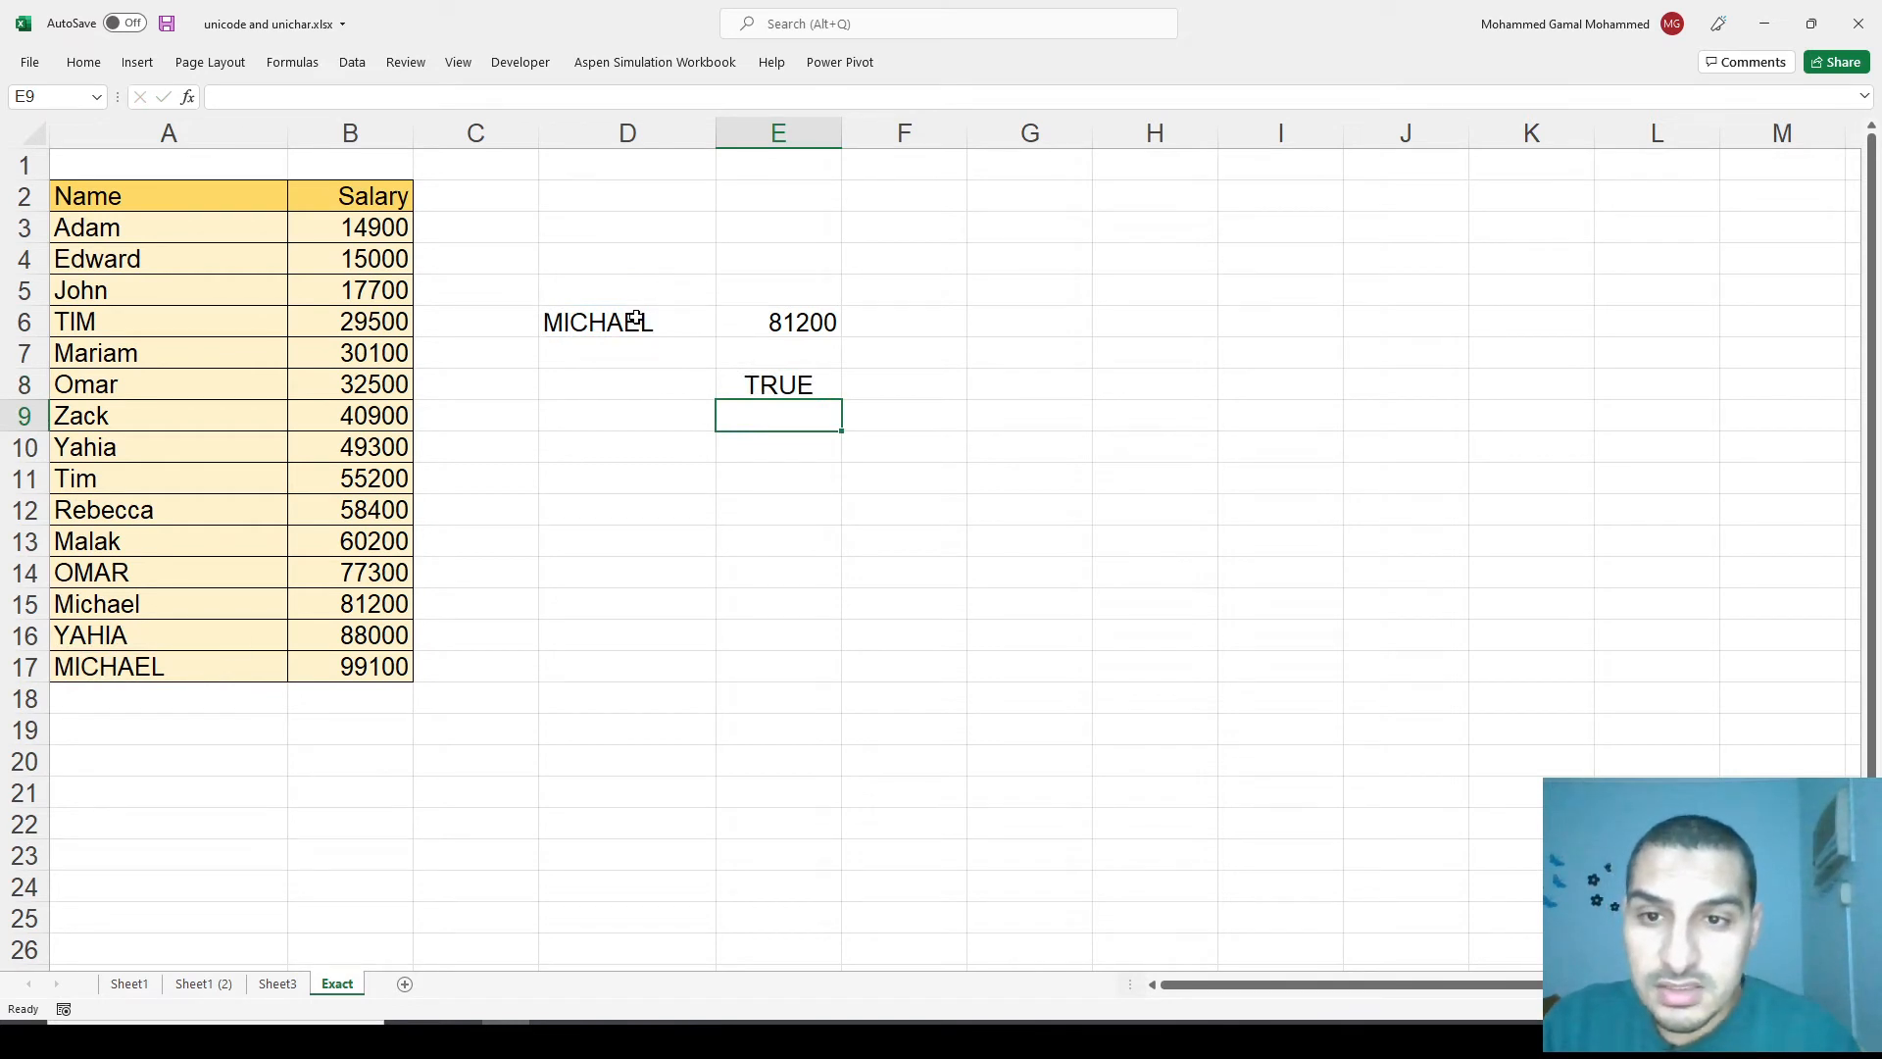
key(Up)
key(F2)
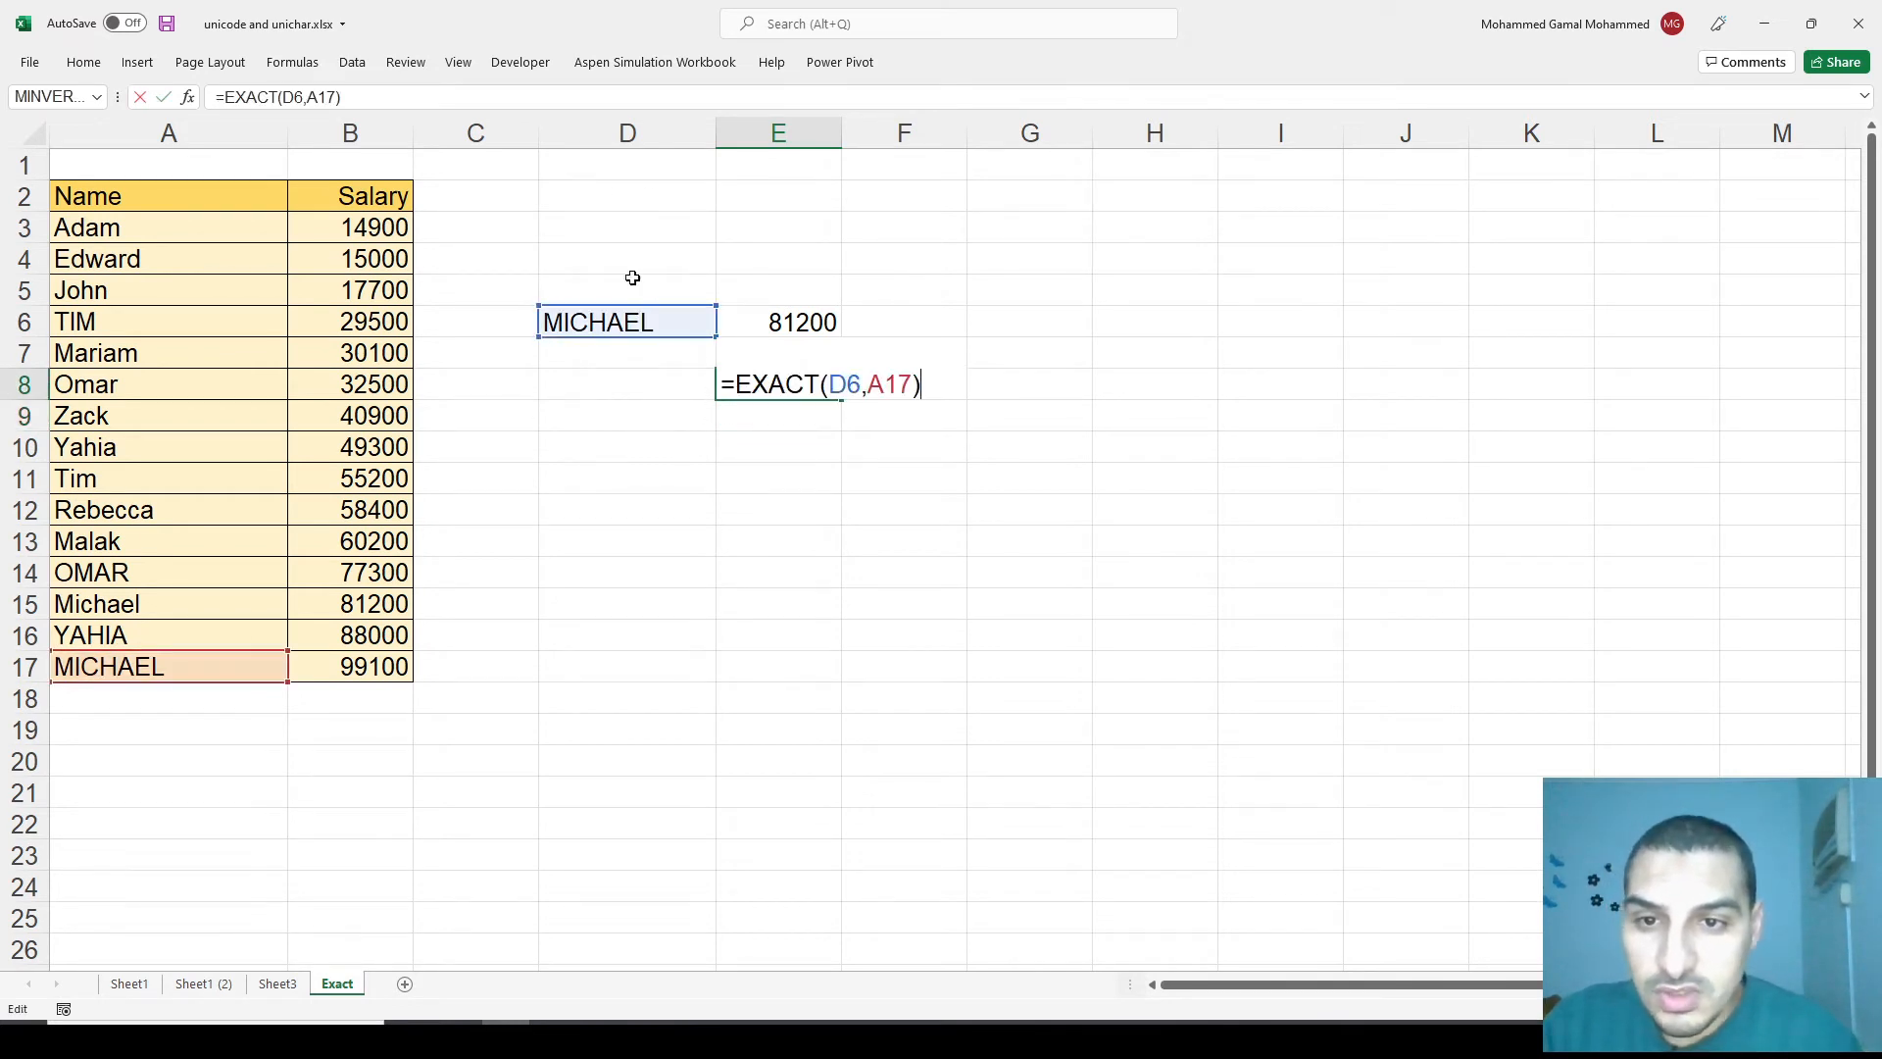
key(Escape)
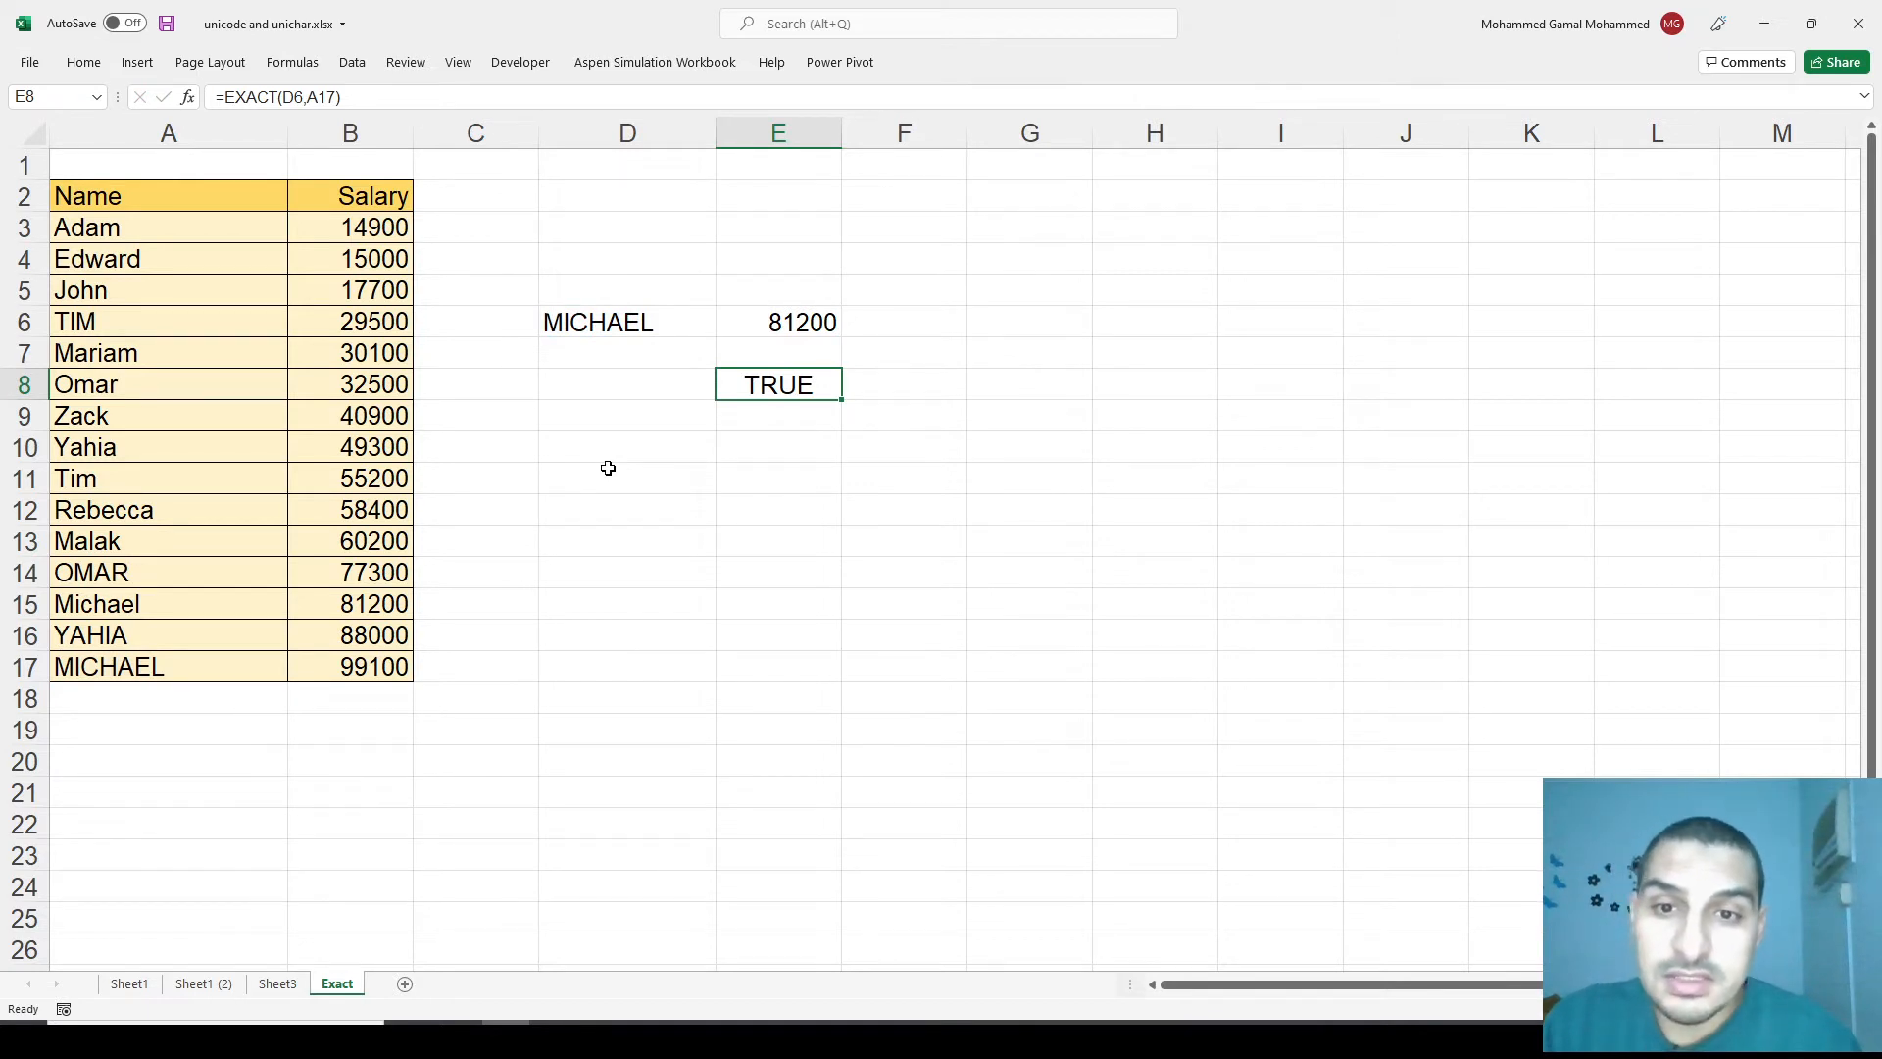
key(Down)
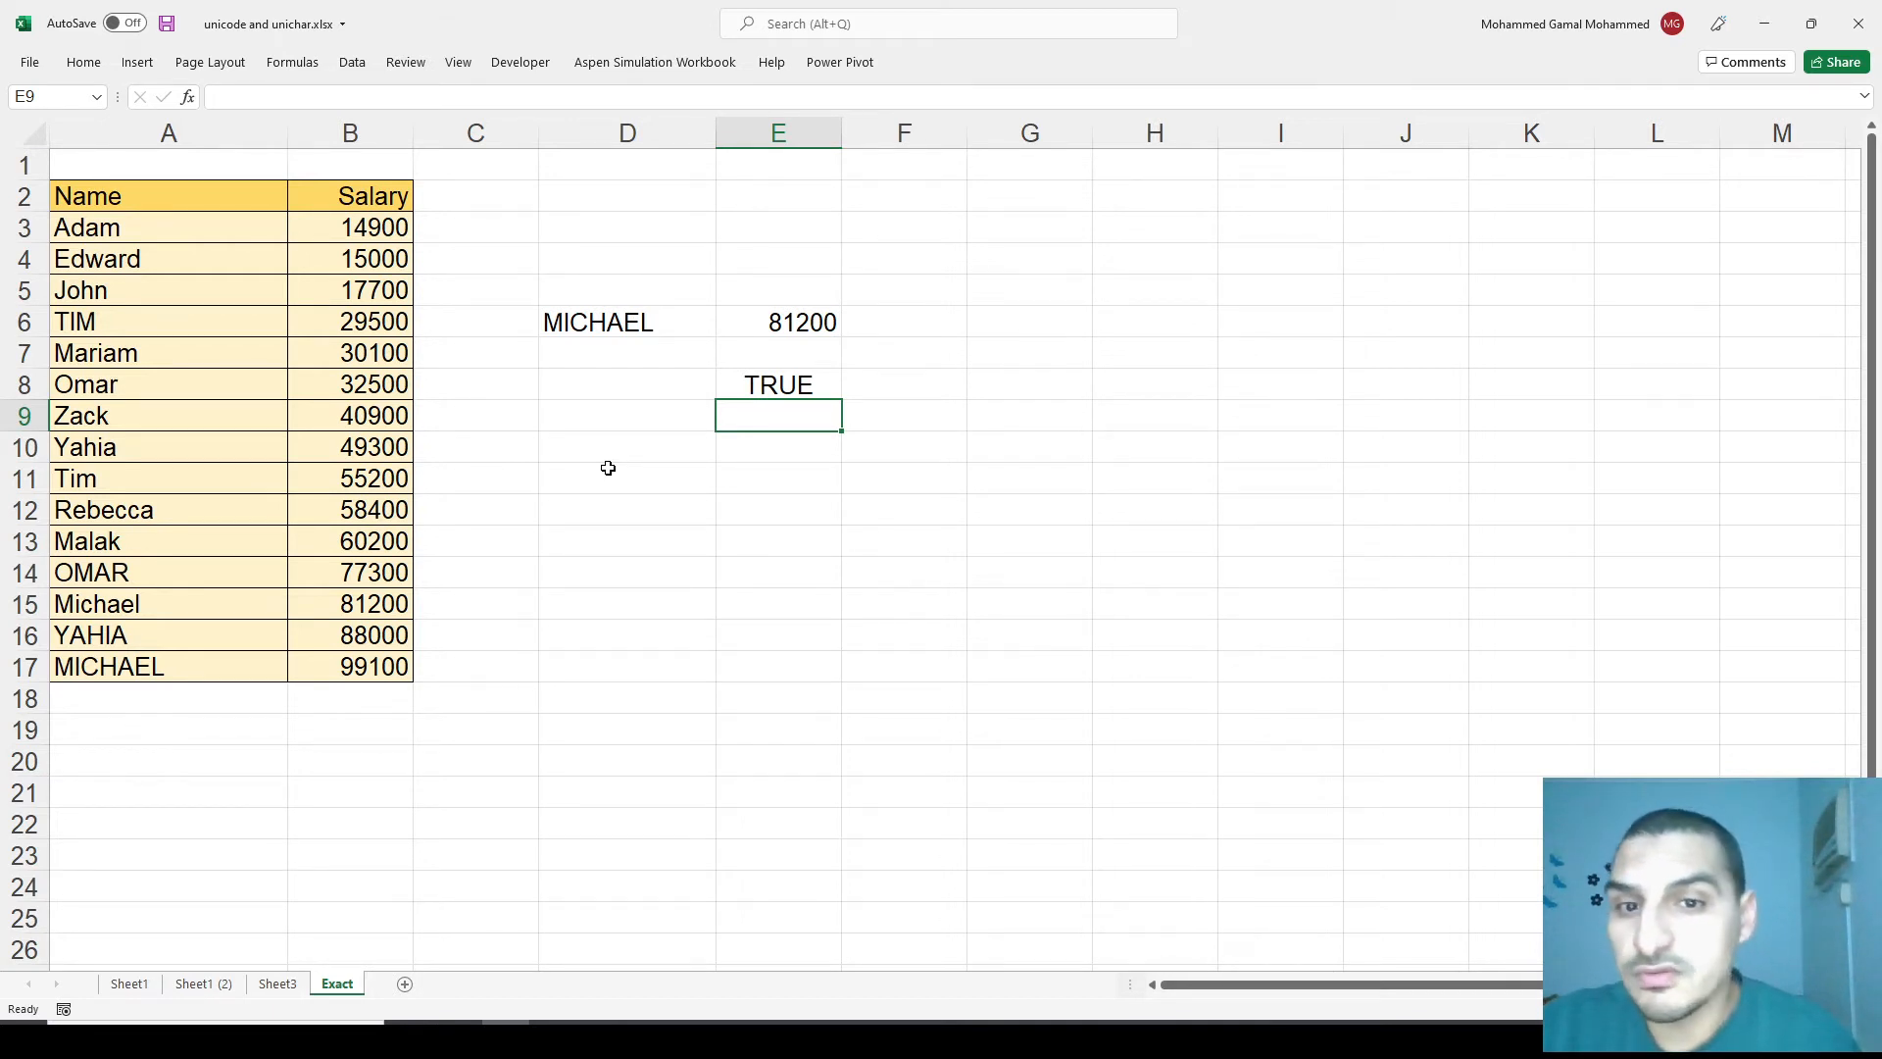
Compare D6 with the whole name list in G3 using =EXACT(D6,A3:A17).
key(Up)
key(Right)
key(Right)
key(Up)
key(Up)
key(Up)
key(Up)
key(Up)
text(=exac)
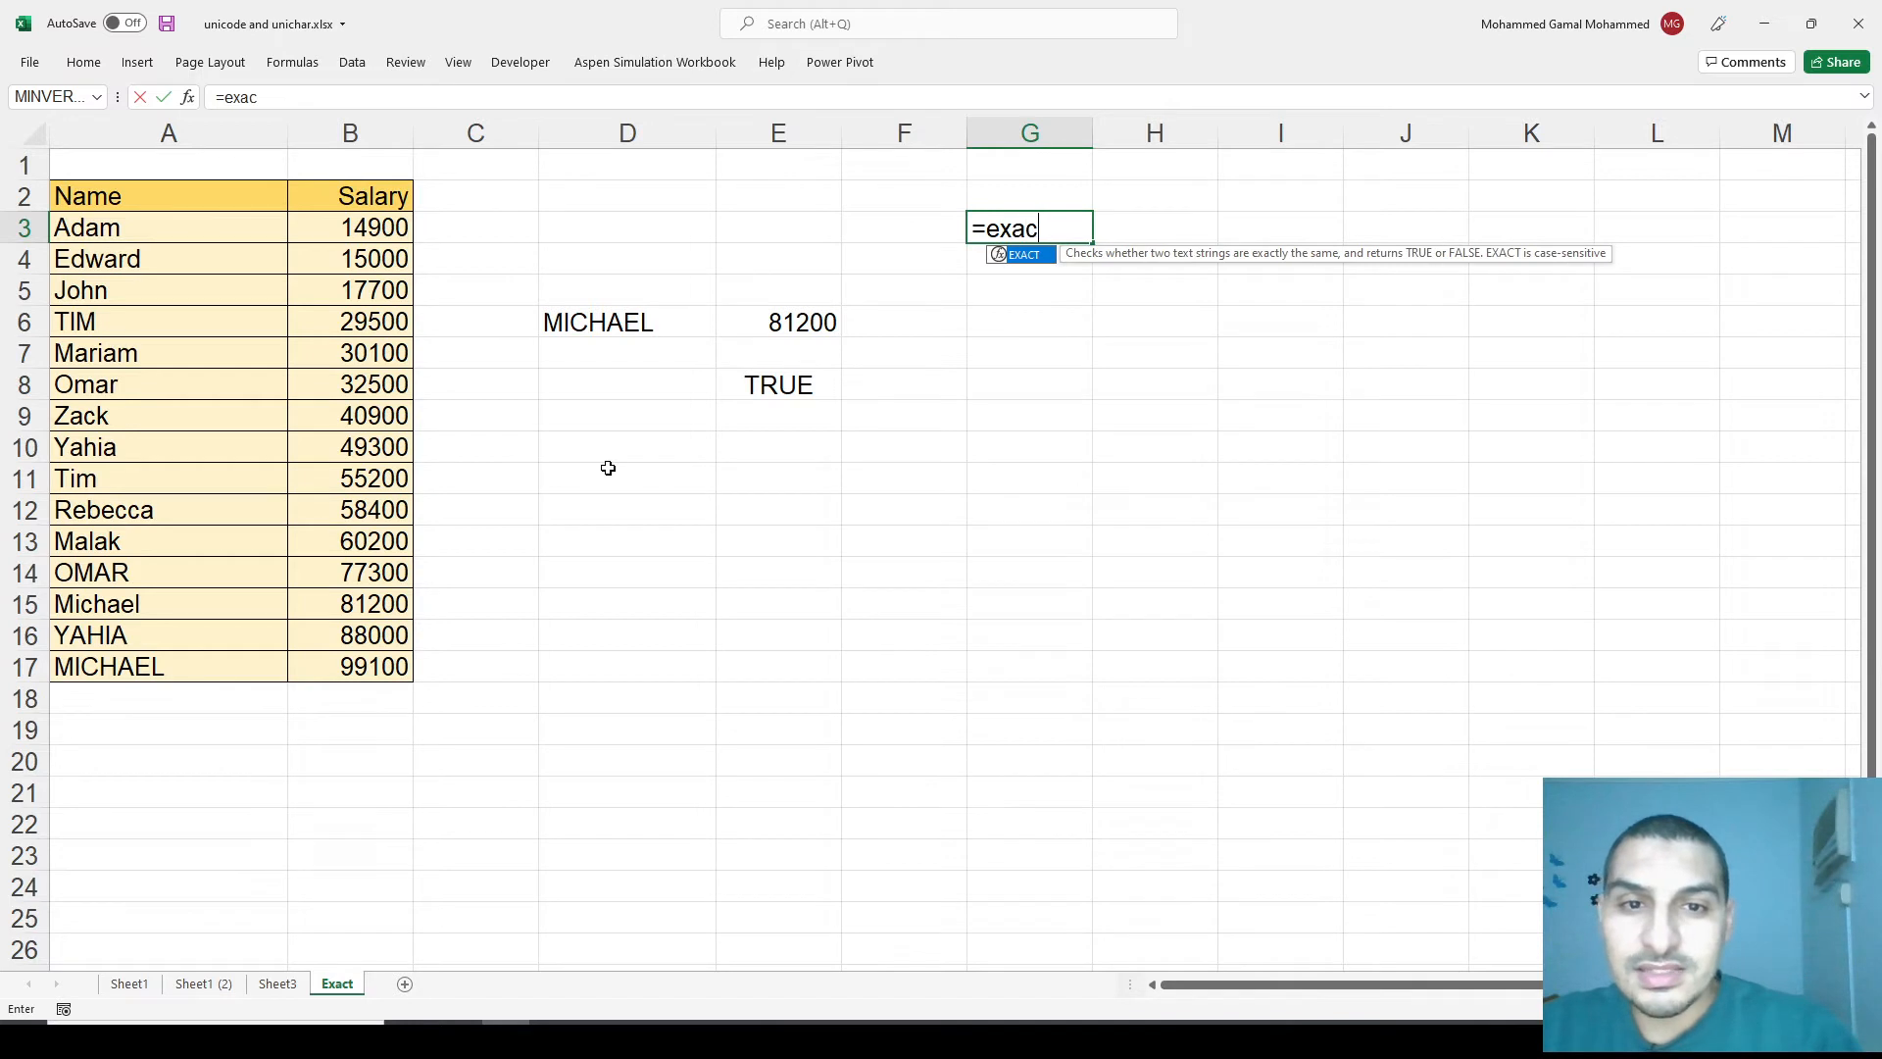
key(Tab)
key(Left)
key(Left)
key(Down)
key(Down)
key(Left)
key(Down)
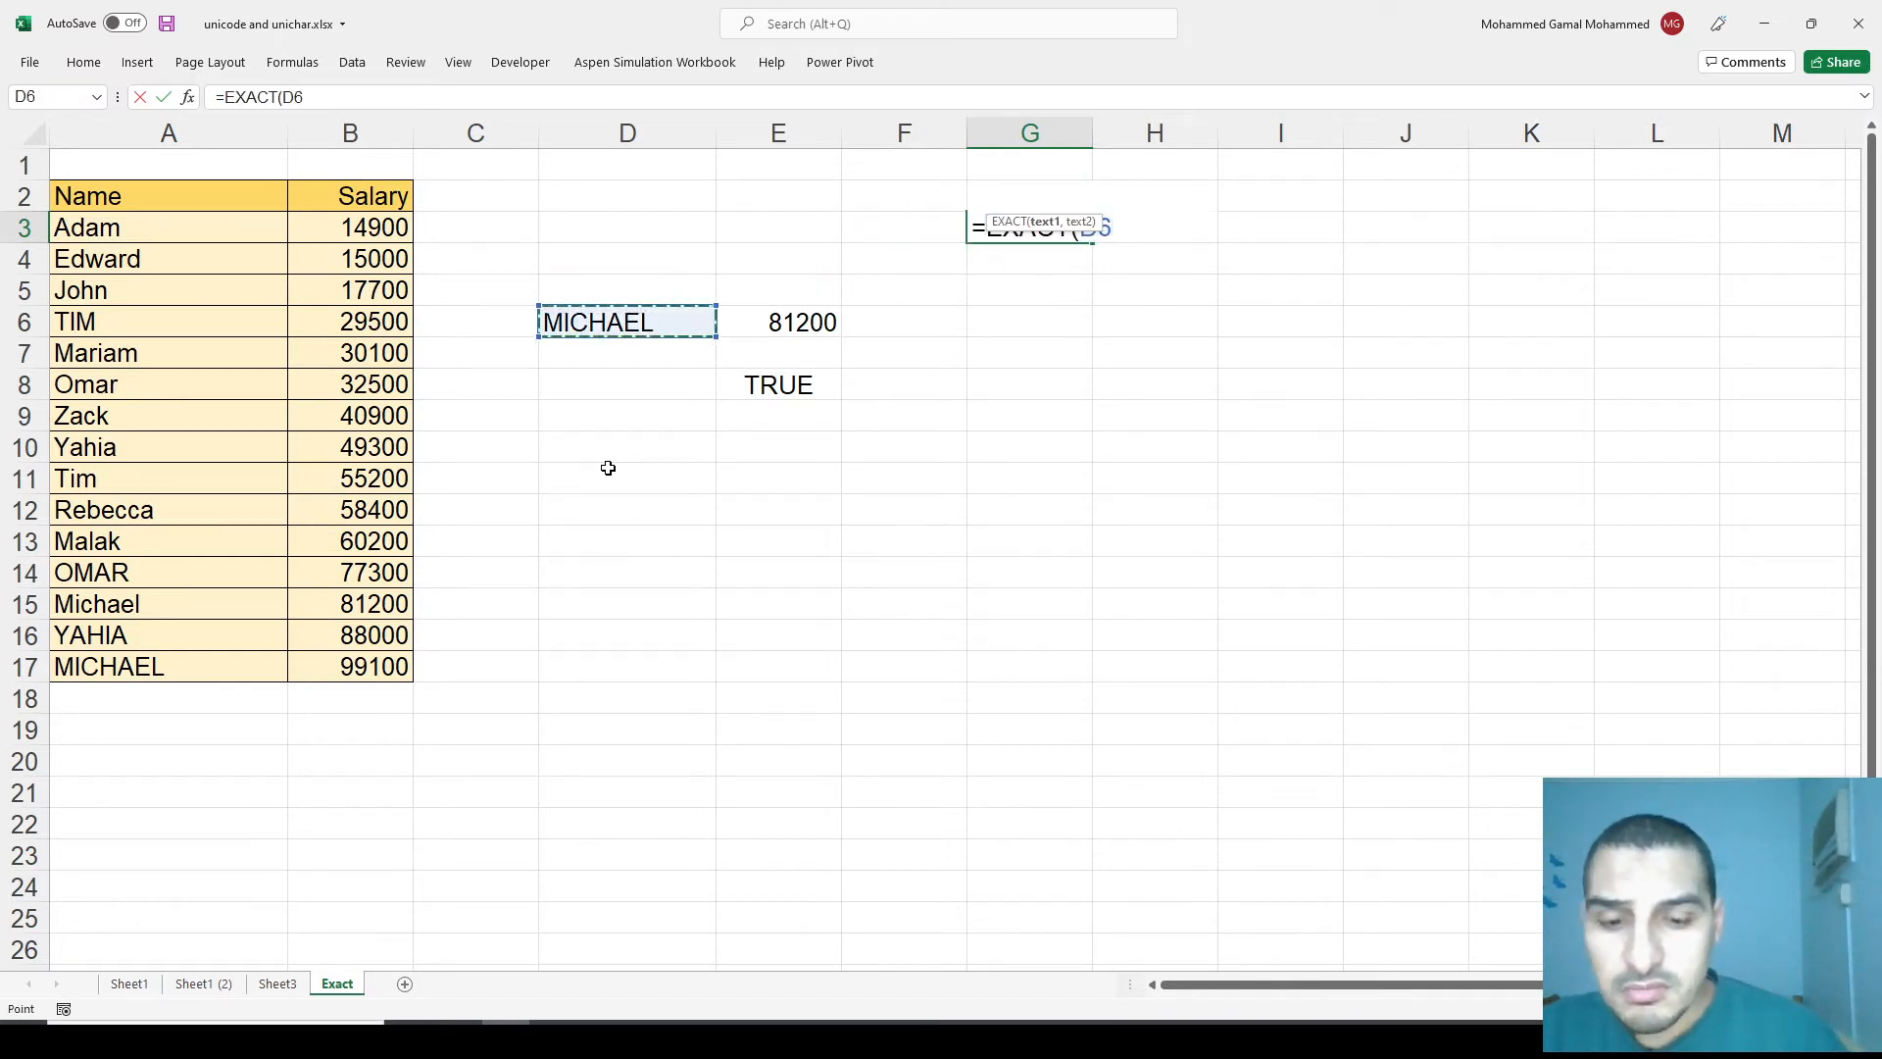
text(,)
key(Left)
key(Left)
key(Left)
key(Left)
key(Left)
key(Left)
key(ctrl+shift+Down)
text())
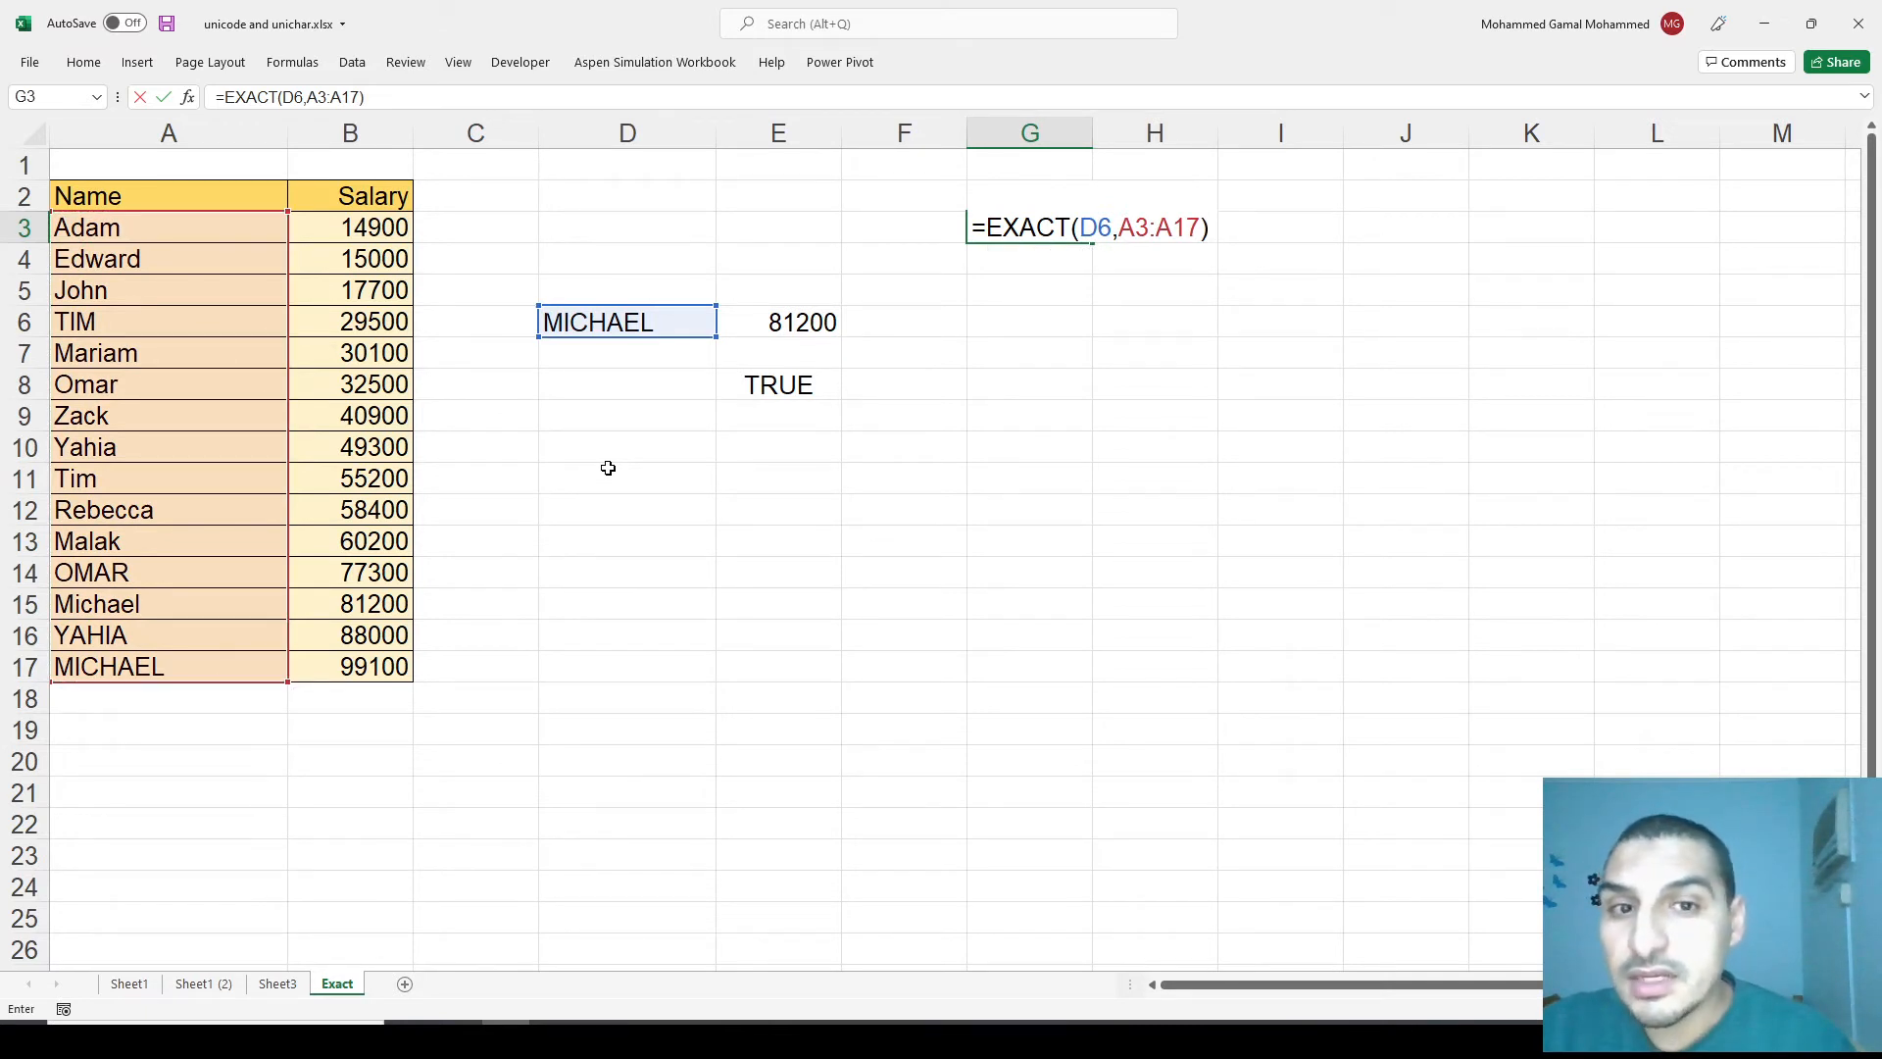
key(Return)
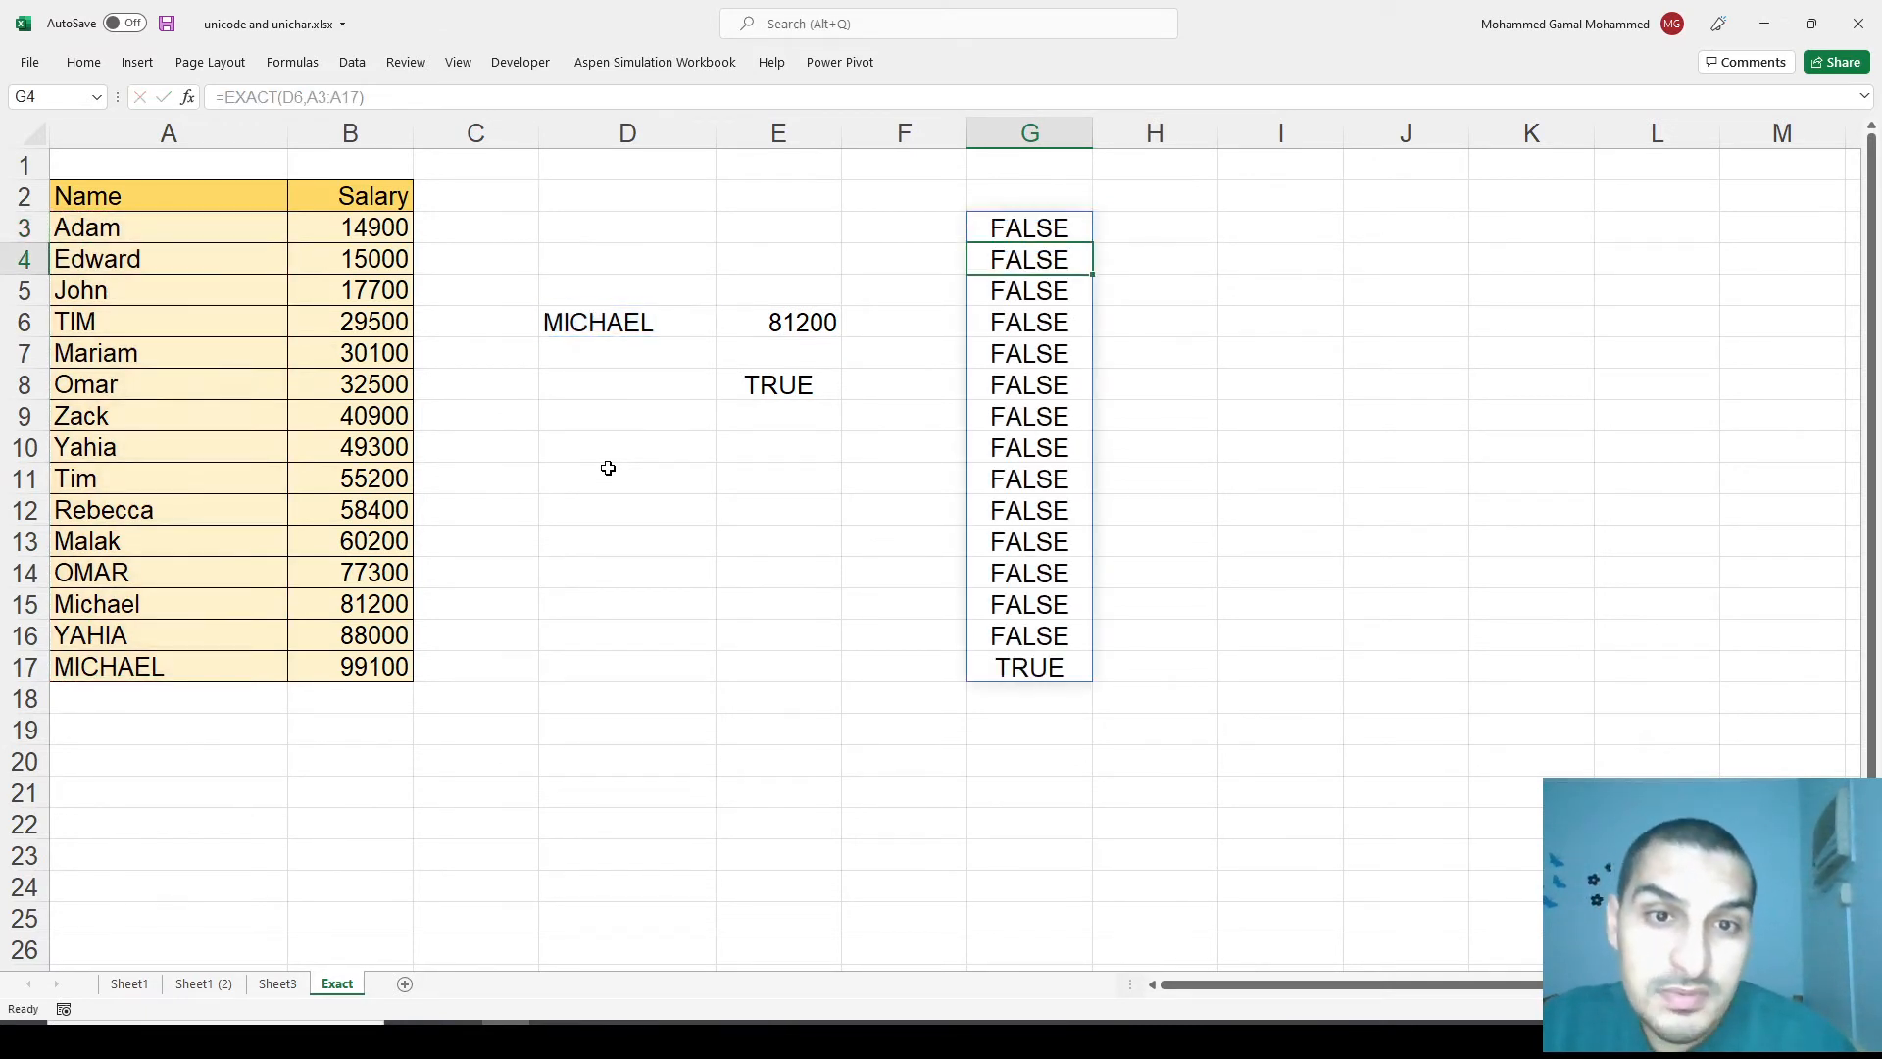
click(1017, 227)
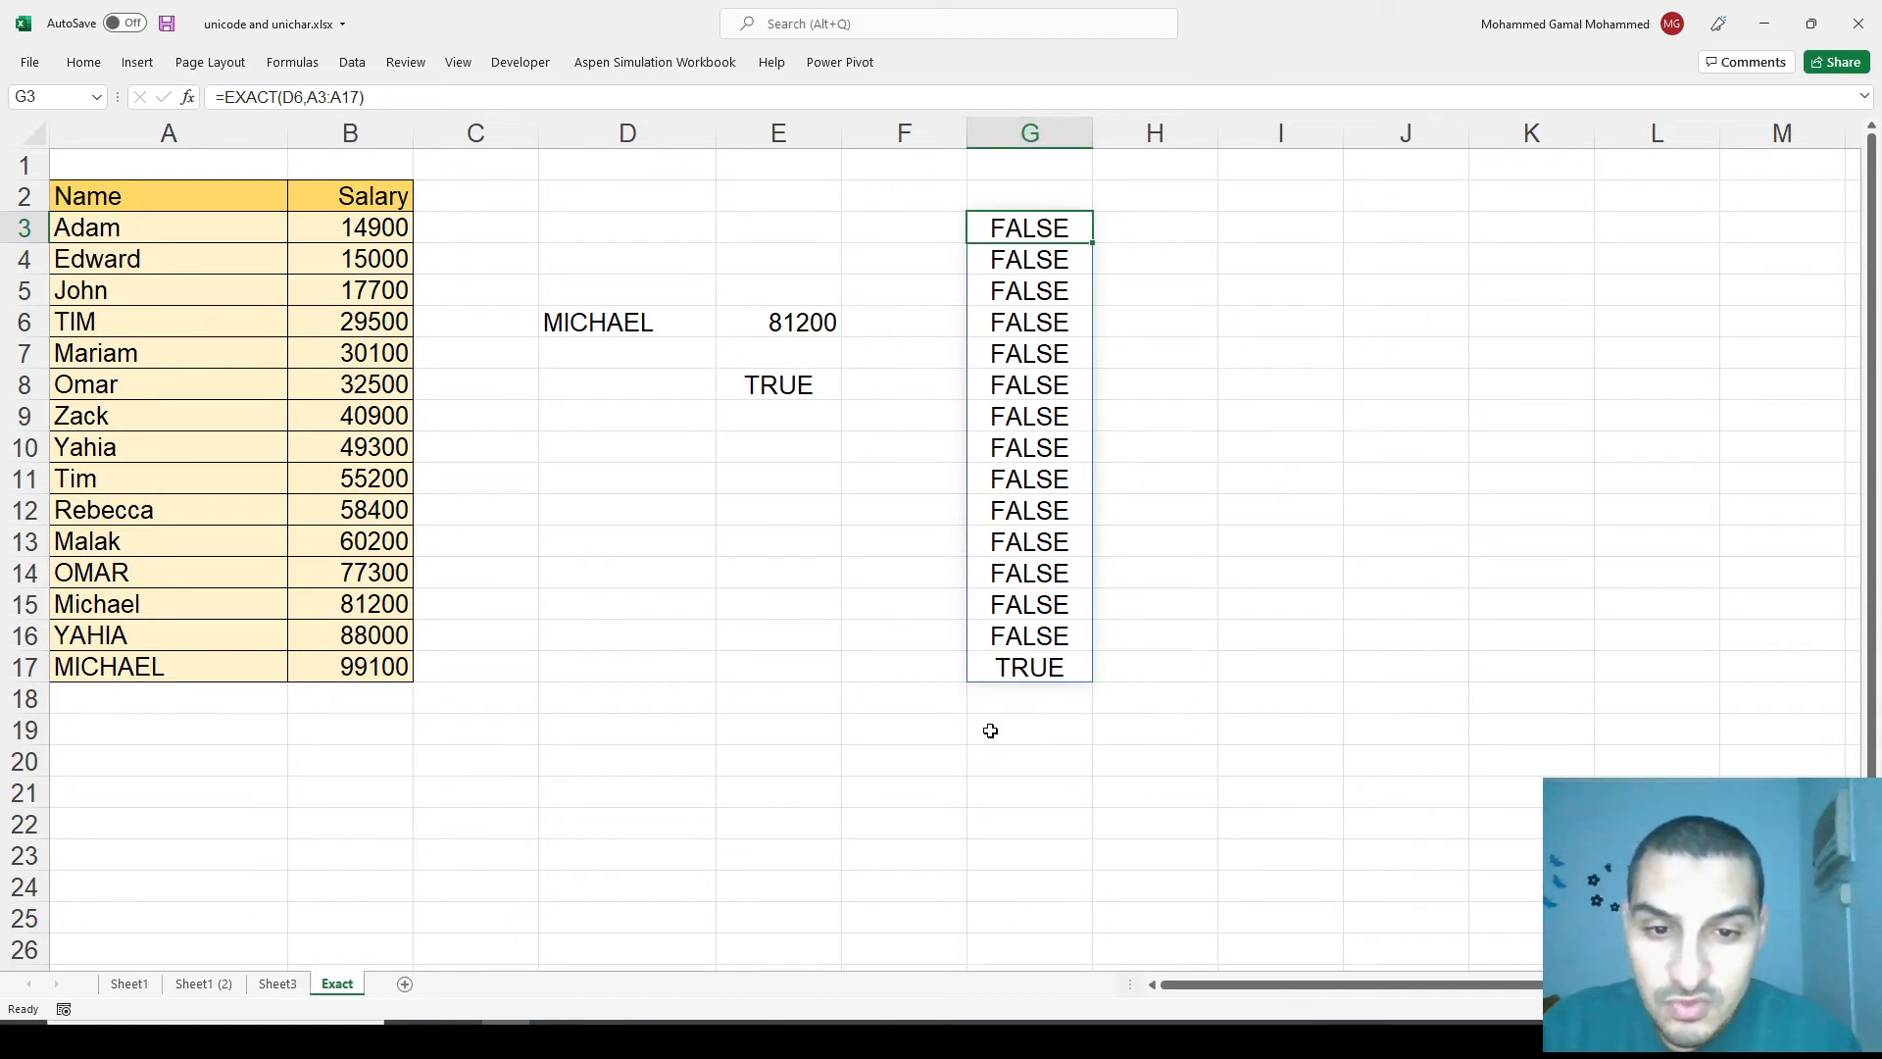
click(616, 624)
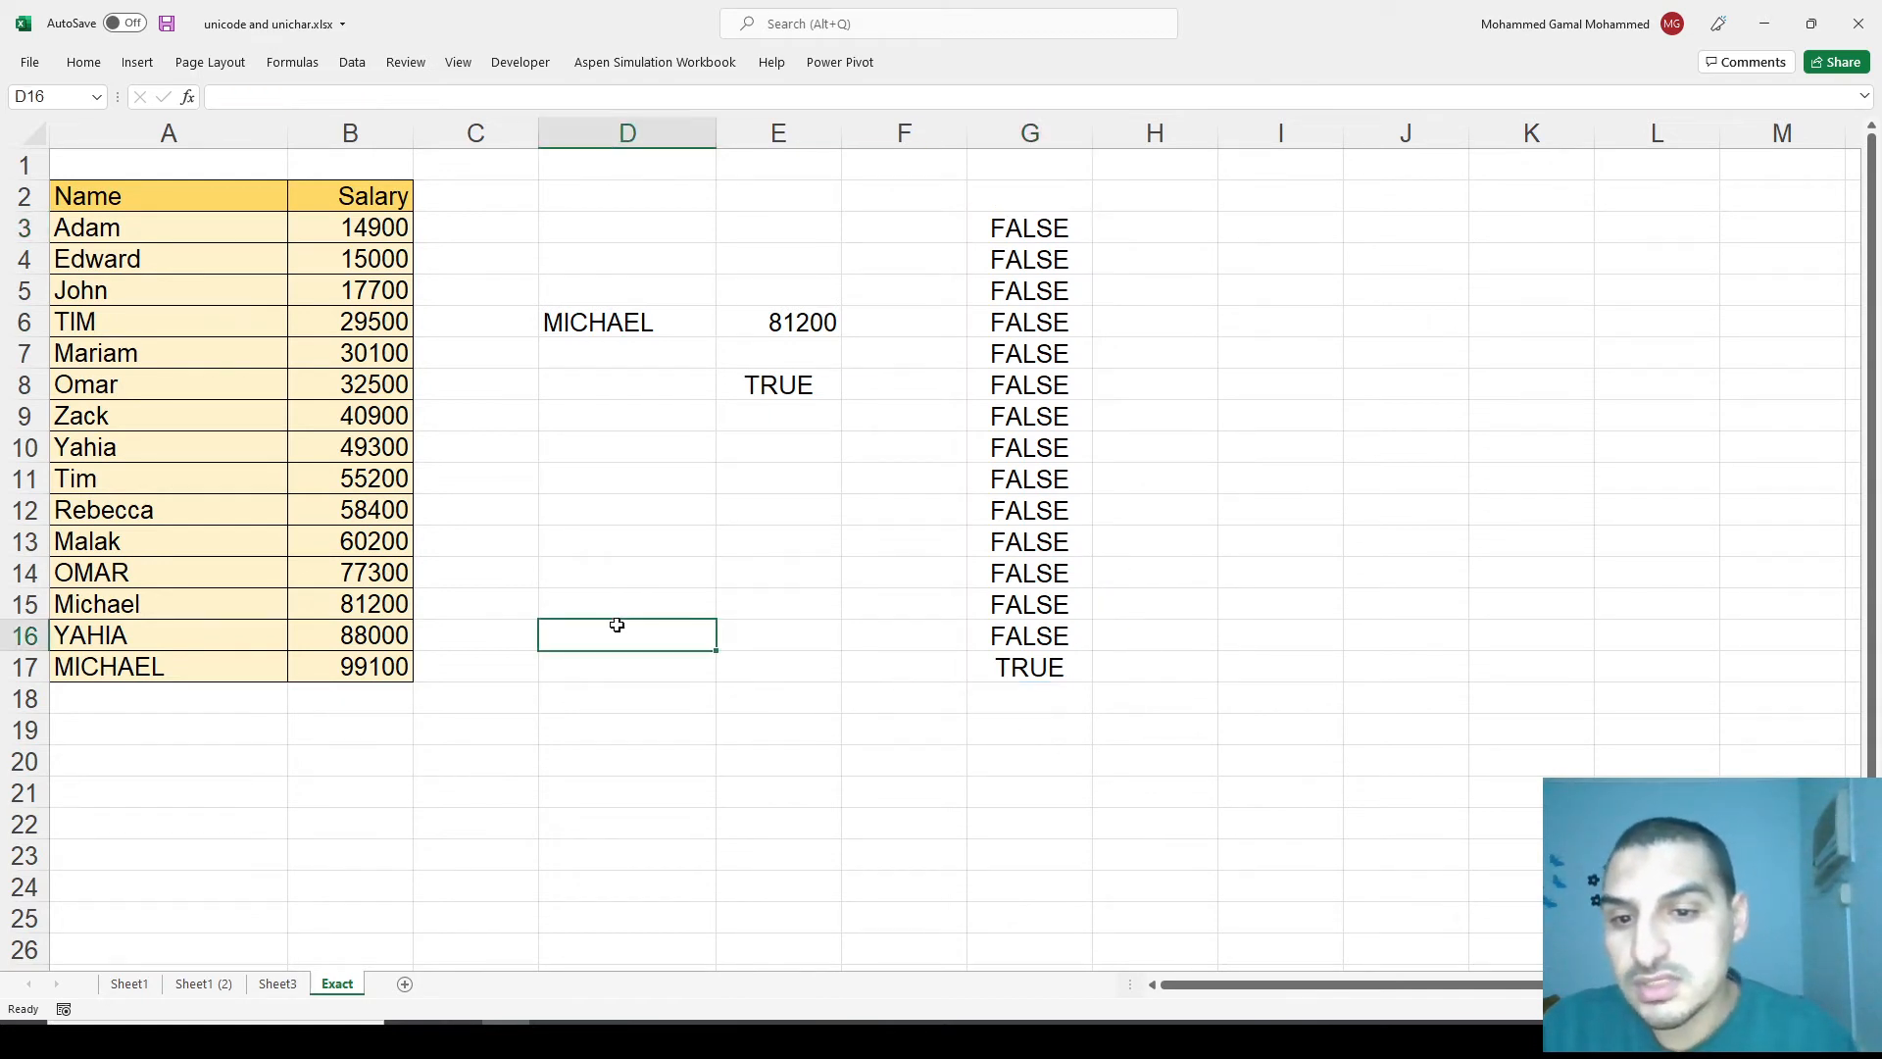
click(631, 665)
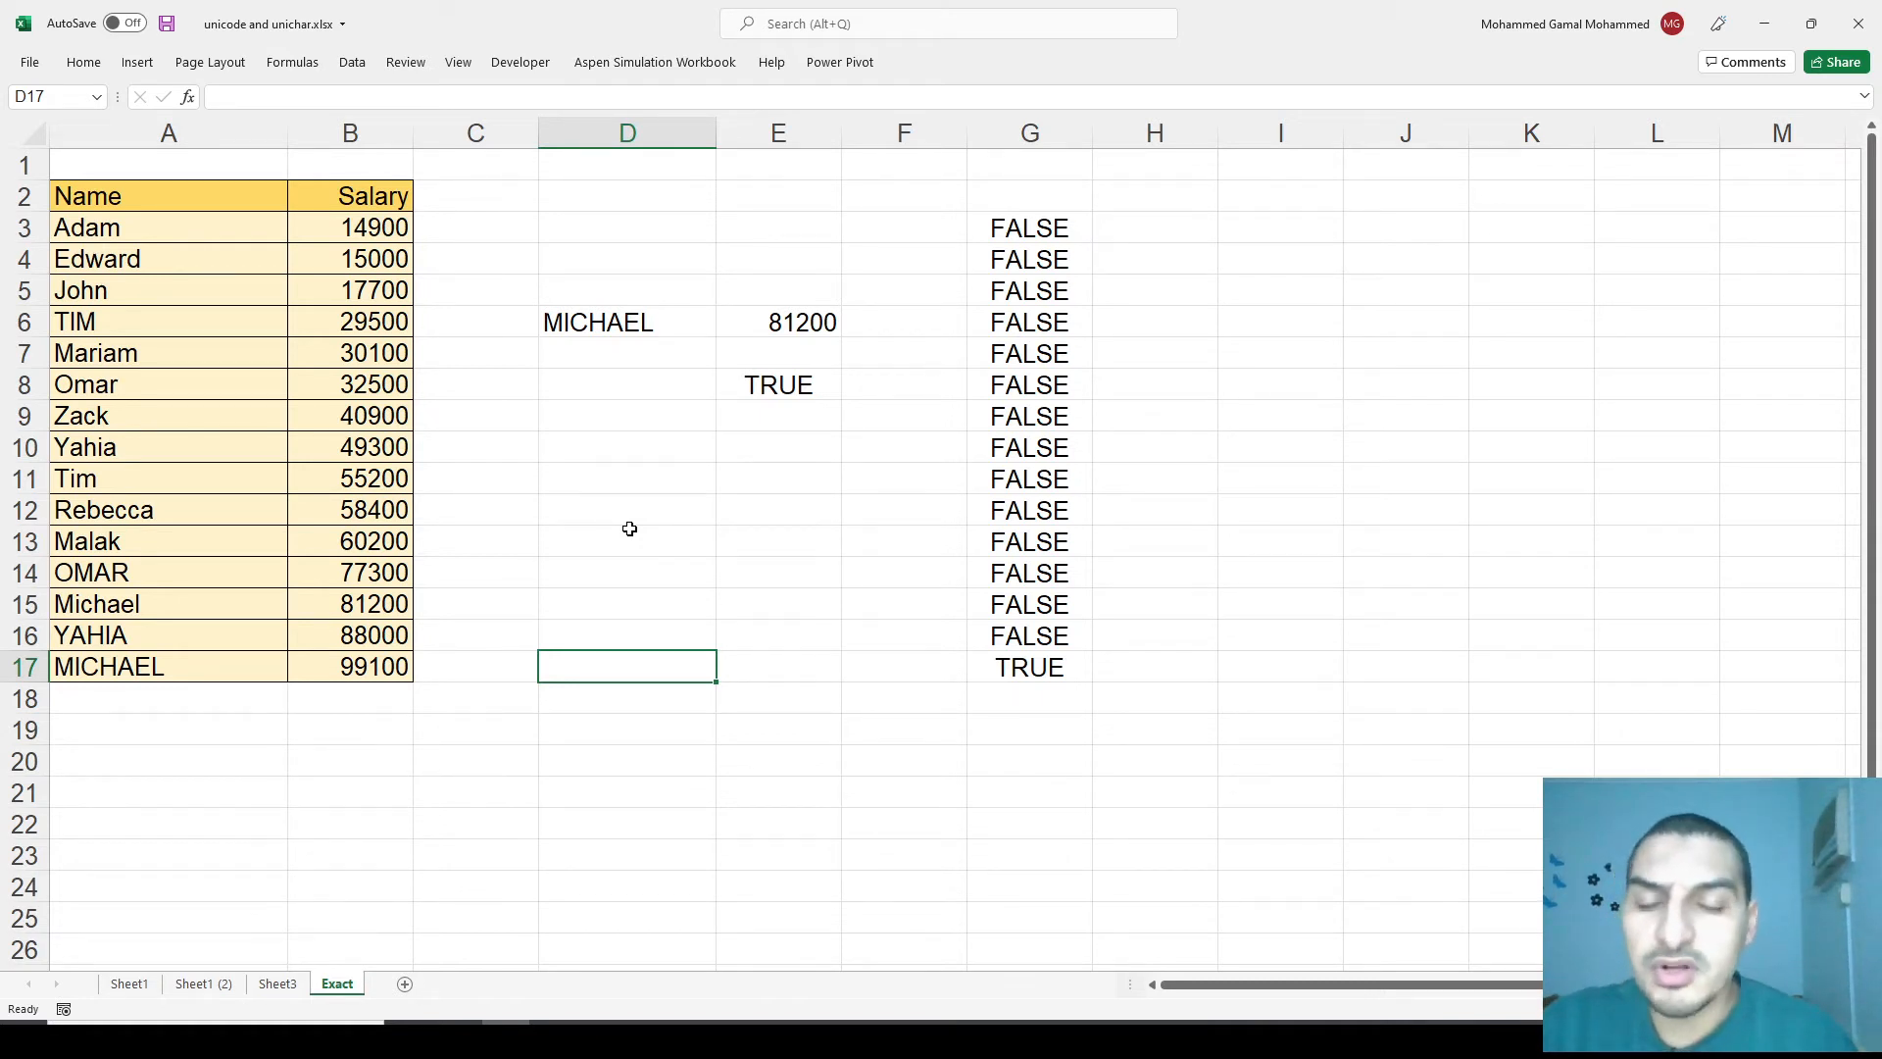
Find the position of the D6 name in the name list with =MATCH(D6,A3:A17,0) in D11.
key(Up)
key(Up)
key(Up)
key(Up)
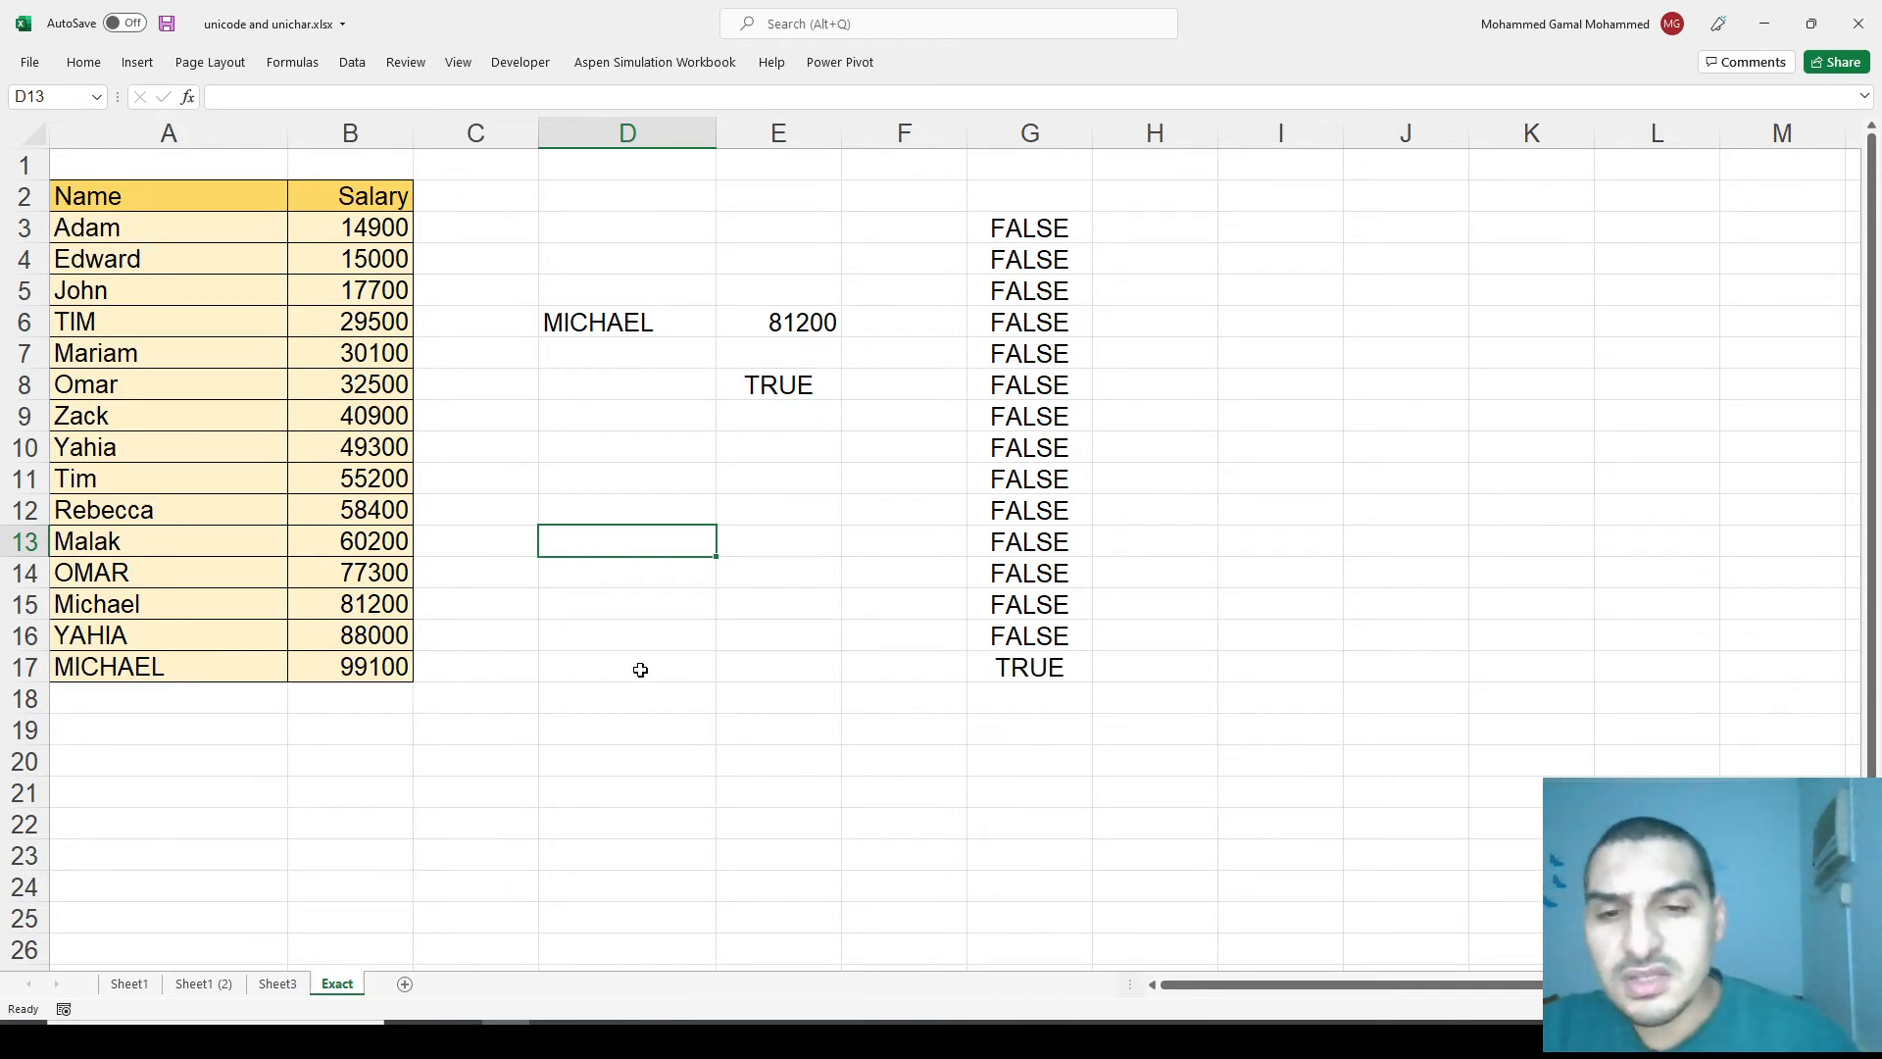
key(Up)
key(Up)
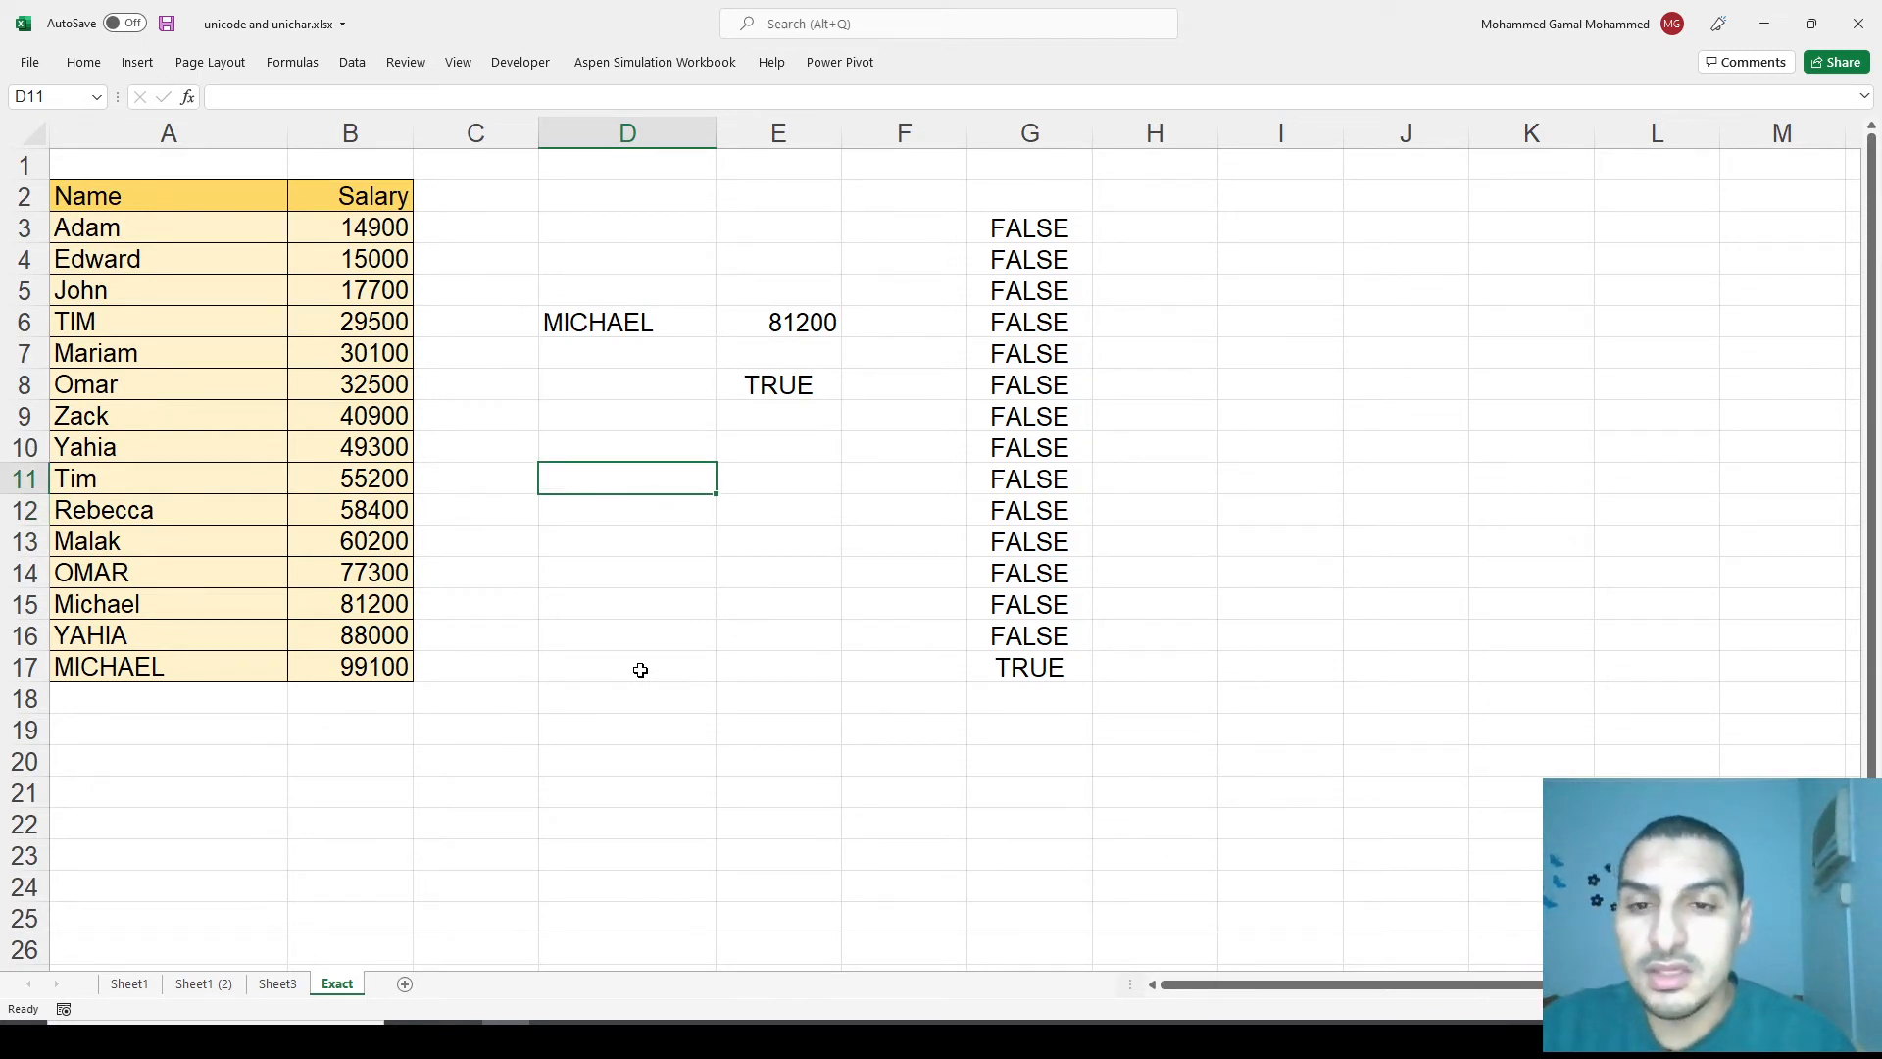
text(=)
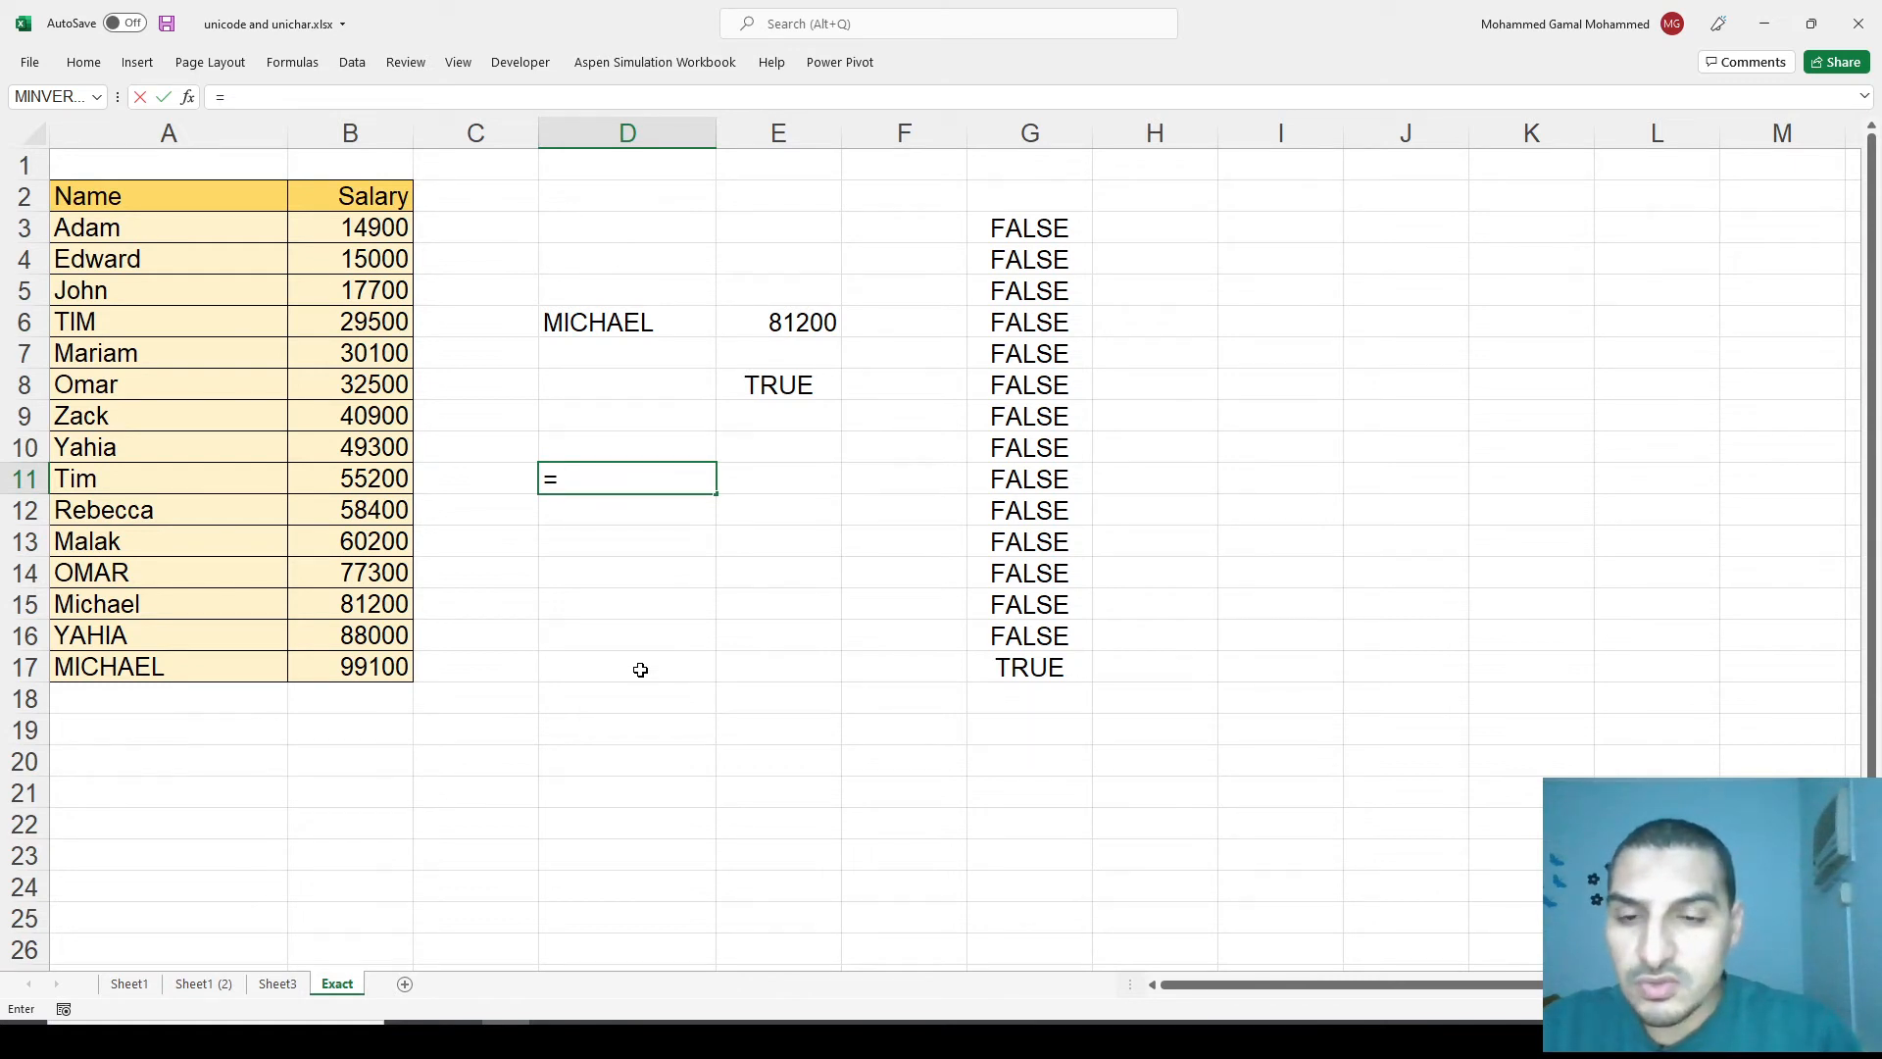
text(m)
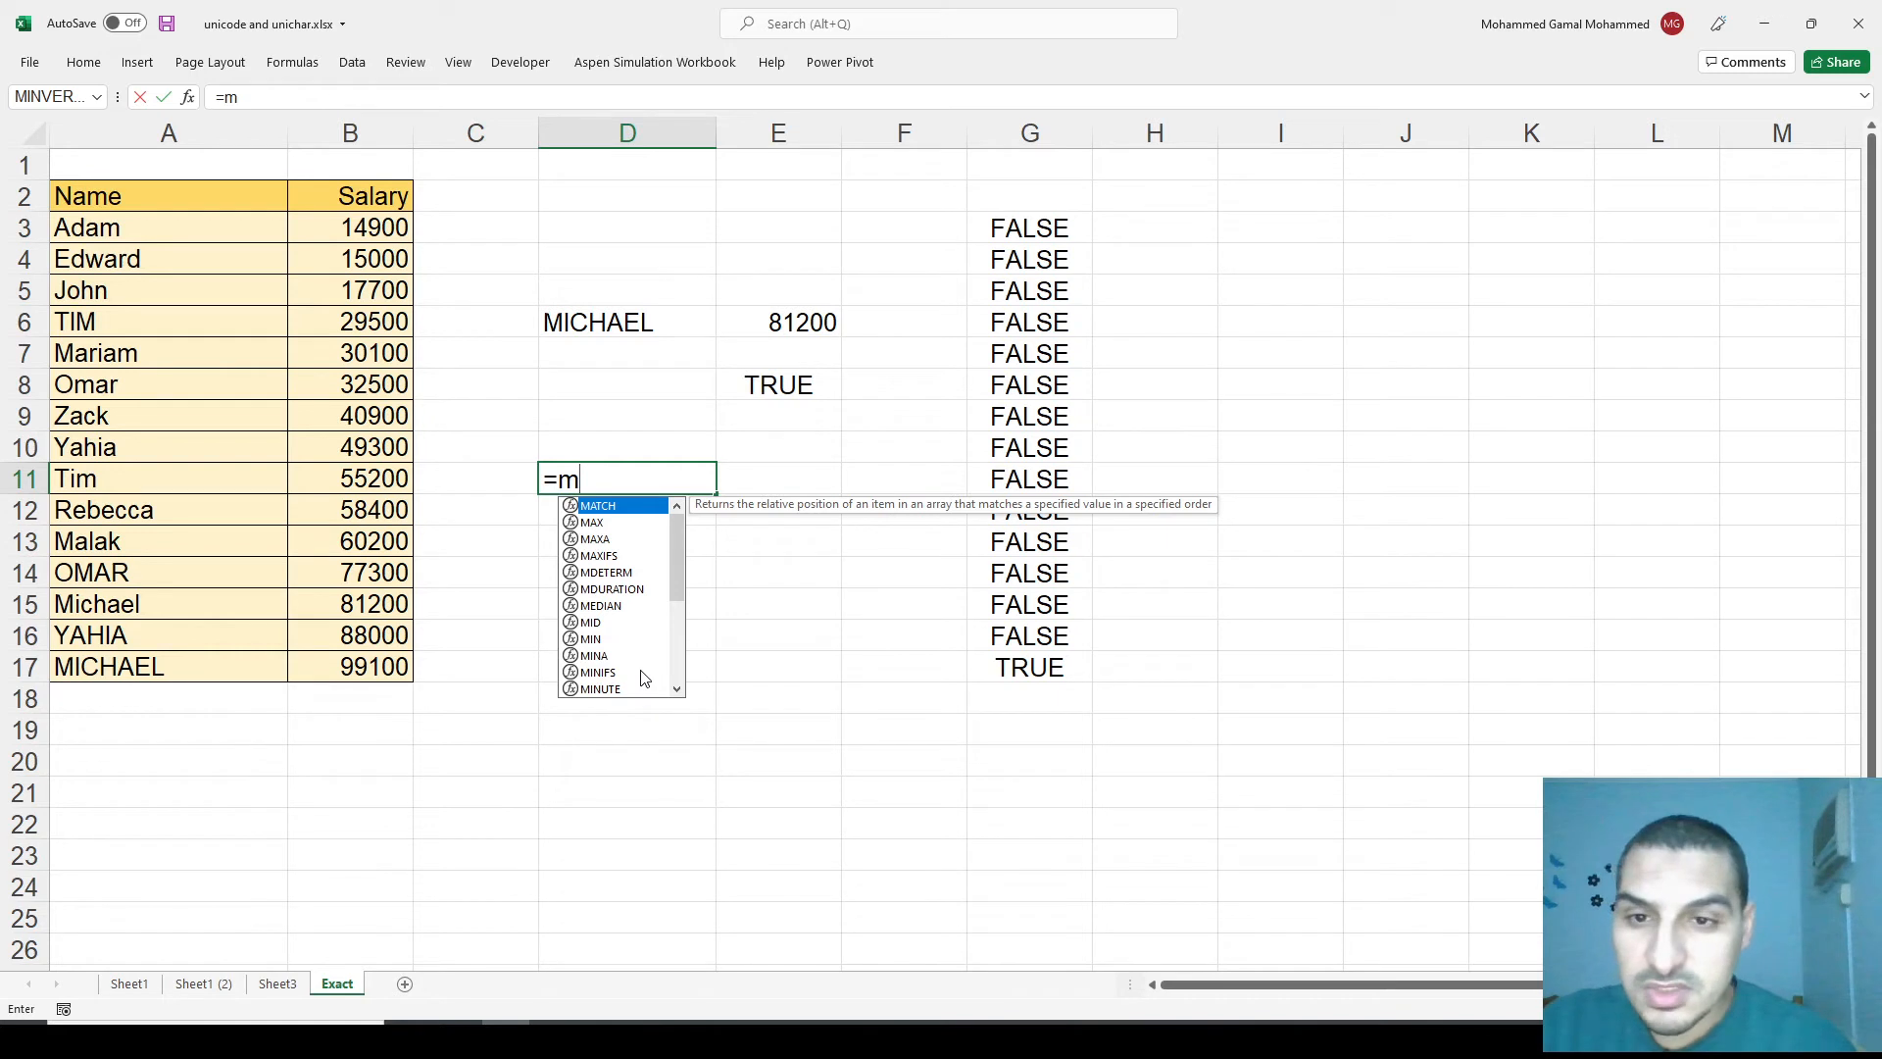
key(Tab)
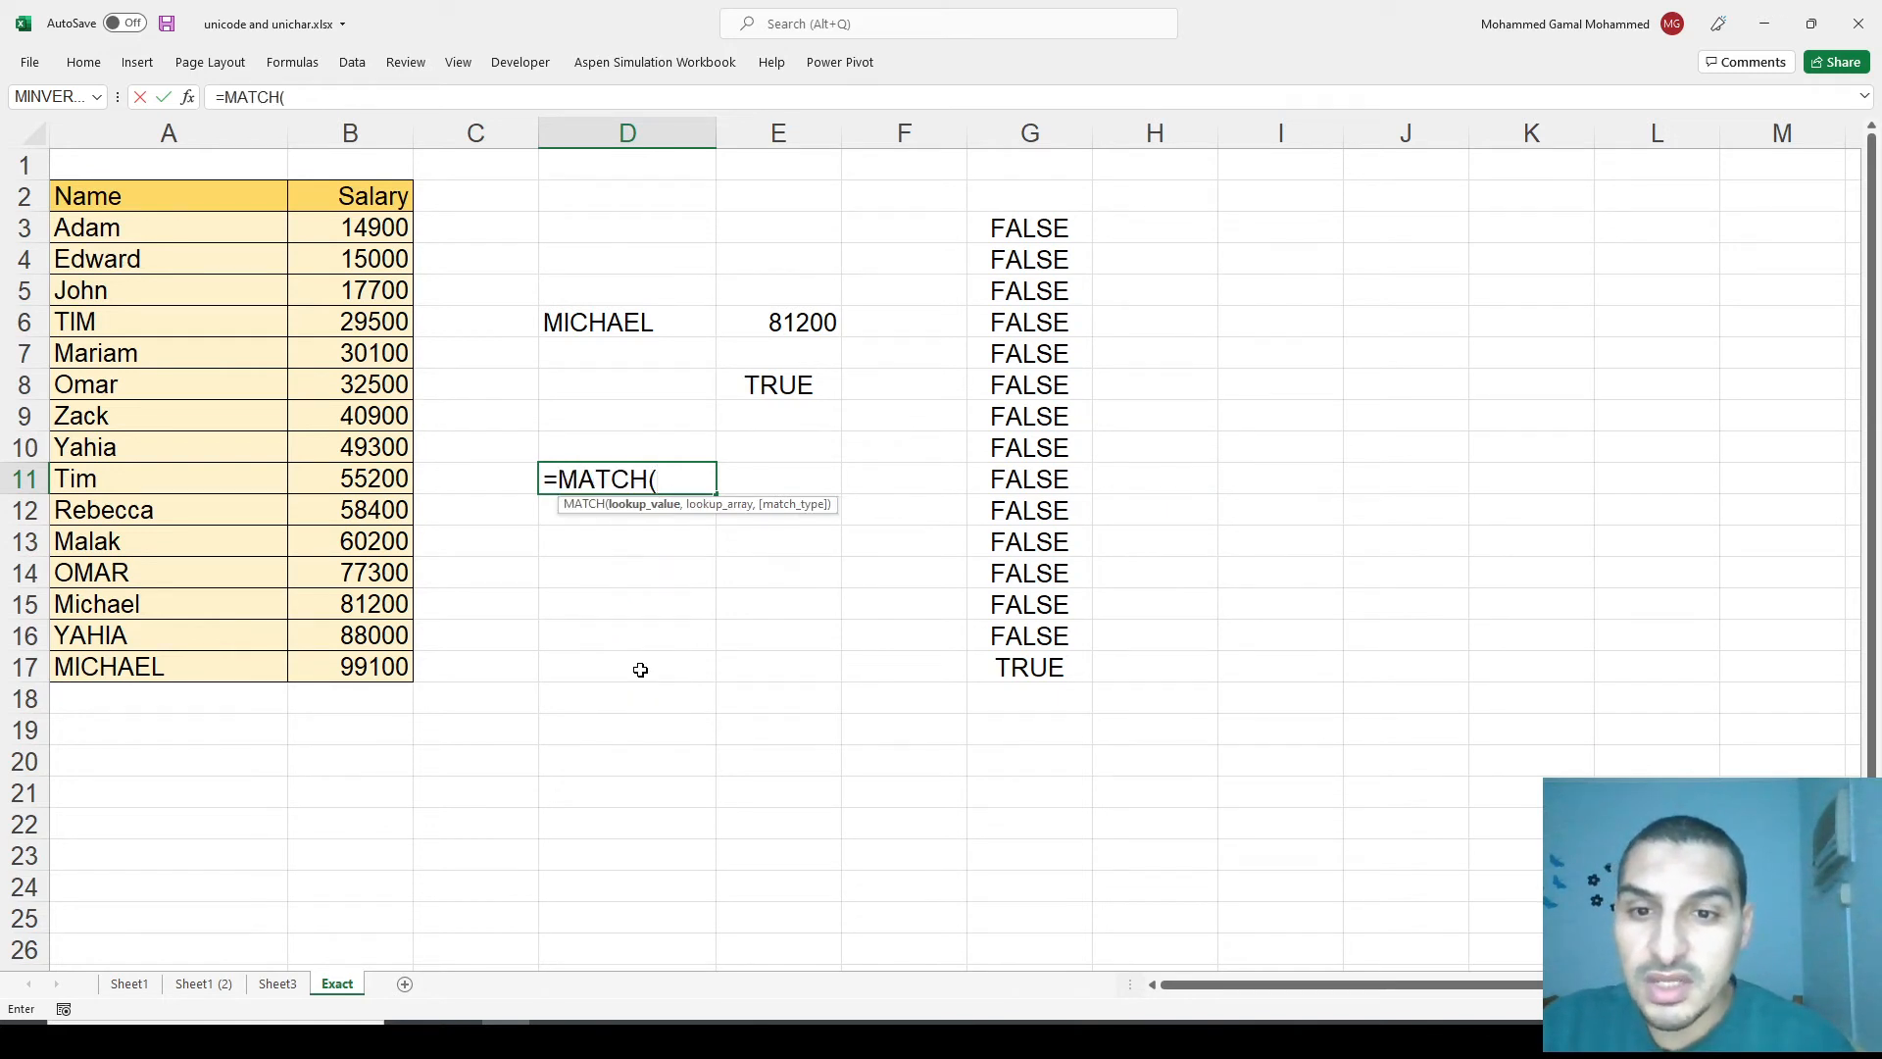
click(599, 313)
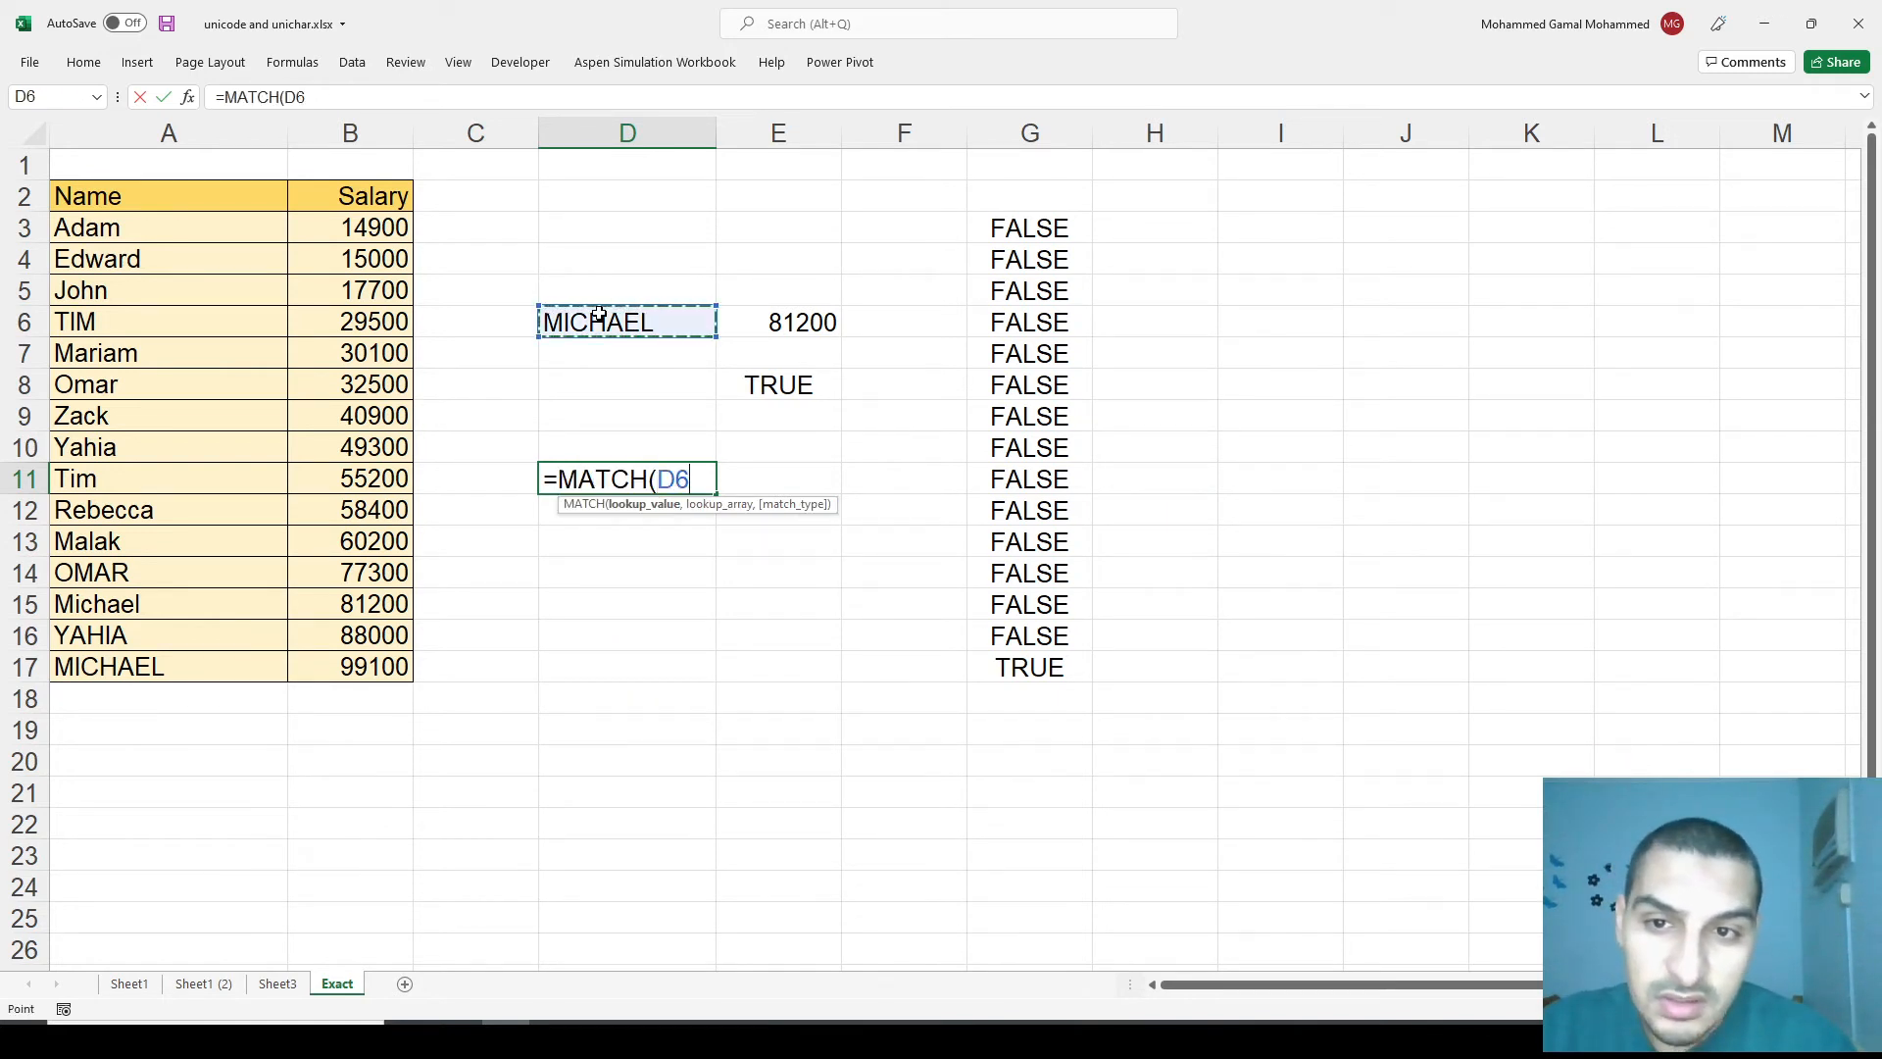
text(,)
key(Left)
key(Left)
key(Left)
key(Up)
key(Up)
key(Up)
key(Up)
key(Up)
key(Up)
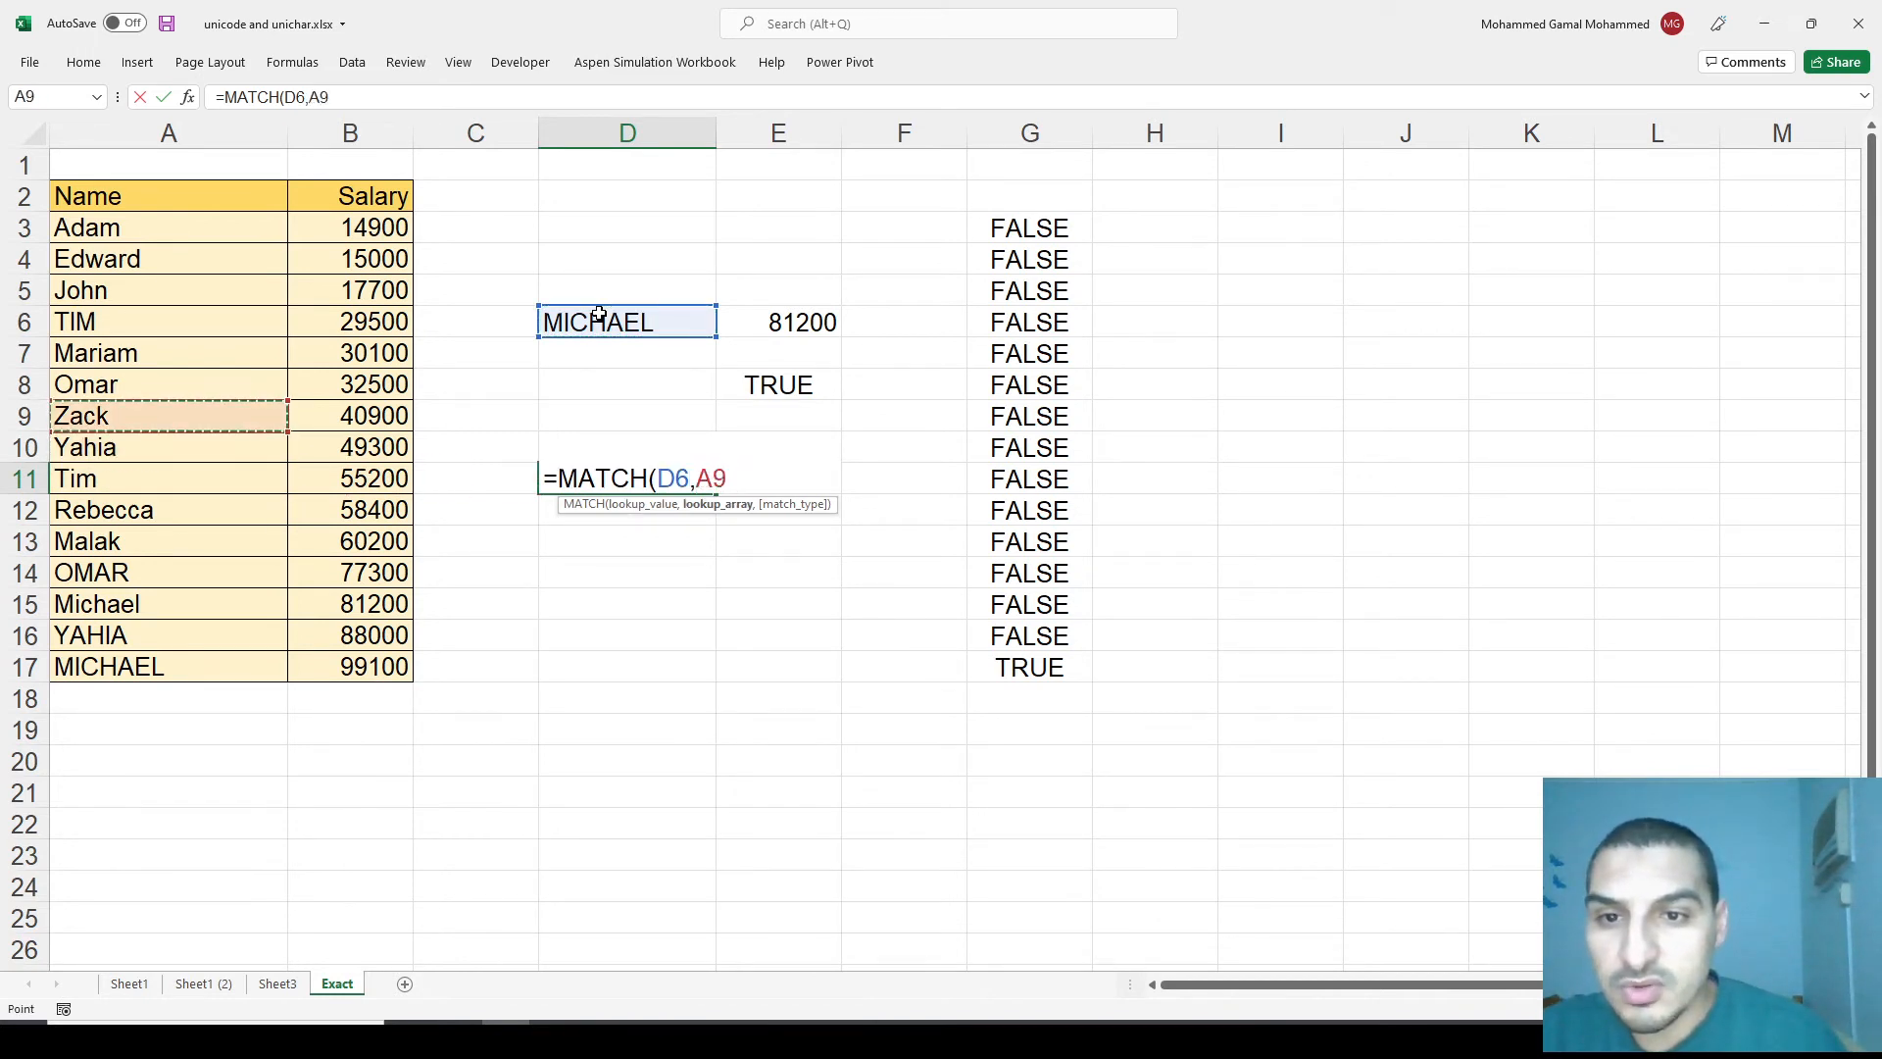
key(Up)
key(Up)
key(ctrl+shift+Down)
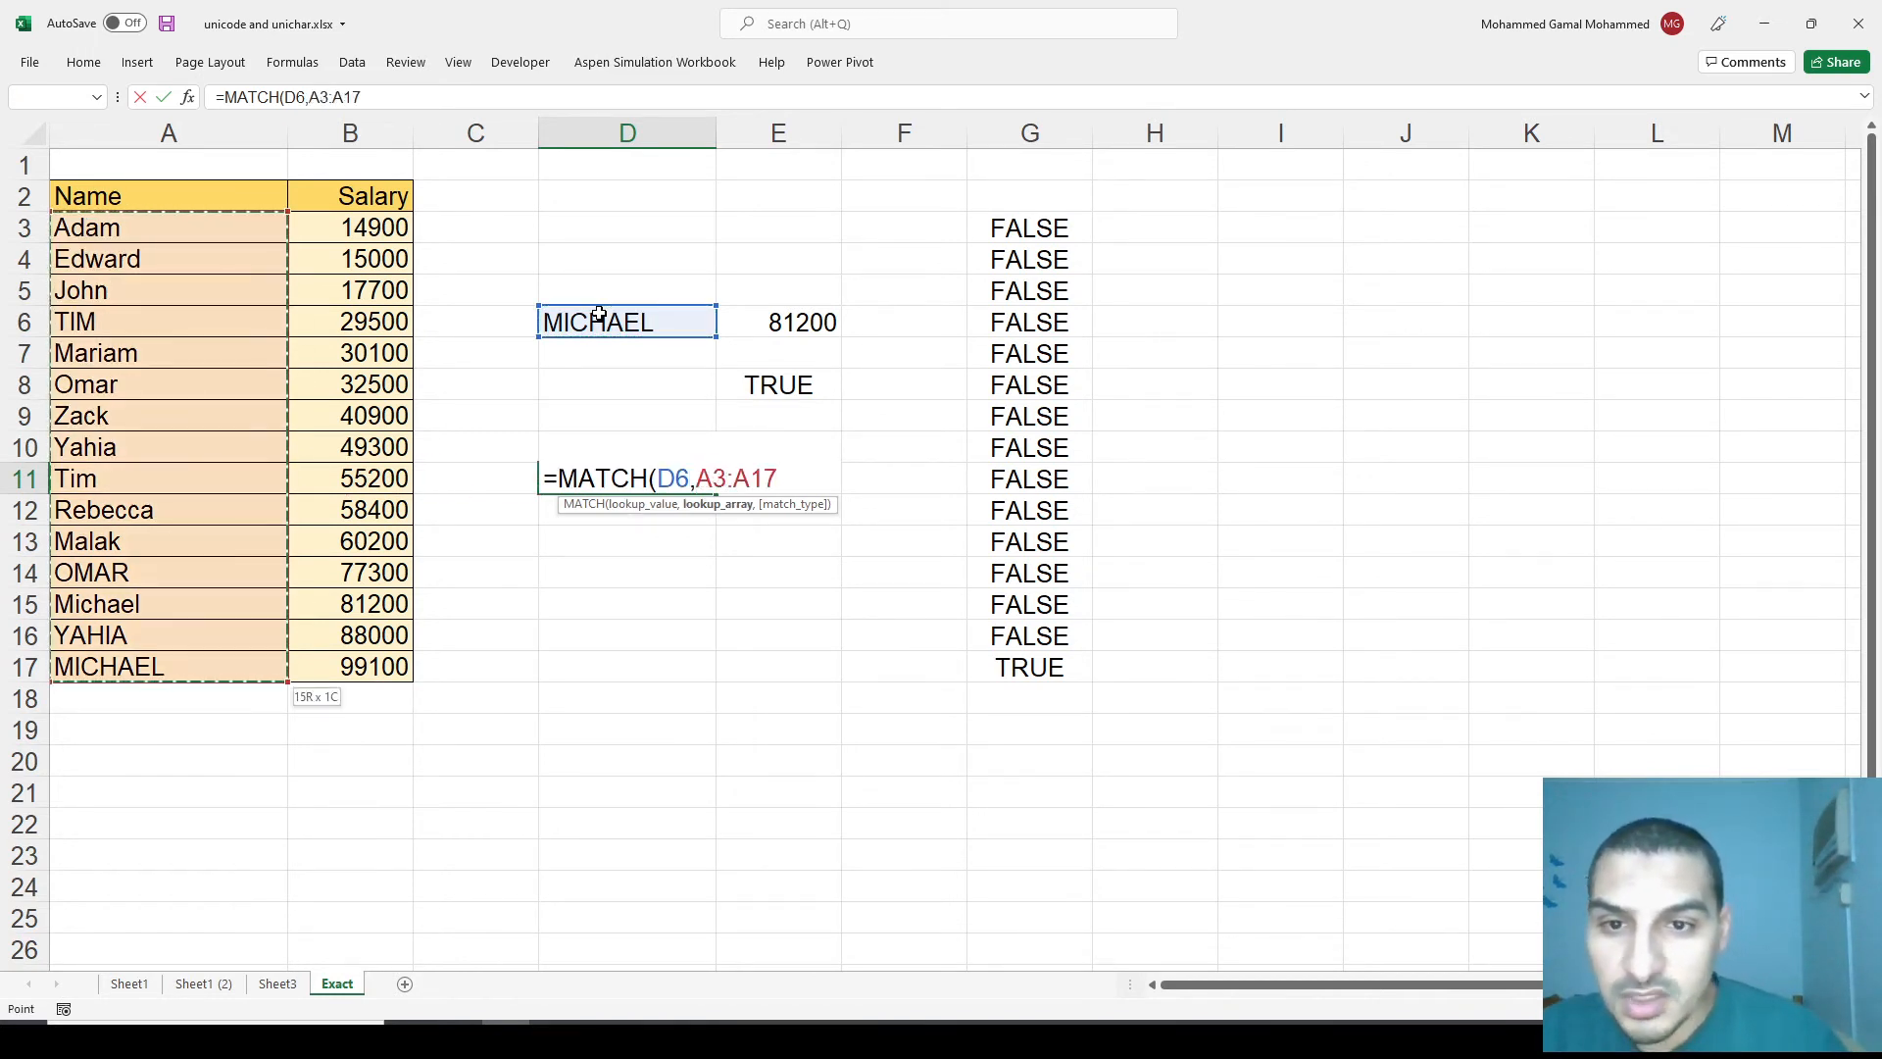
text(,0))
key(Return)
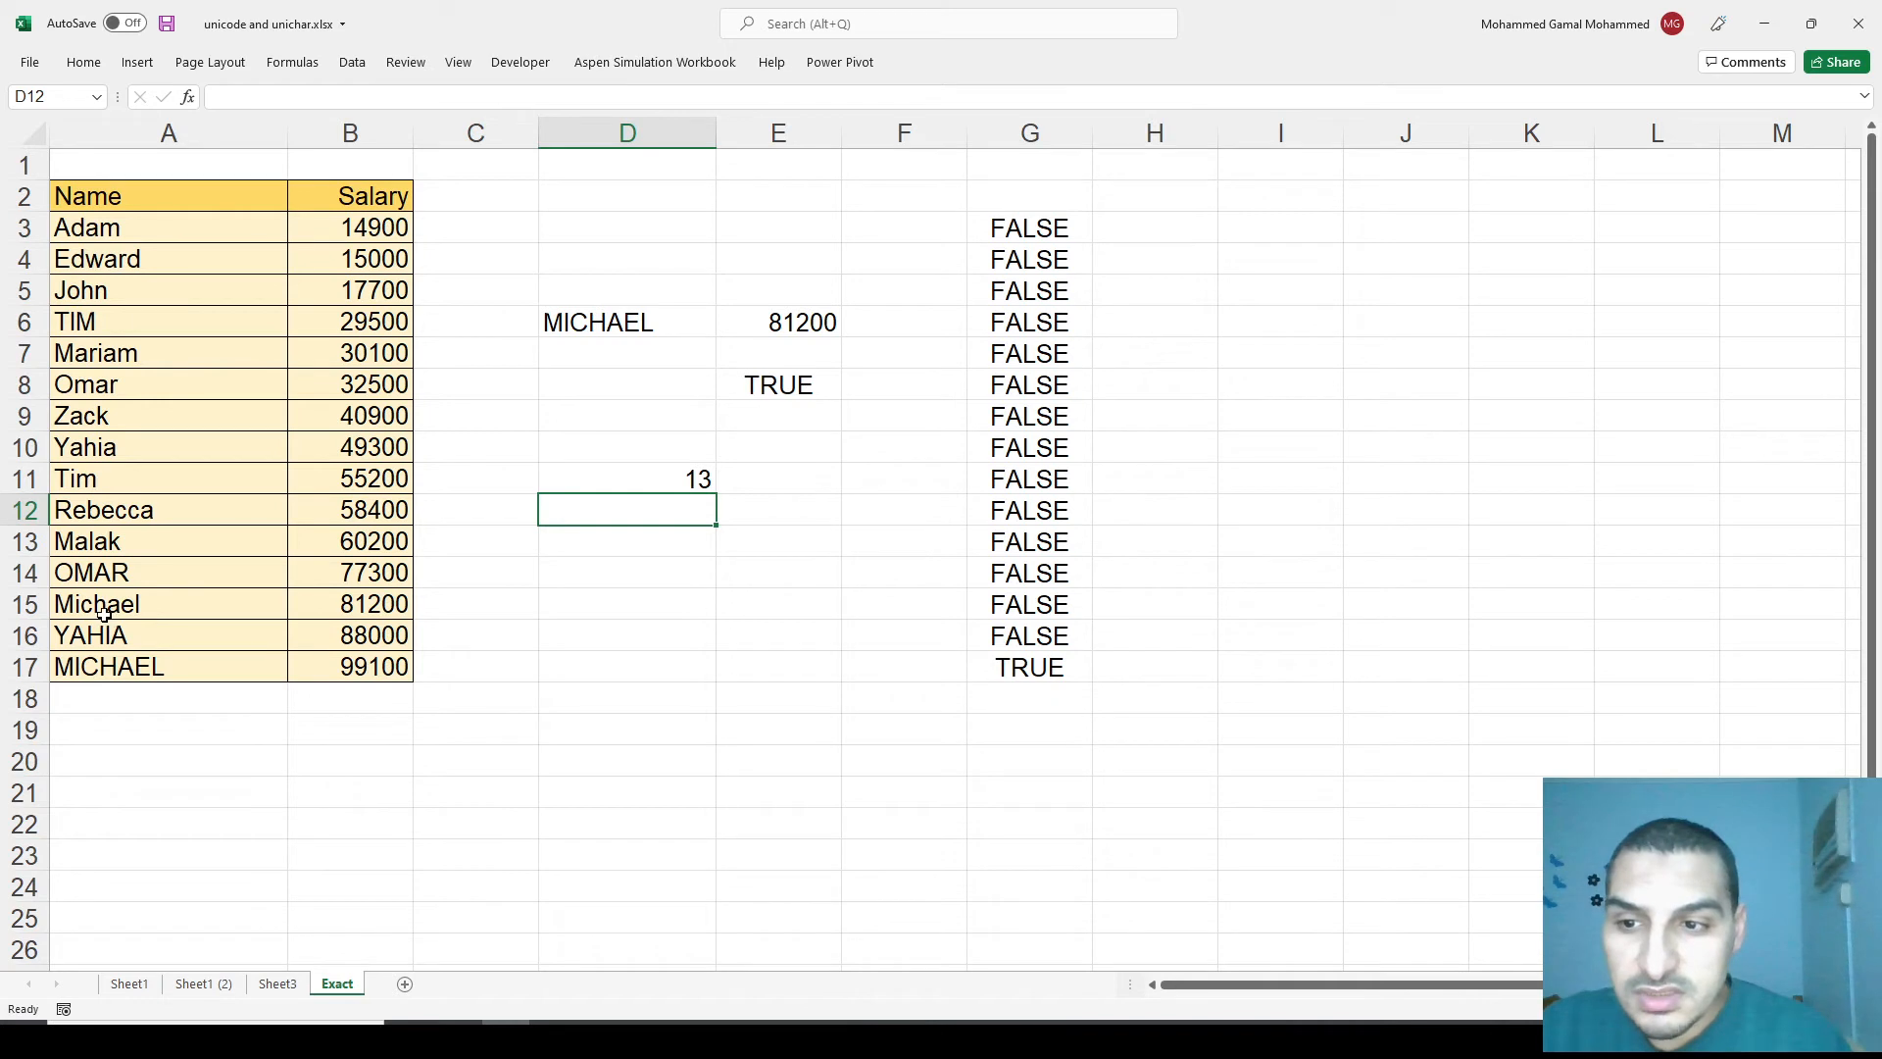
Change the lookup value of the MATCH formula in D11 from D6 to TRUE.
key(Up)
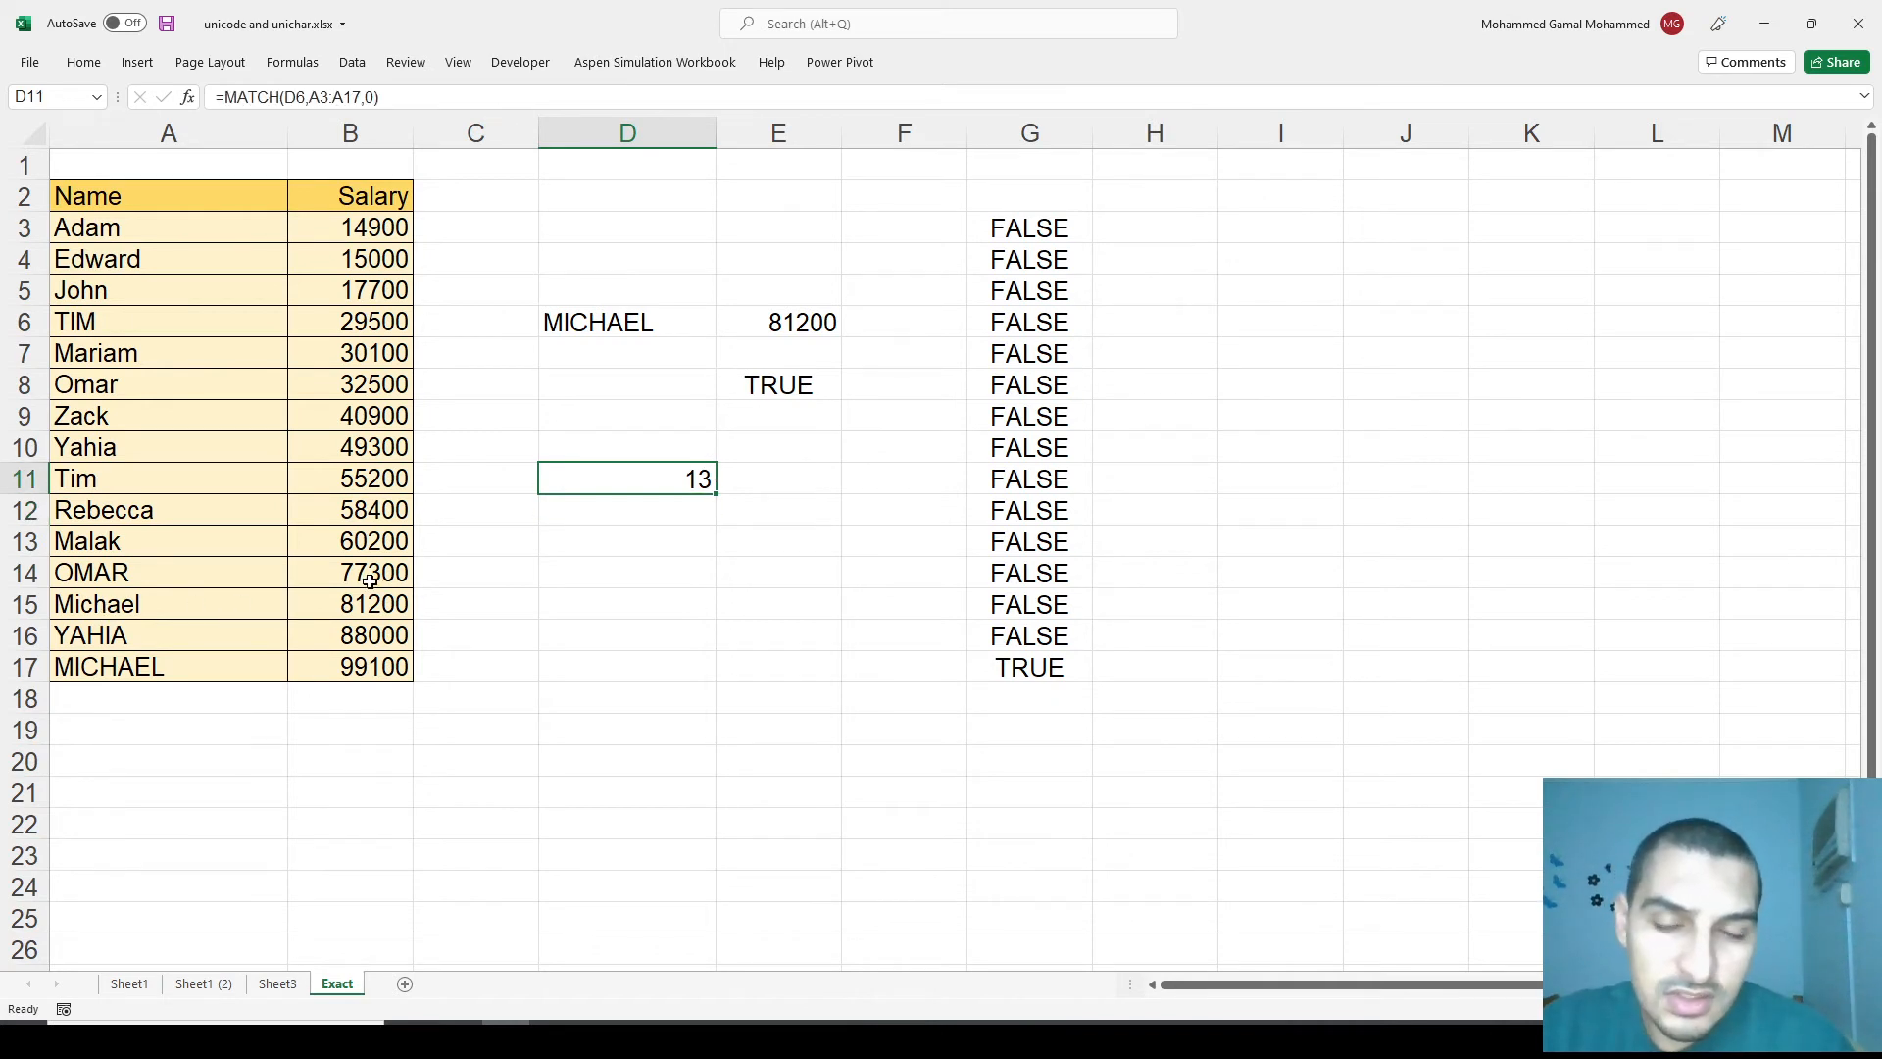
key(F2)
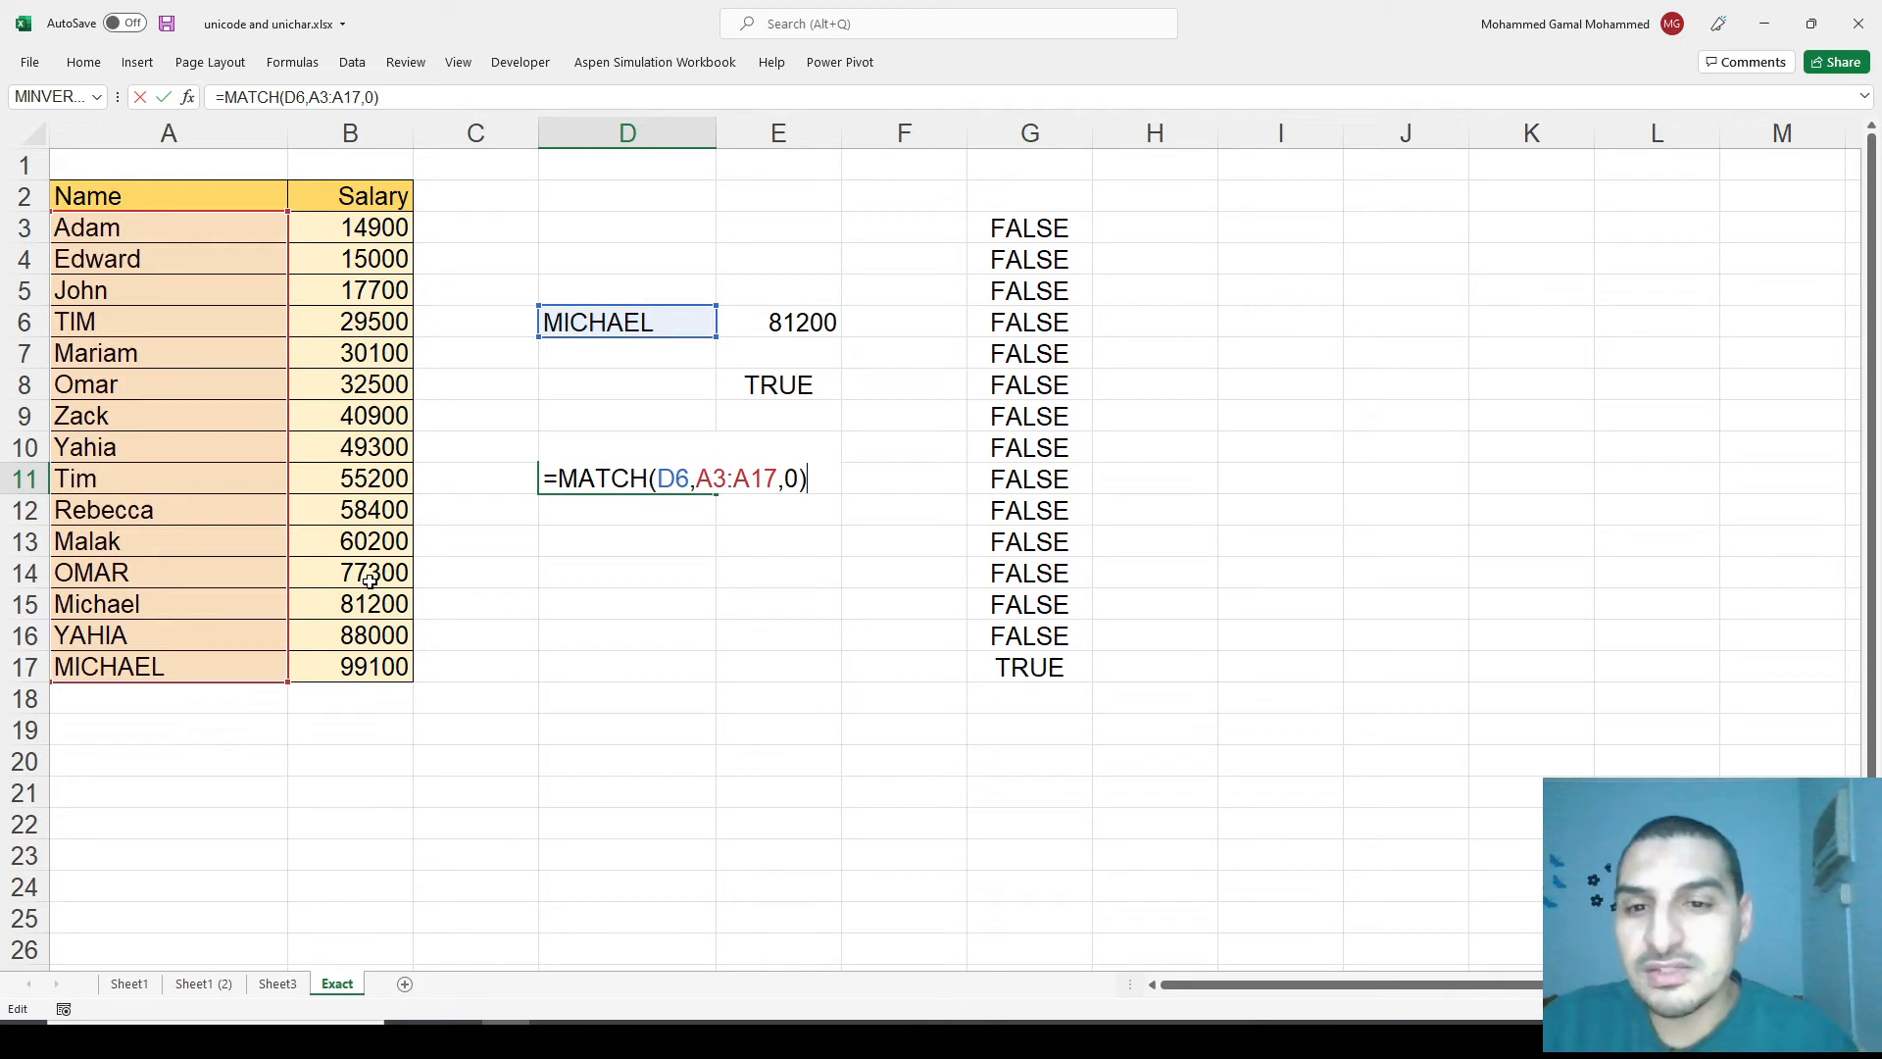
key(Left)
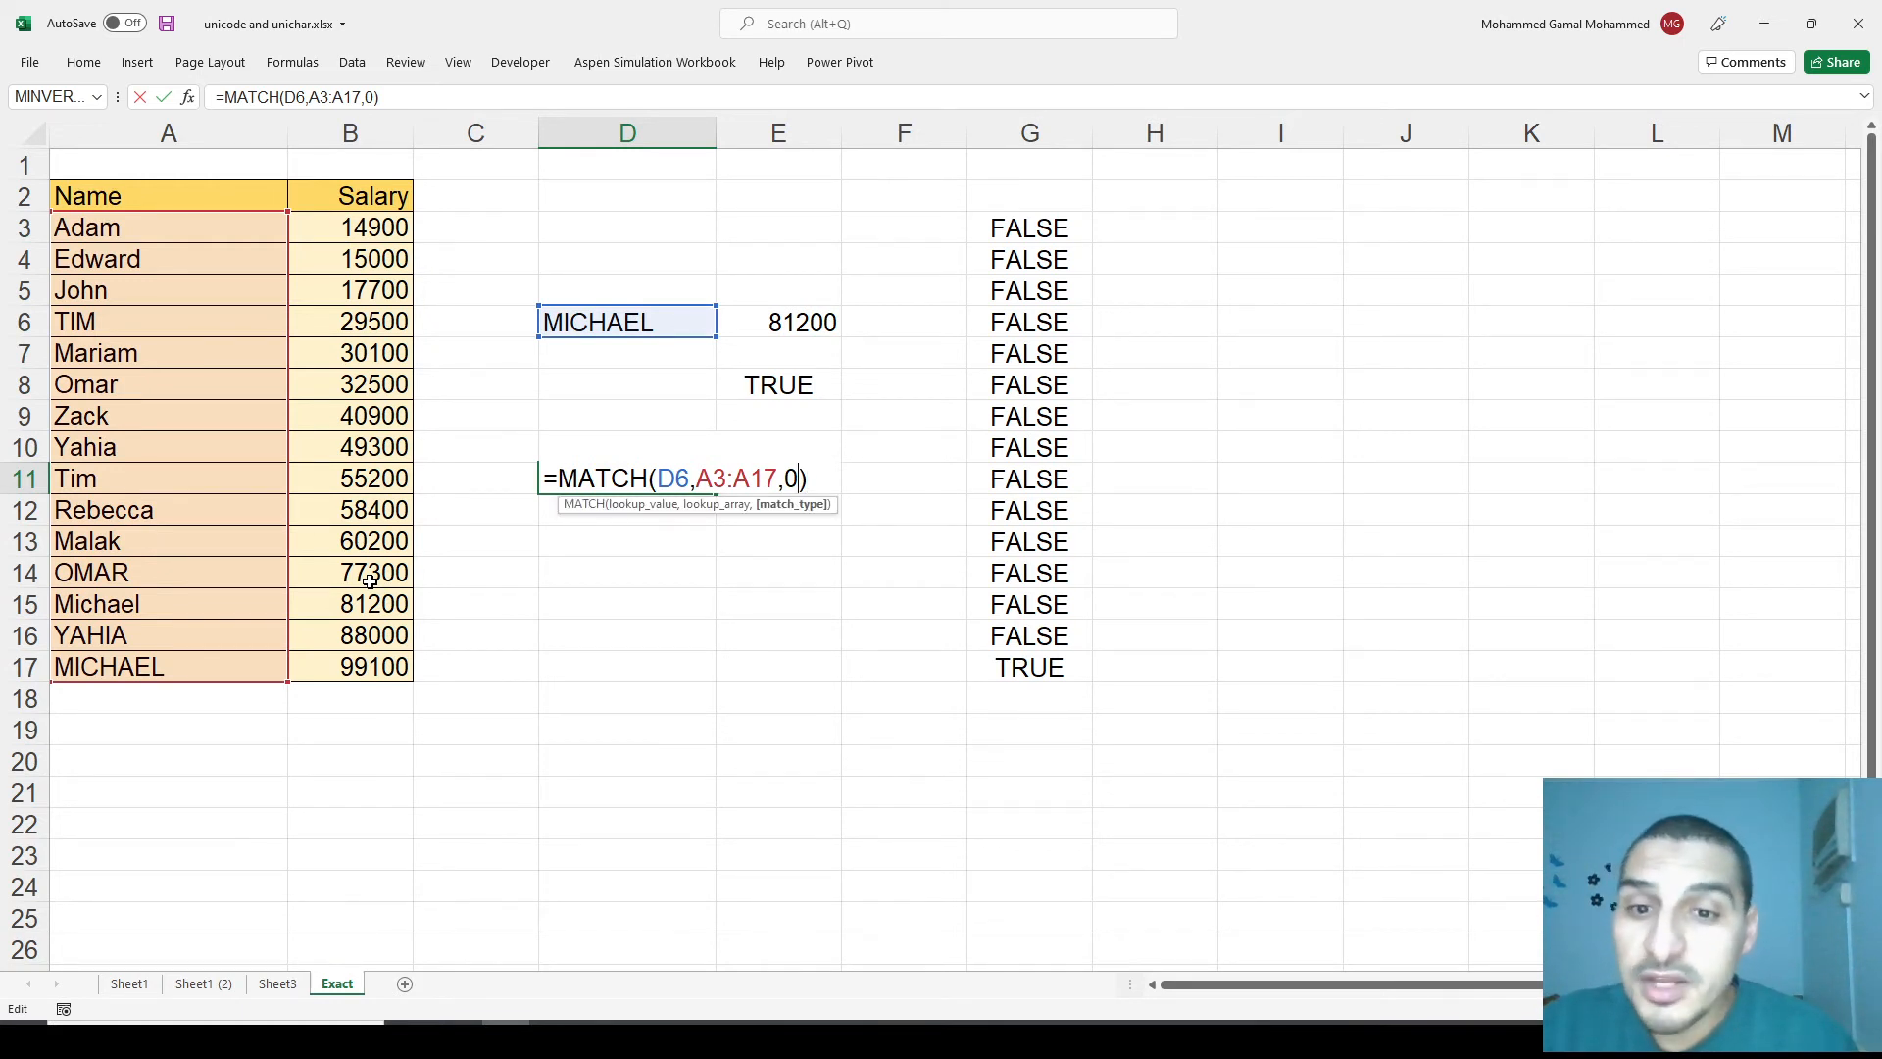
key(Left)
key(Left)
key(Left)
key(Left)
key(shift+Left)
key(shift+Left)
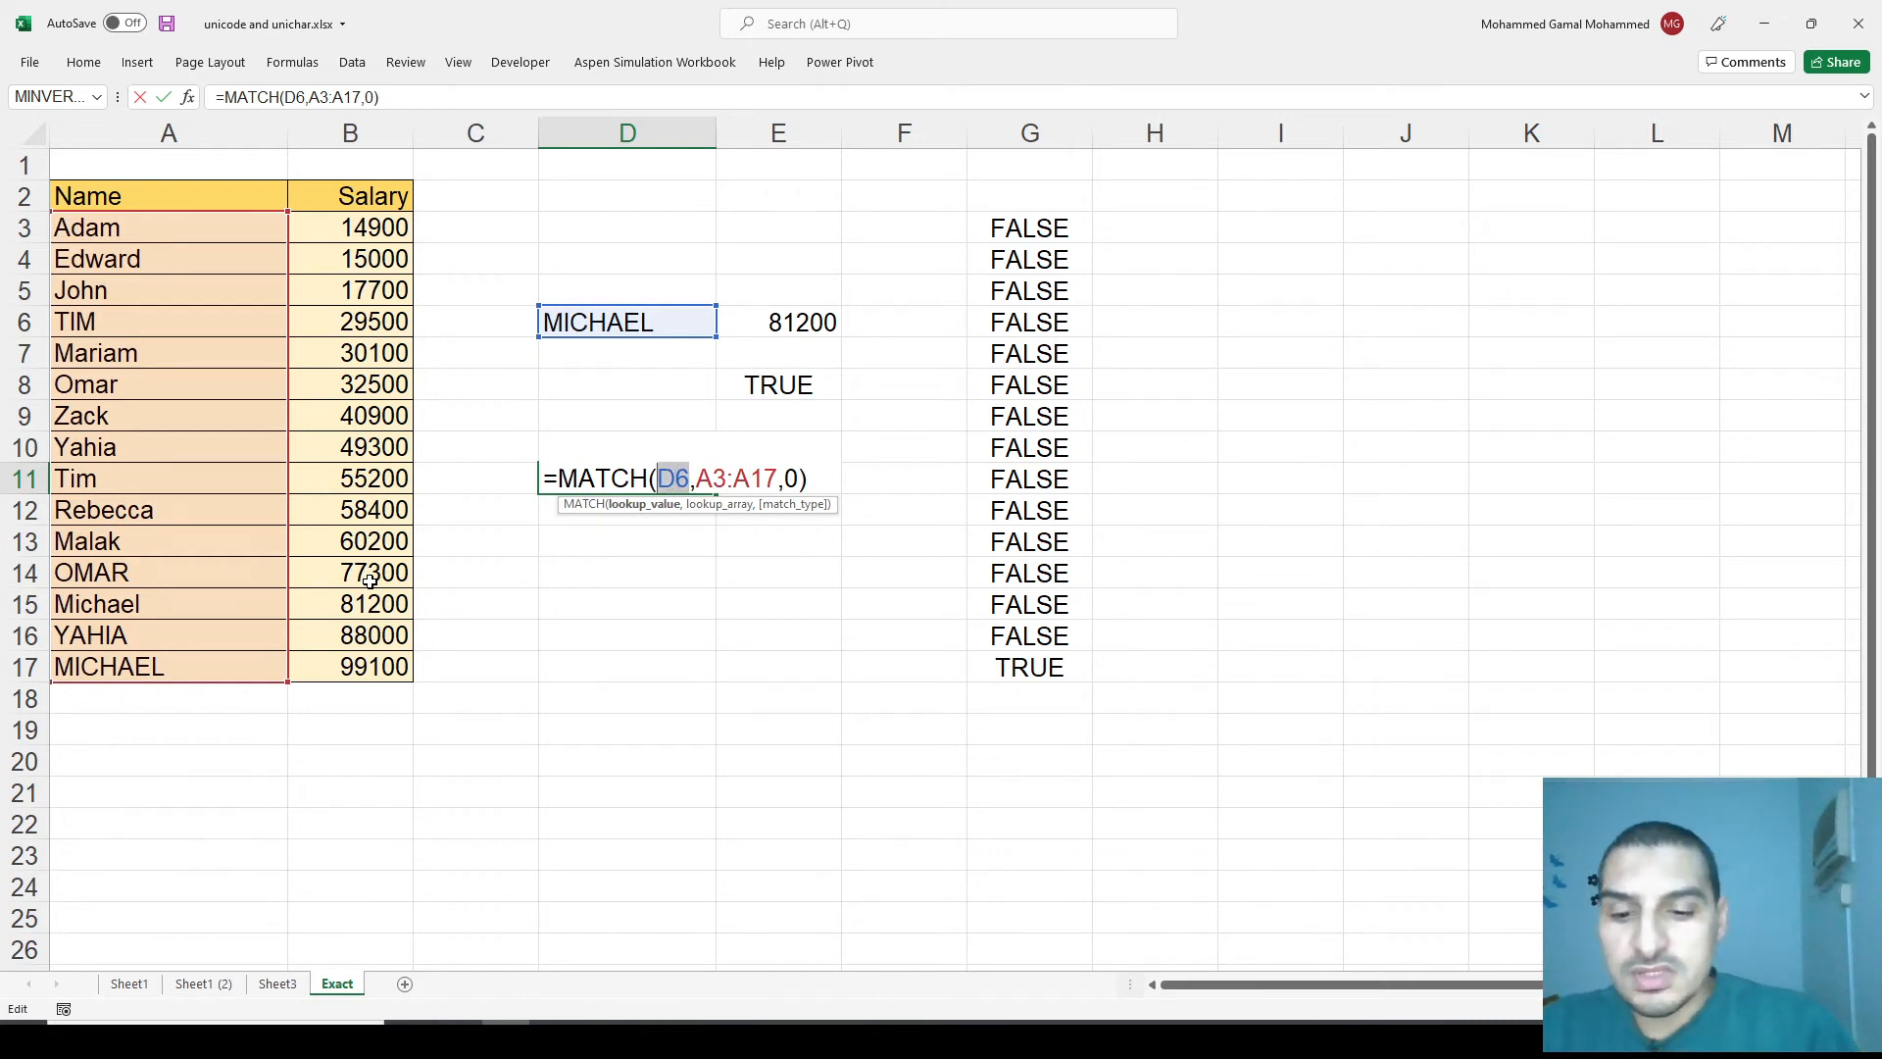
text(TRUE)
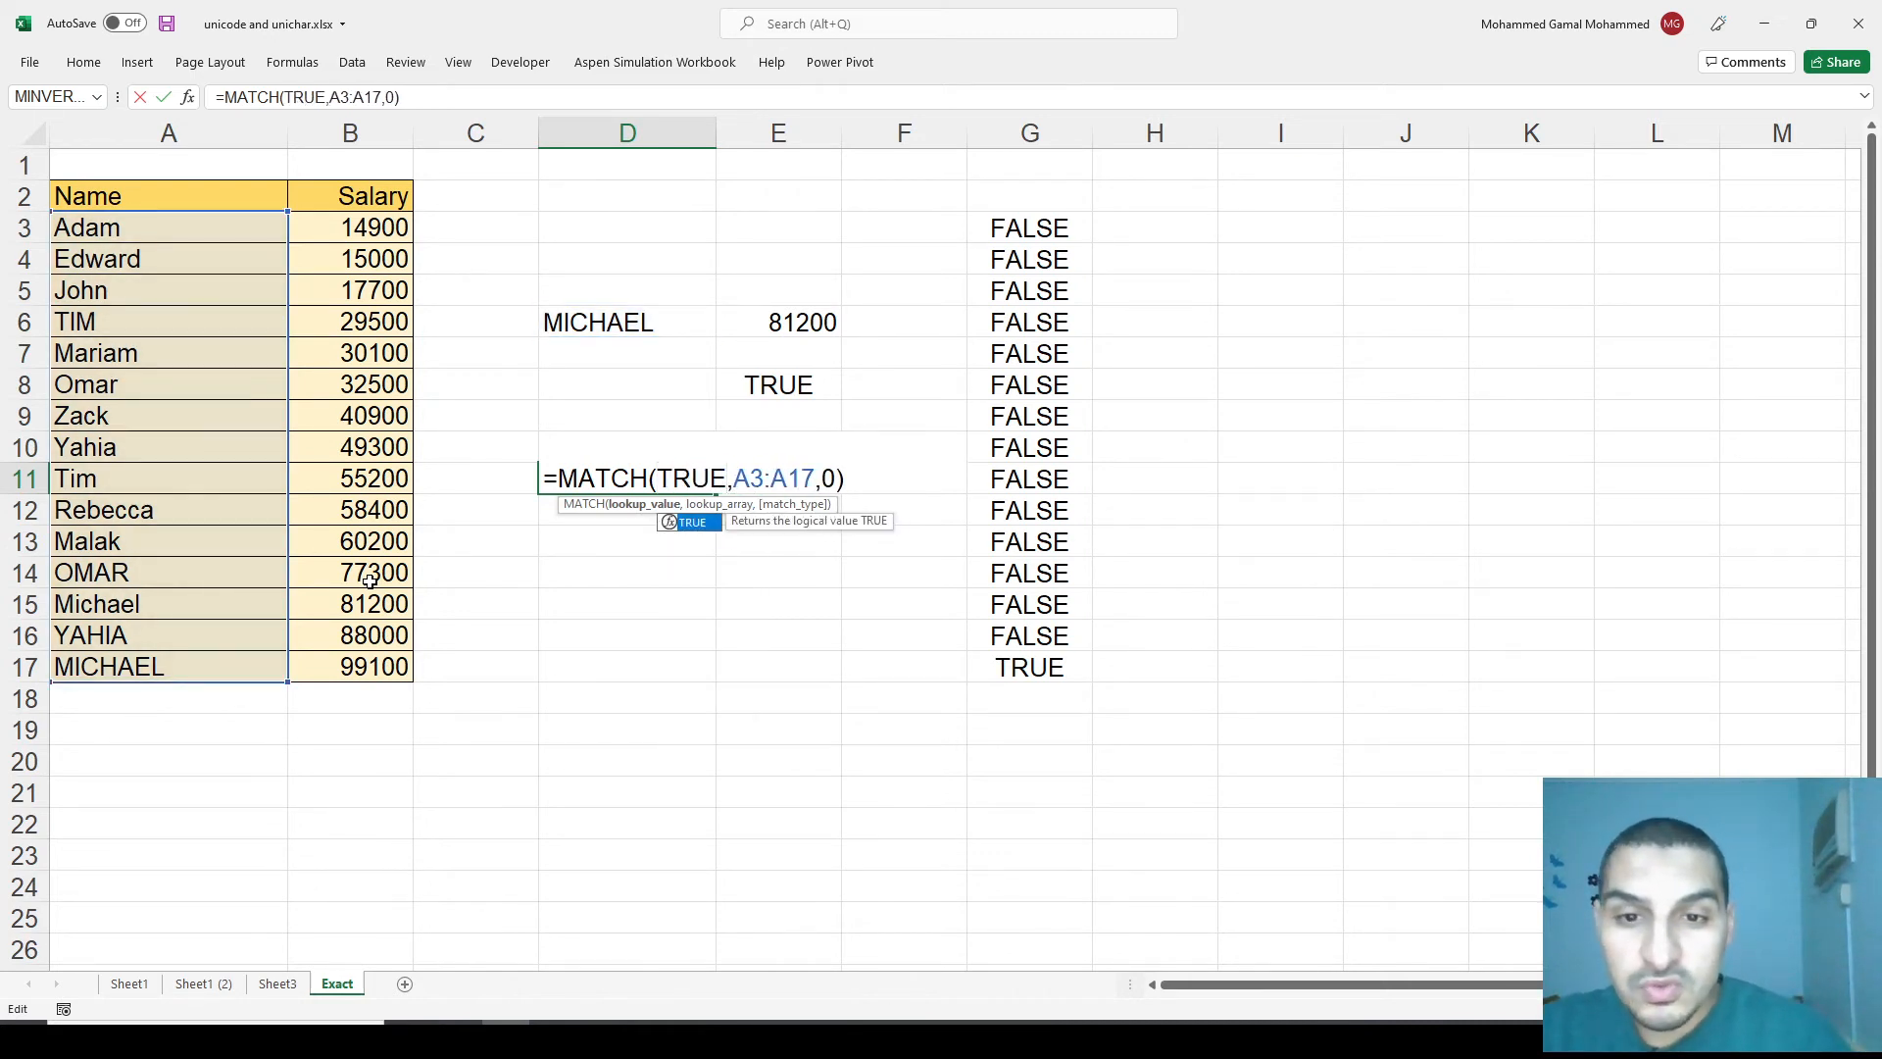
Replace the lookup array of the MATCH formula in D11 with the spilled EXACT results, G3#.
key(Right)
key(shift+Right)
key(shift+Right)
key(shift+Right)
key(shift+Right)
key(shift+Right)
key(shift+Right)
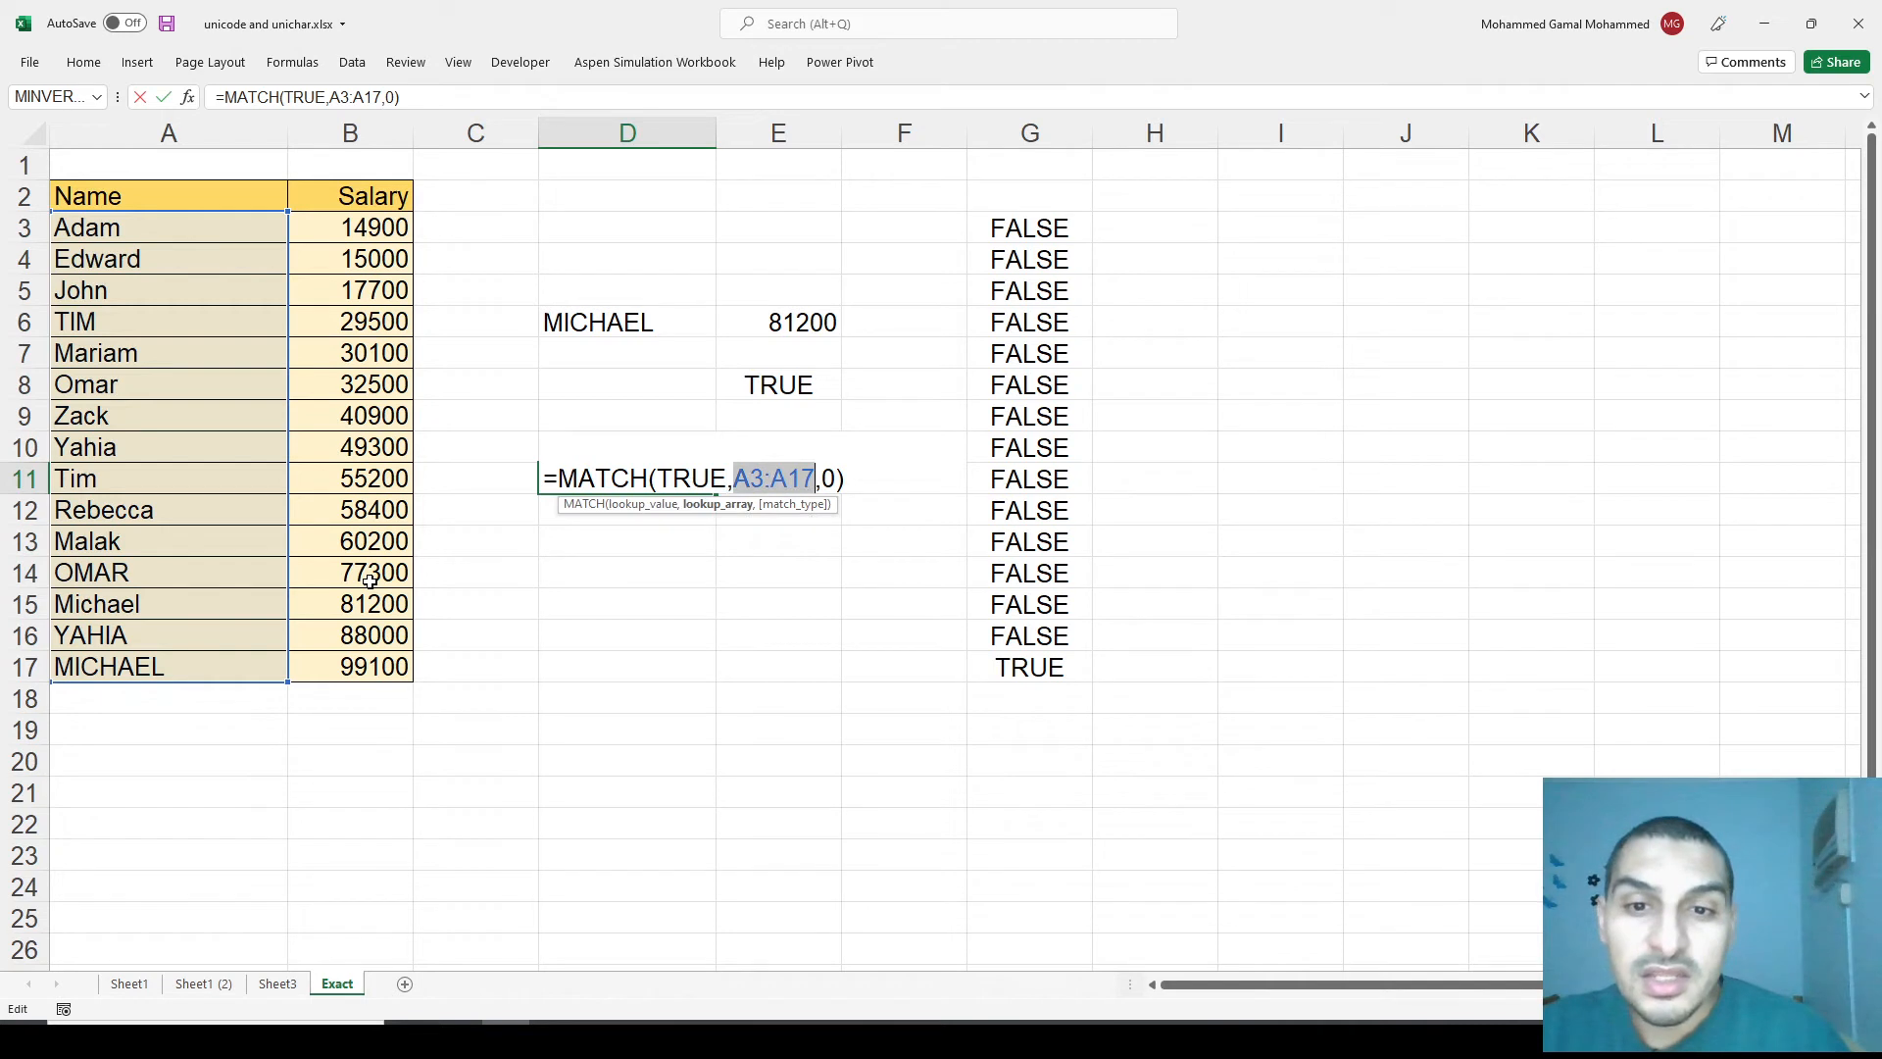
drag(1031, 229, 1006, 666)
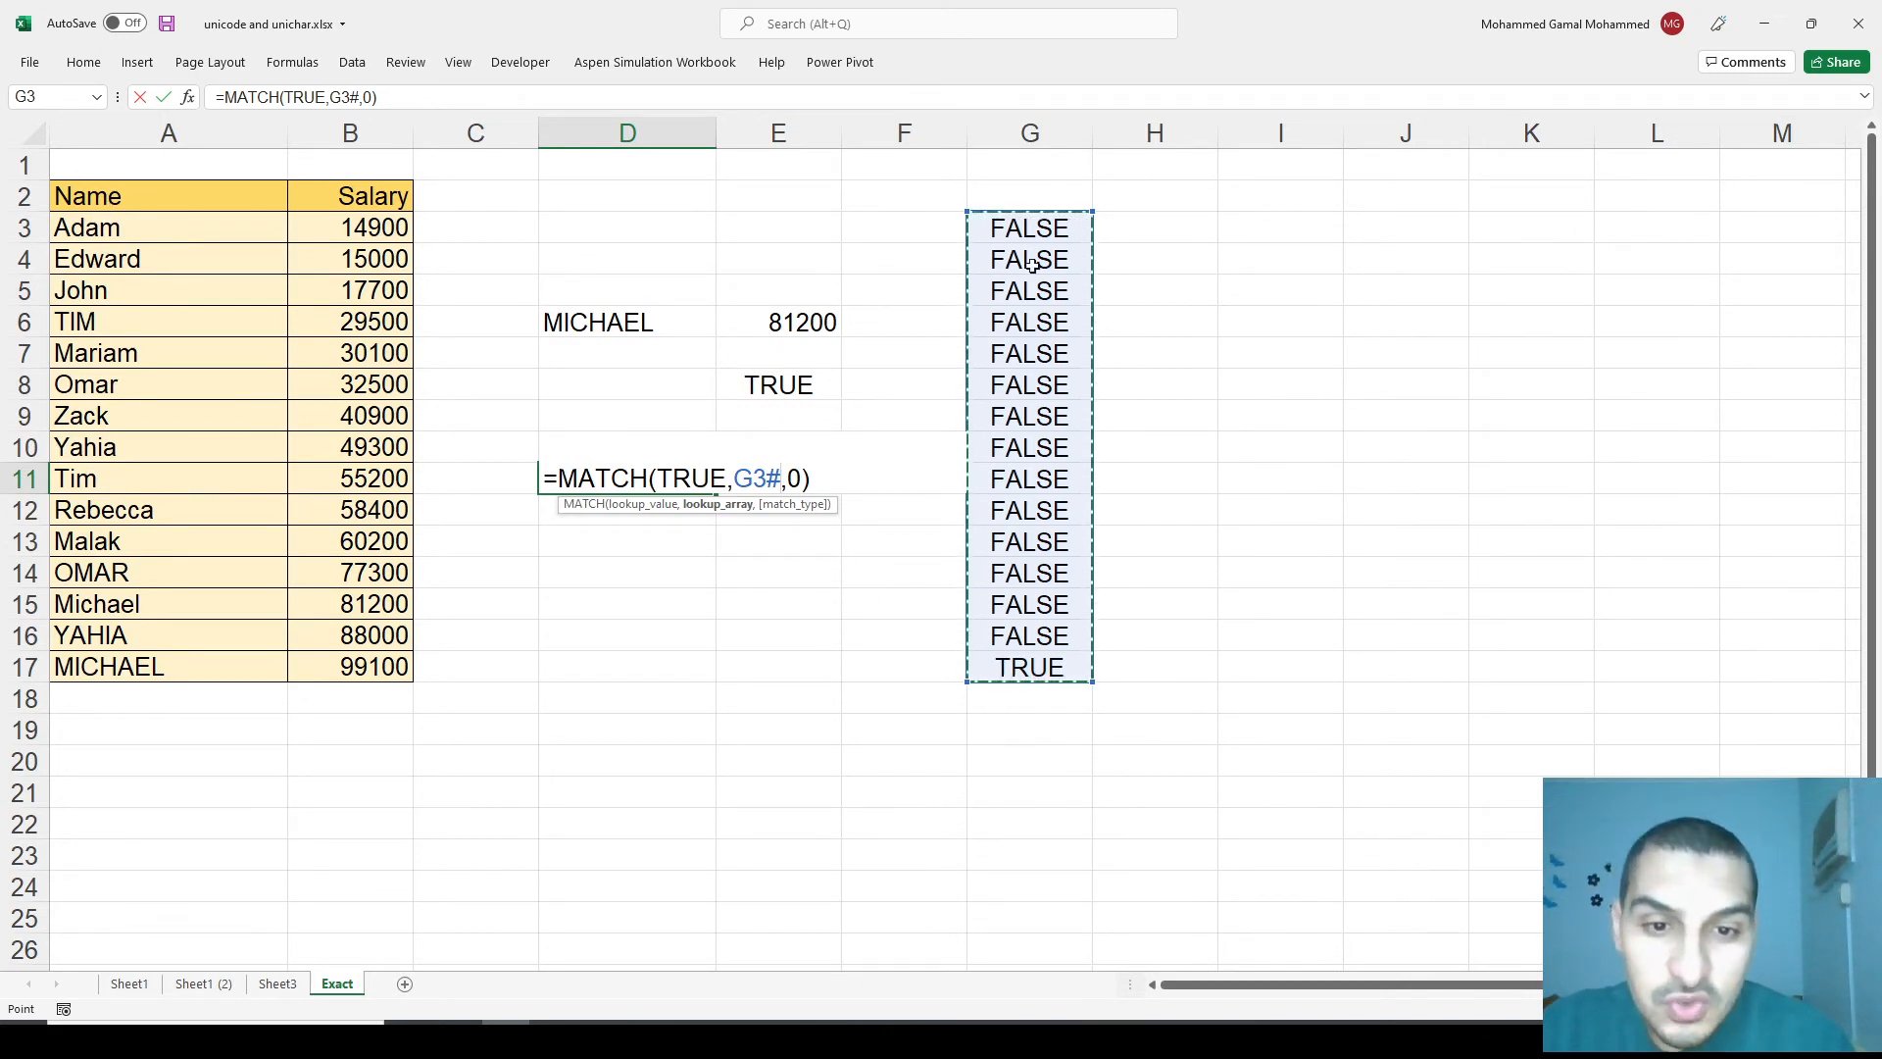
key(Return)
key(Up)
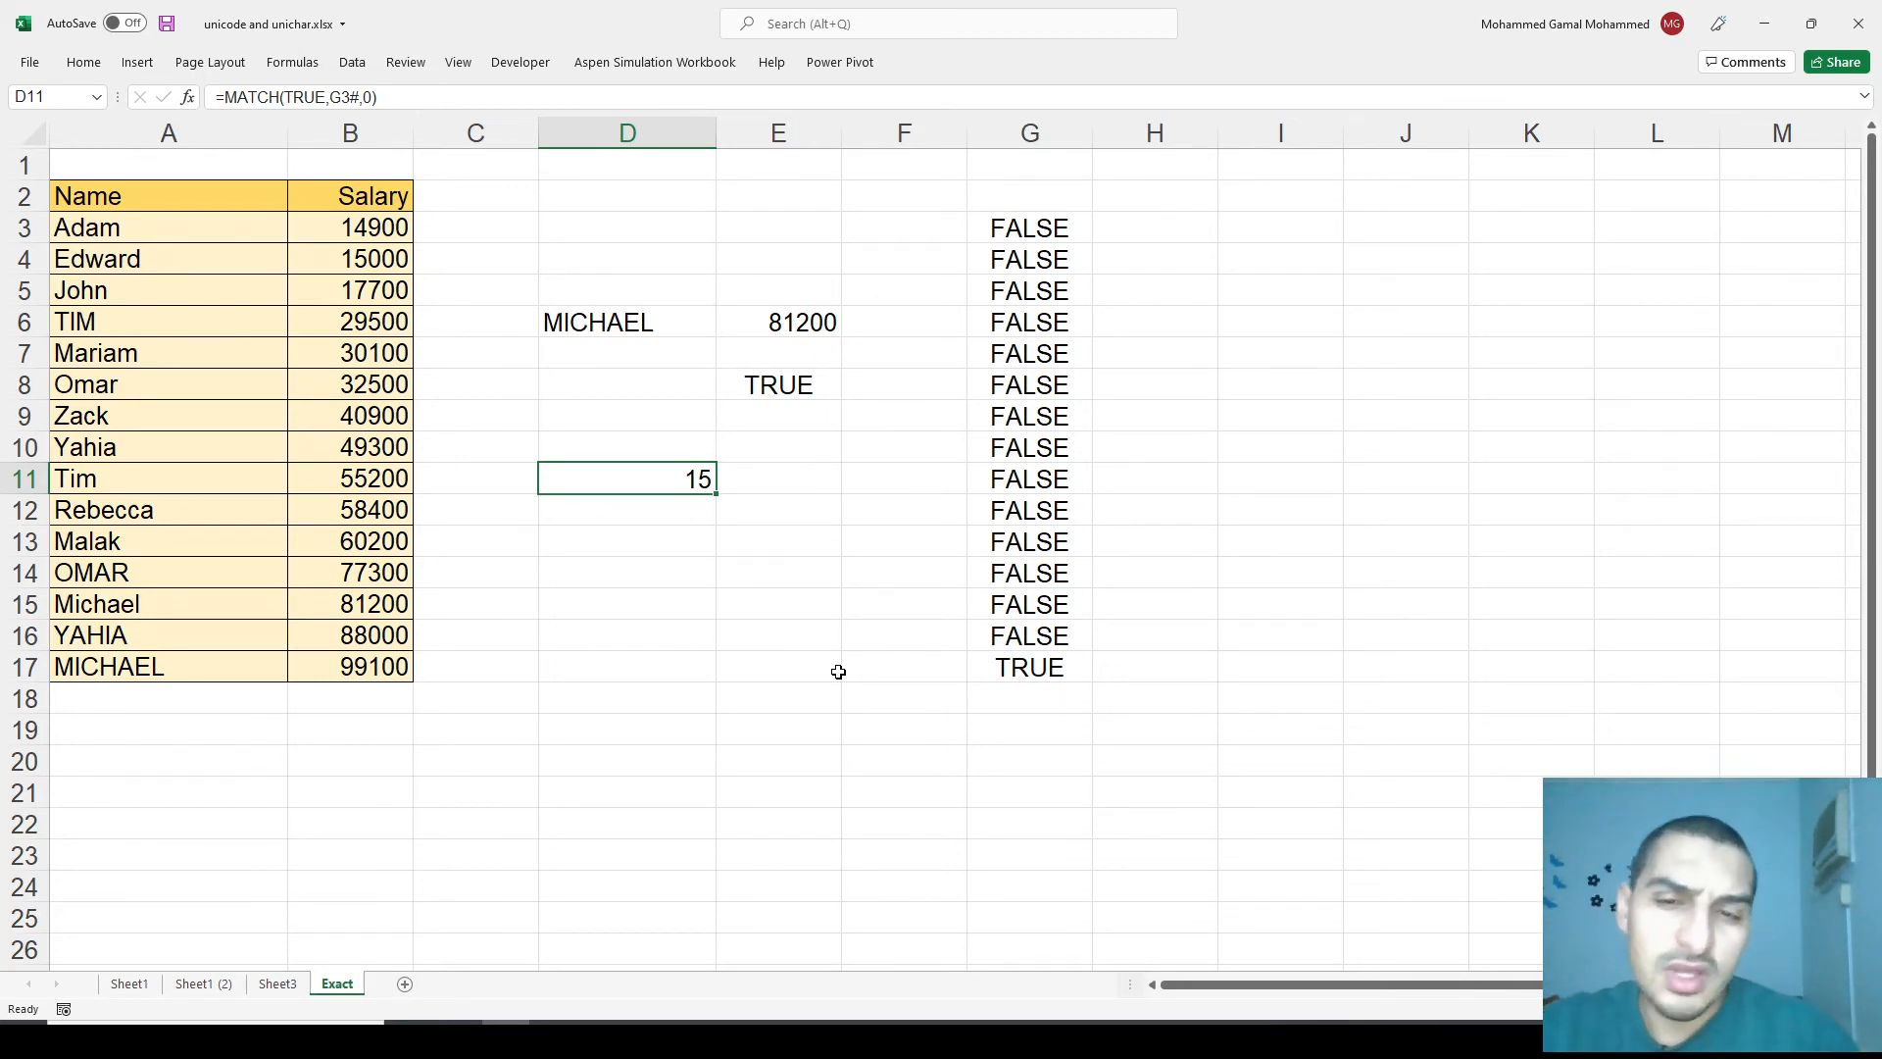
Return the salary for the matched position in D12 using =INDEX(B3:B17,D11).
key(Down)
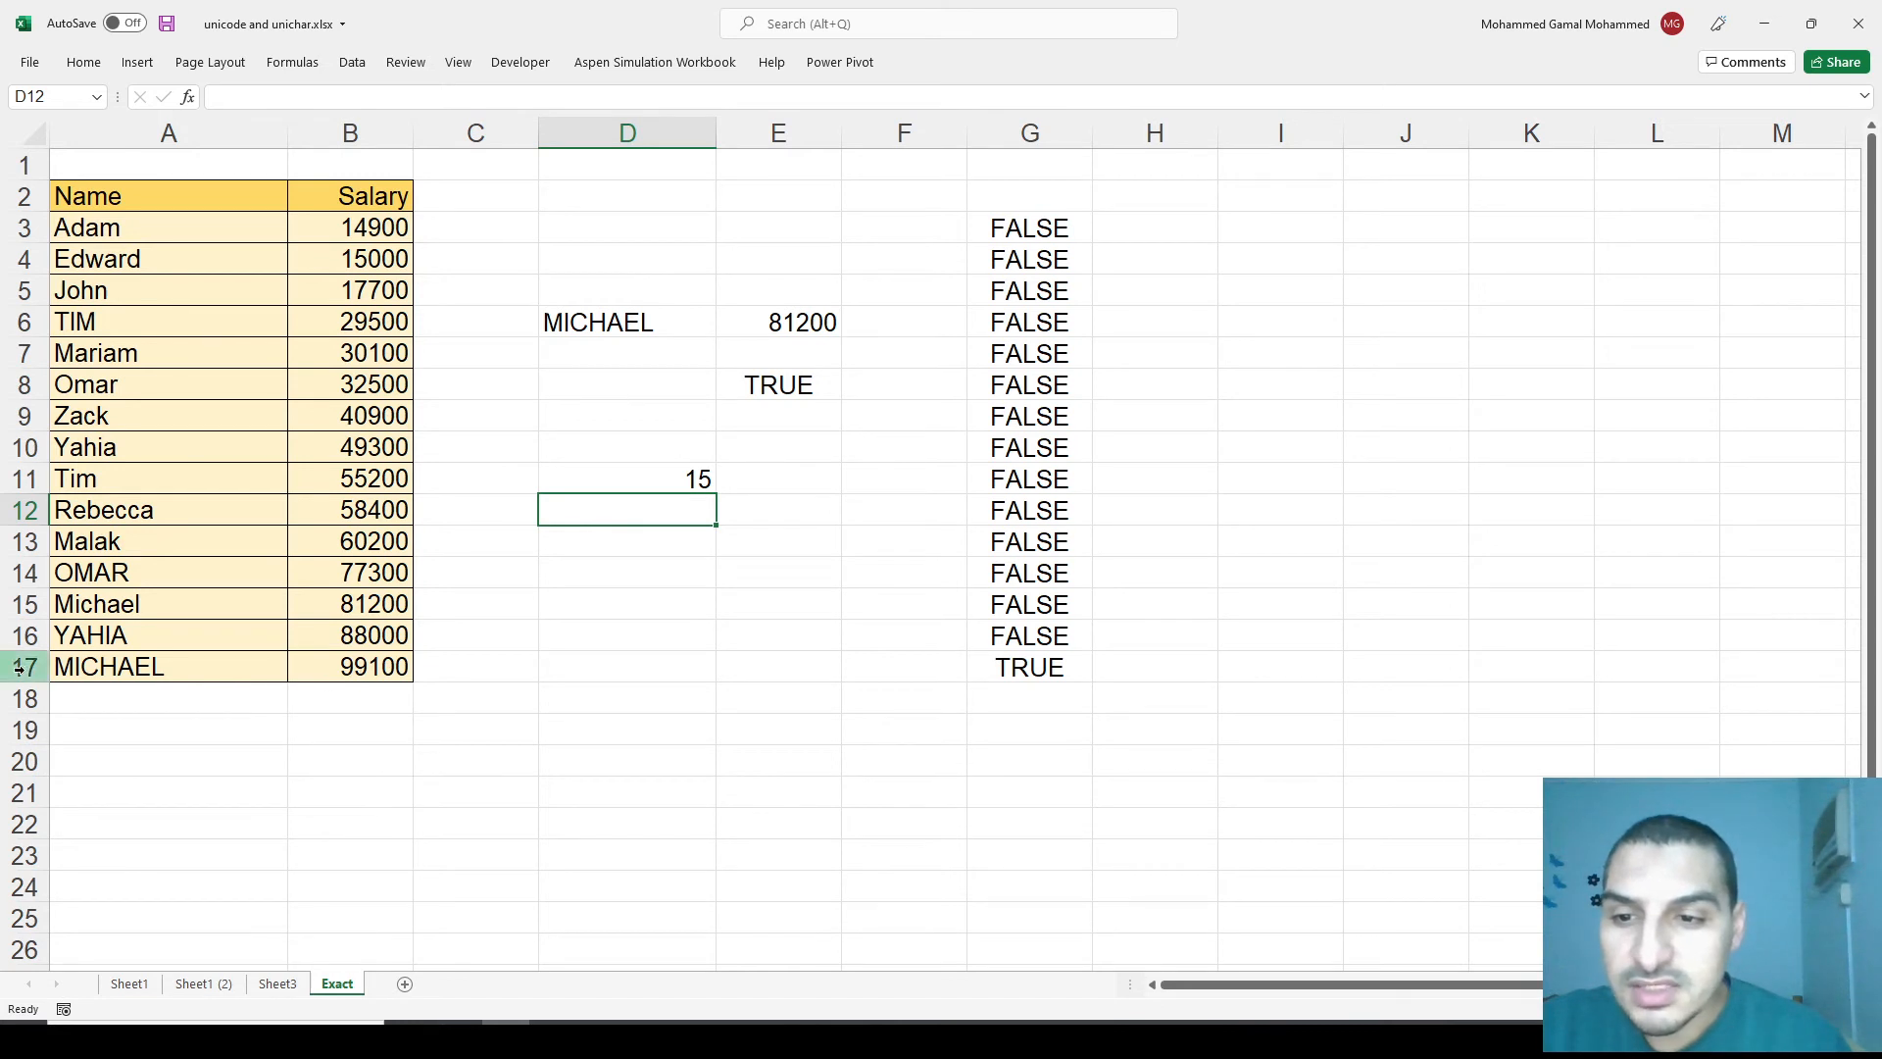
text(=index)
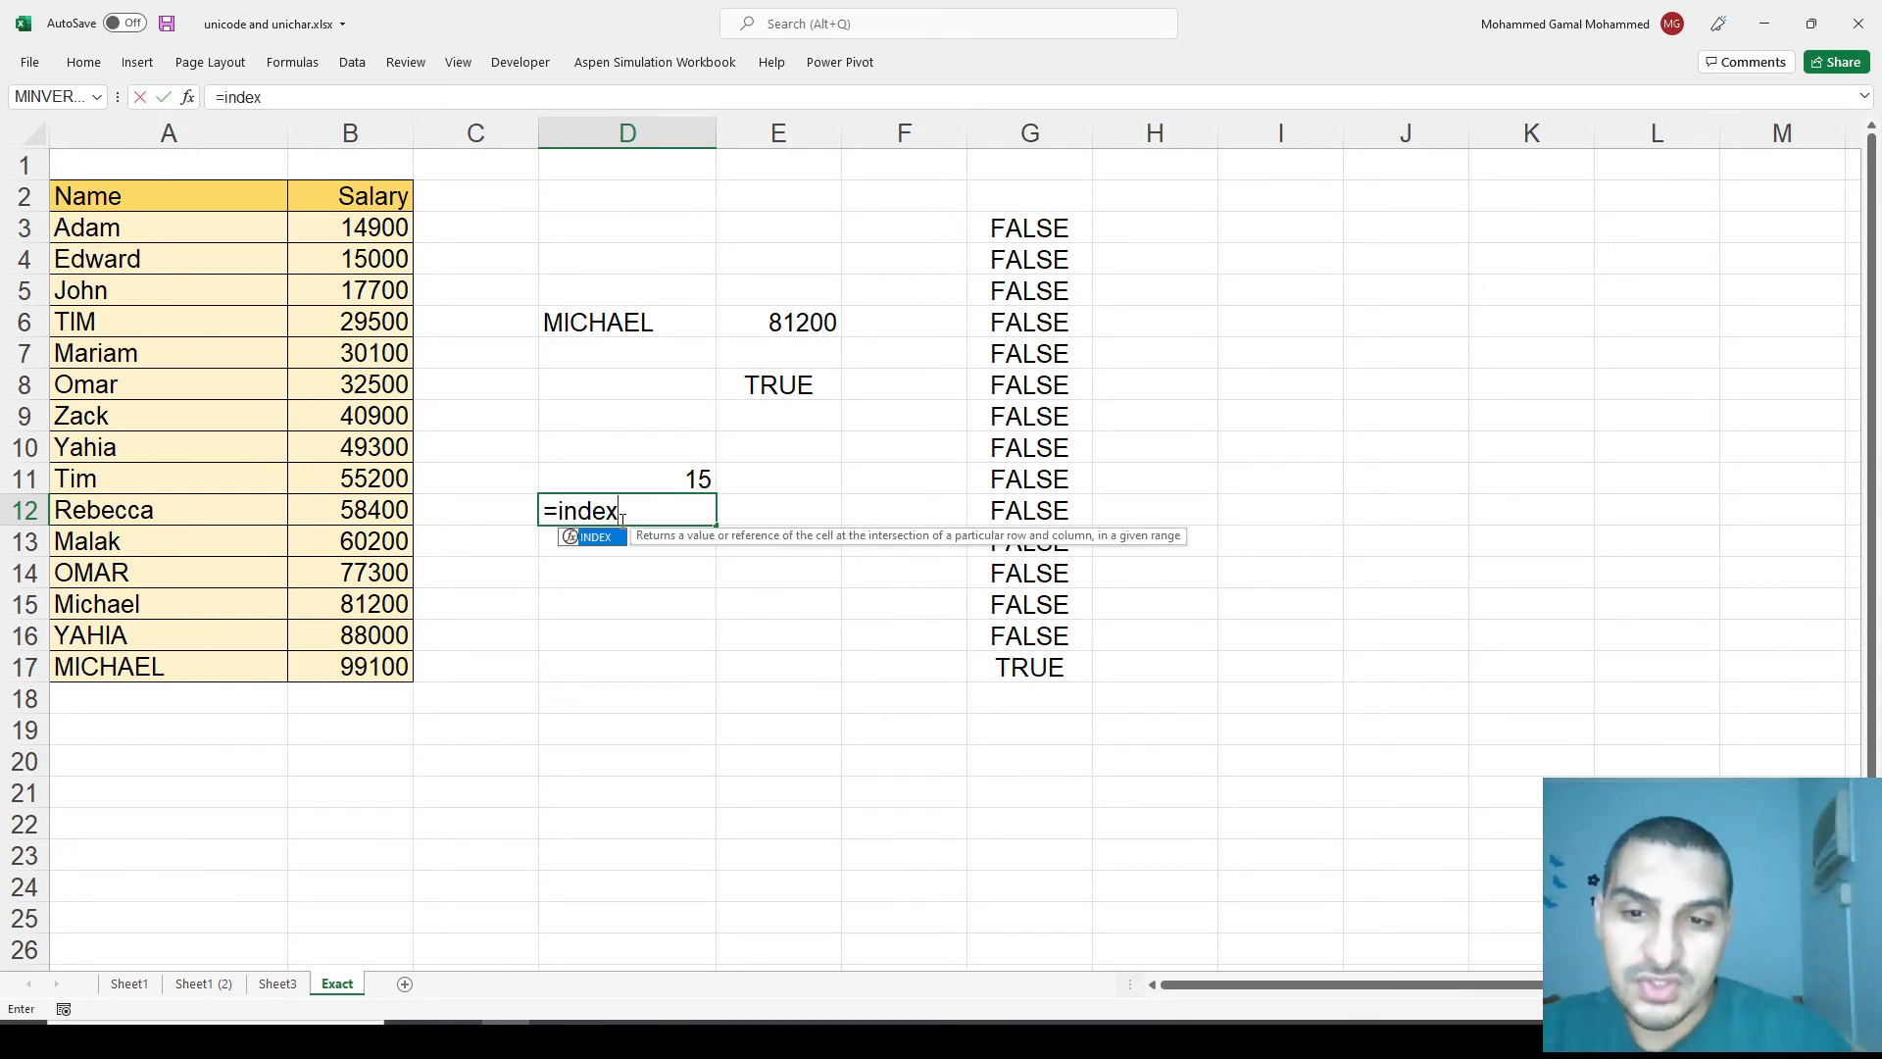
key(Tab)
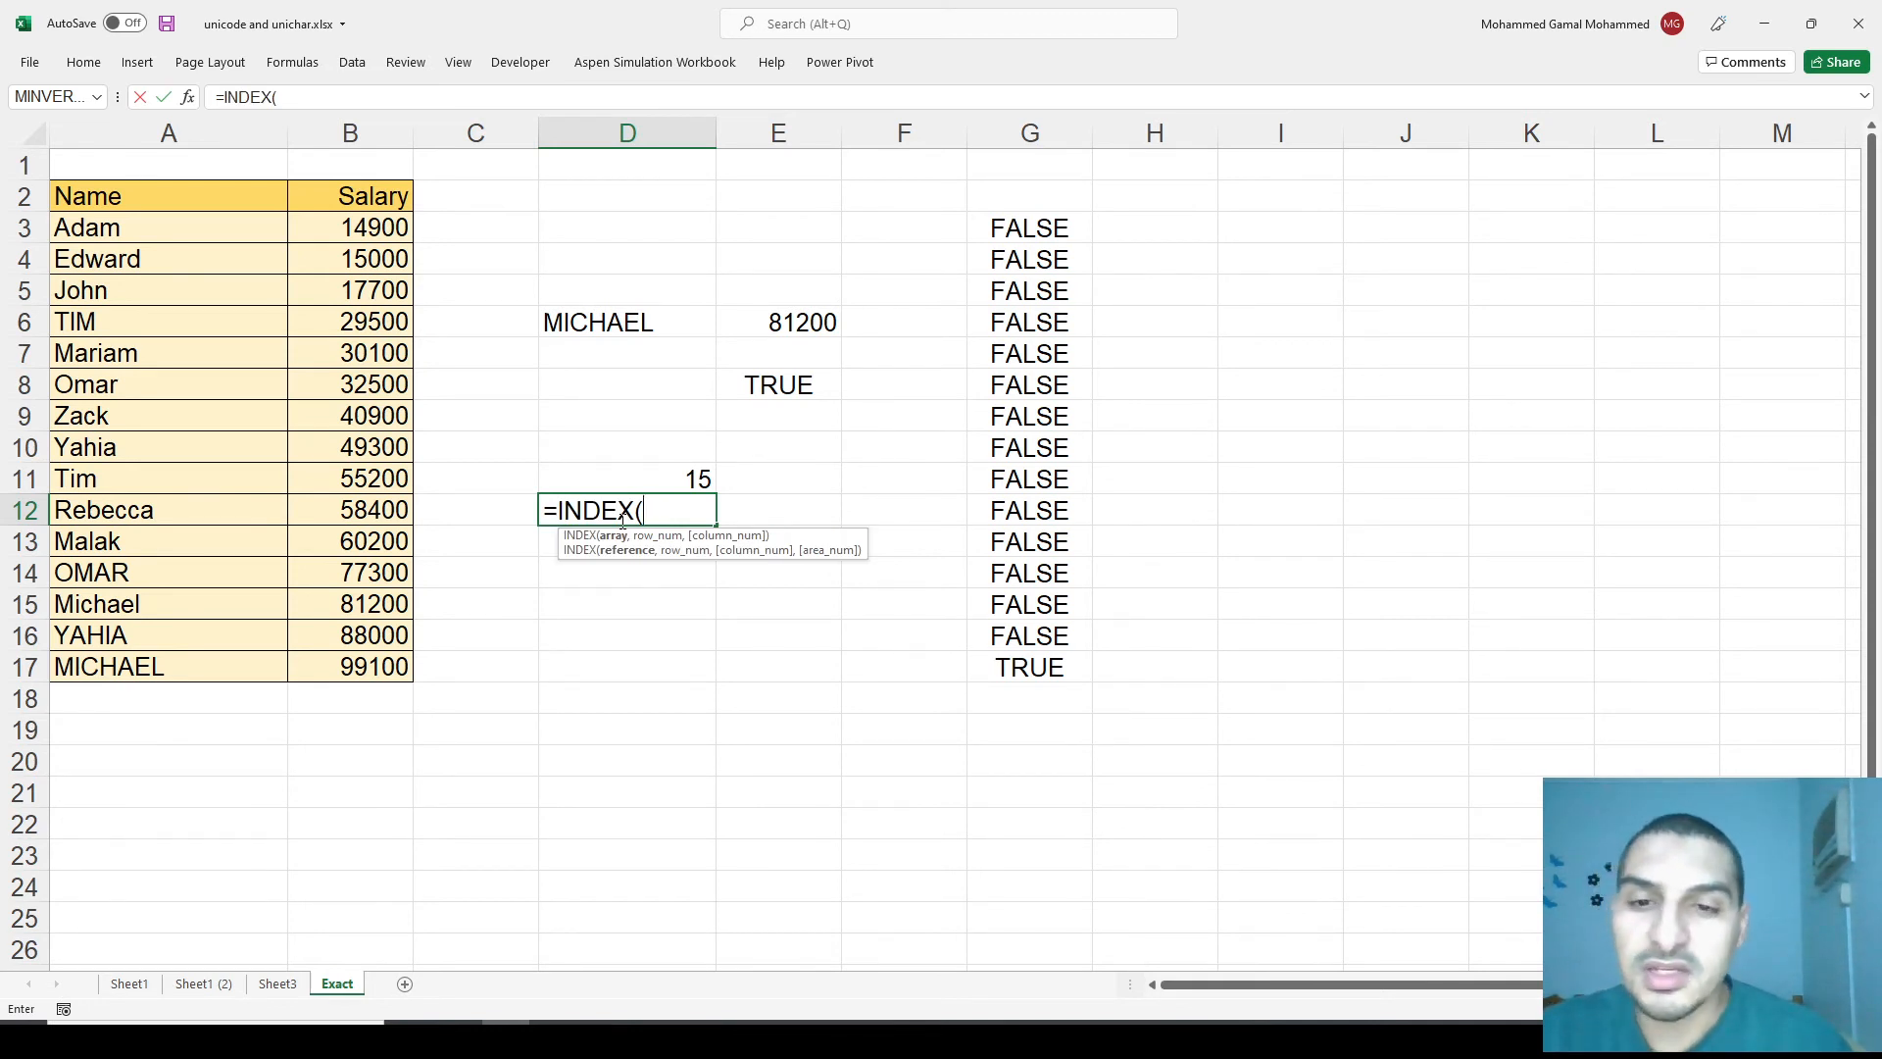
key(Left)
key(Left)
key(Up)
key(ctrl+Up)
key(Down)
key(ctrl+shift+Down)
text(,)
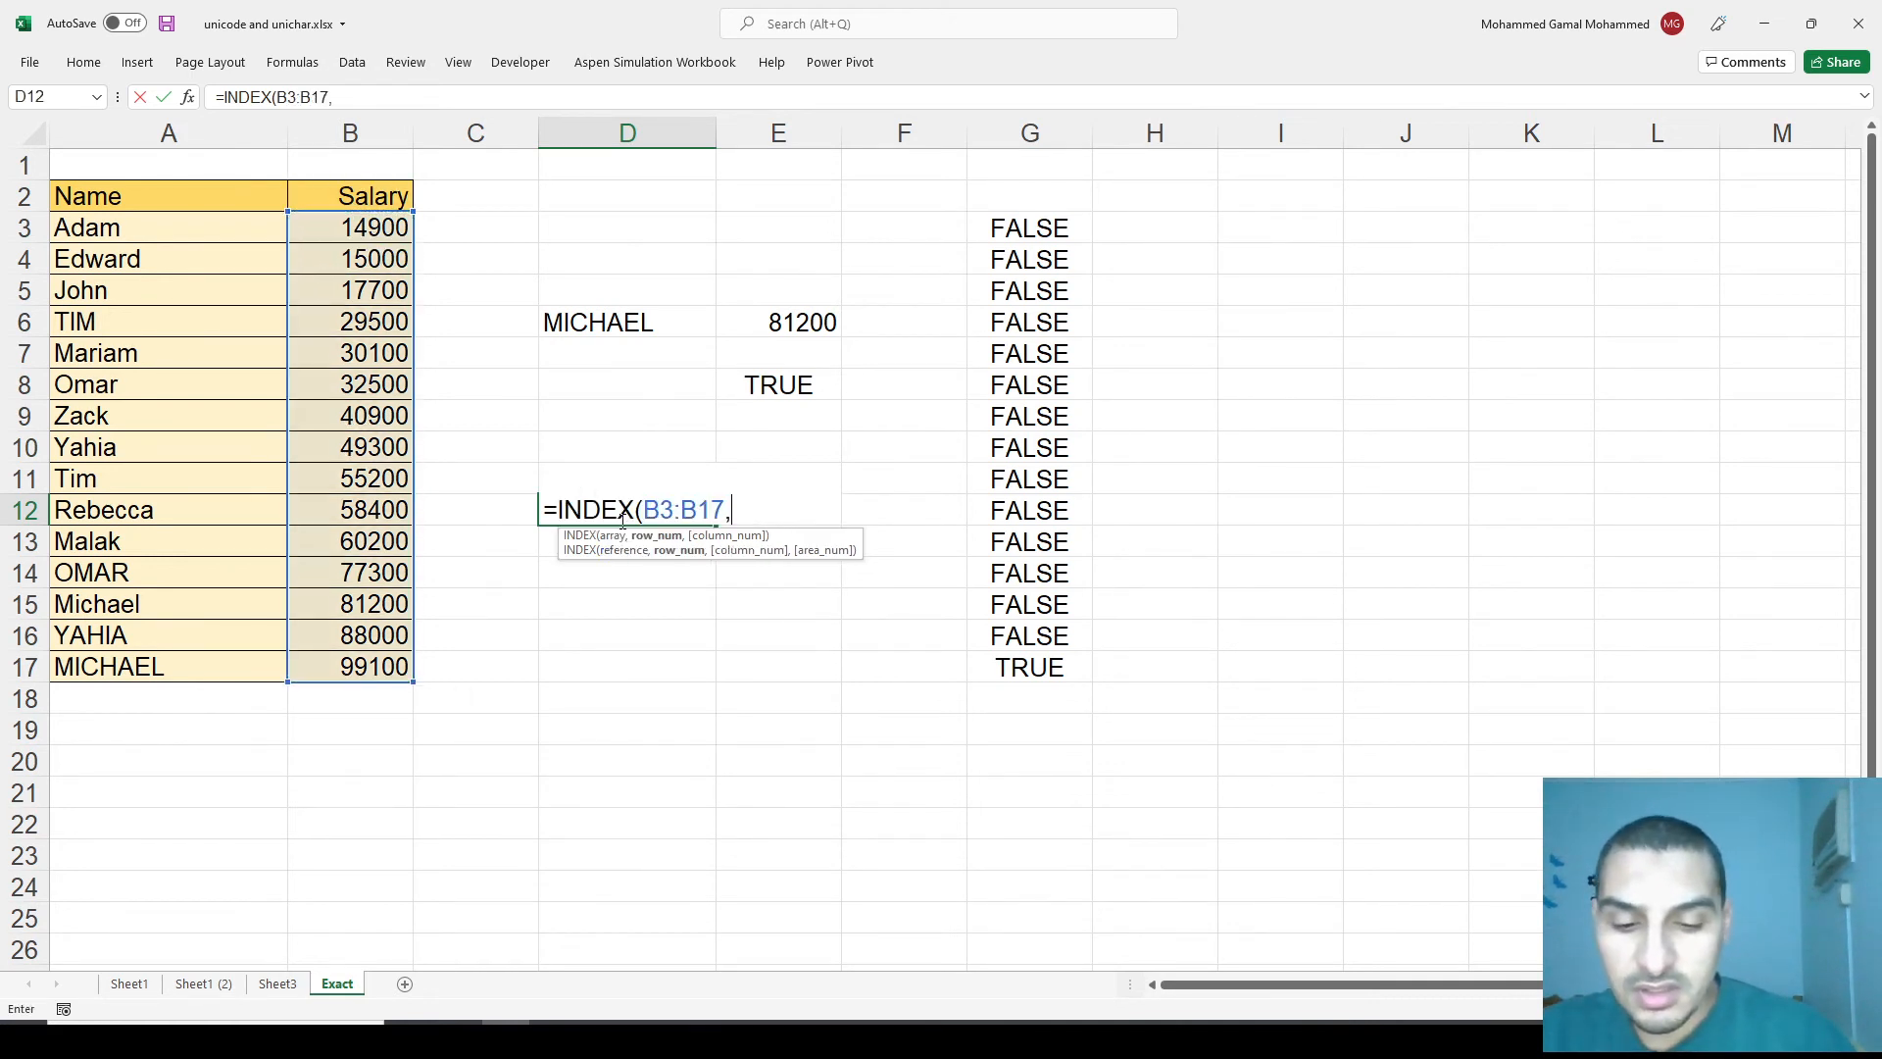
key(Up)
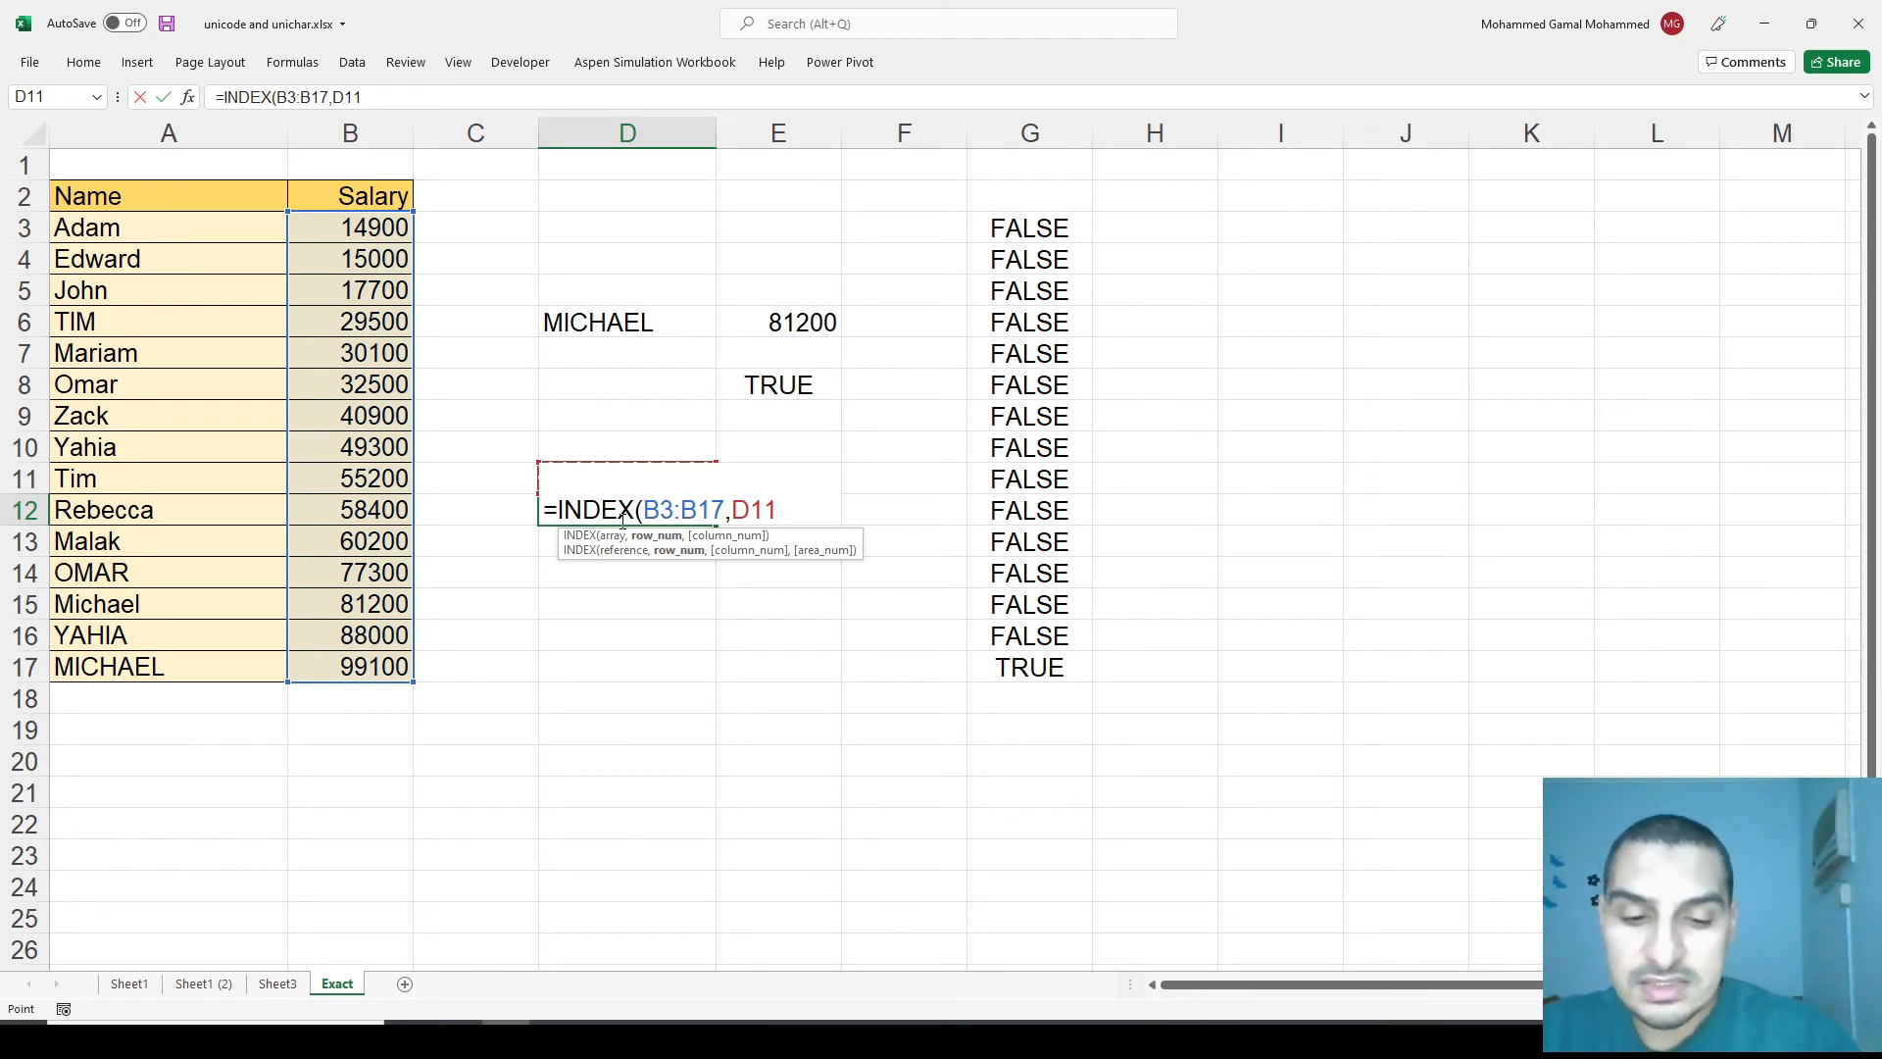
text())
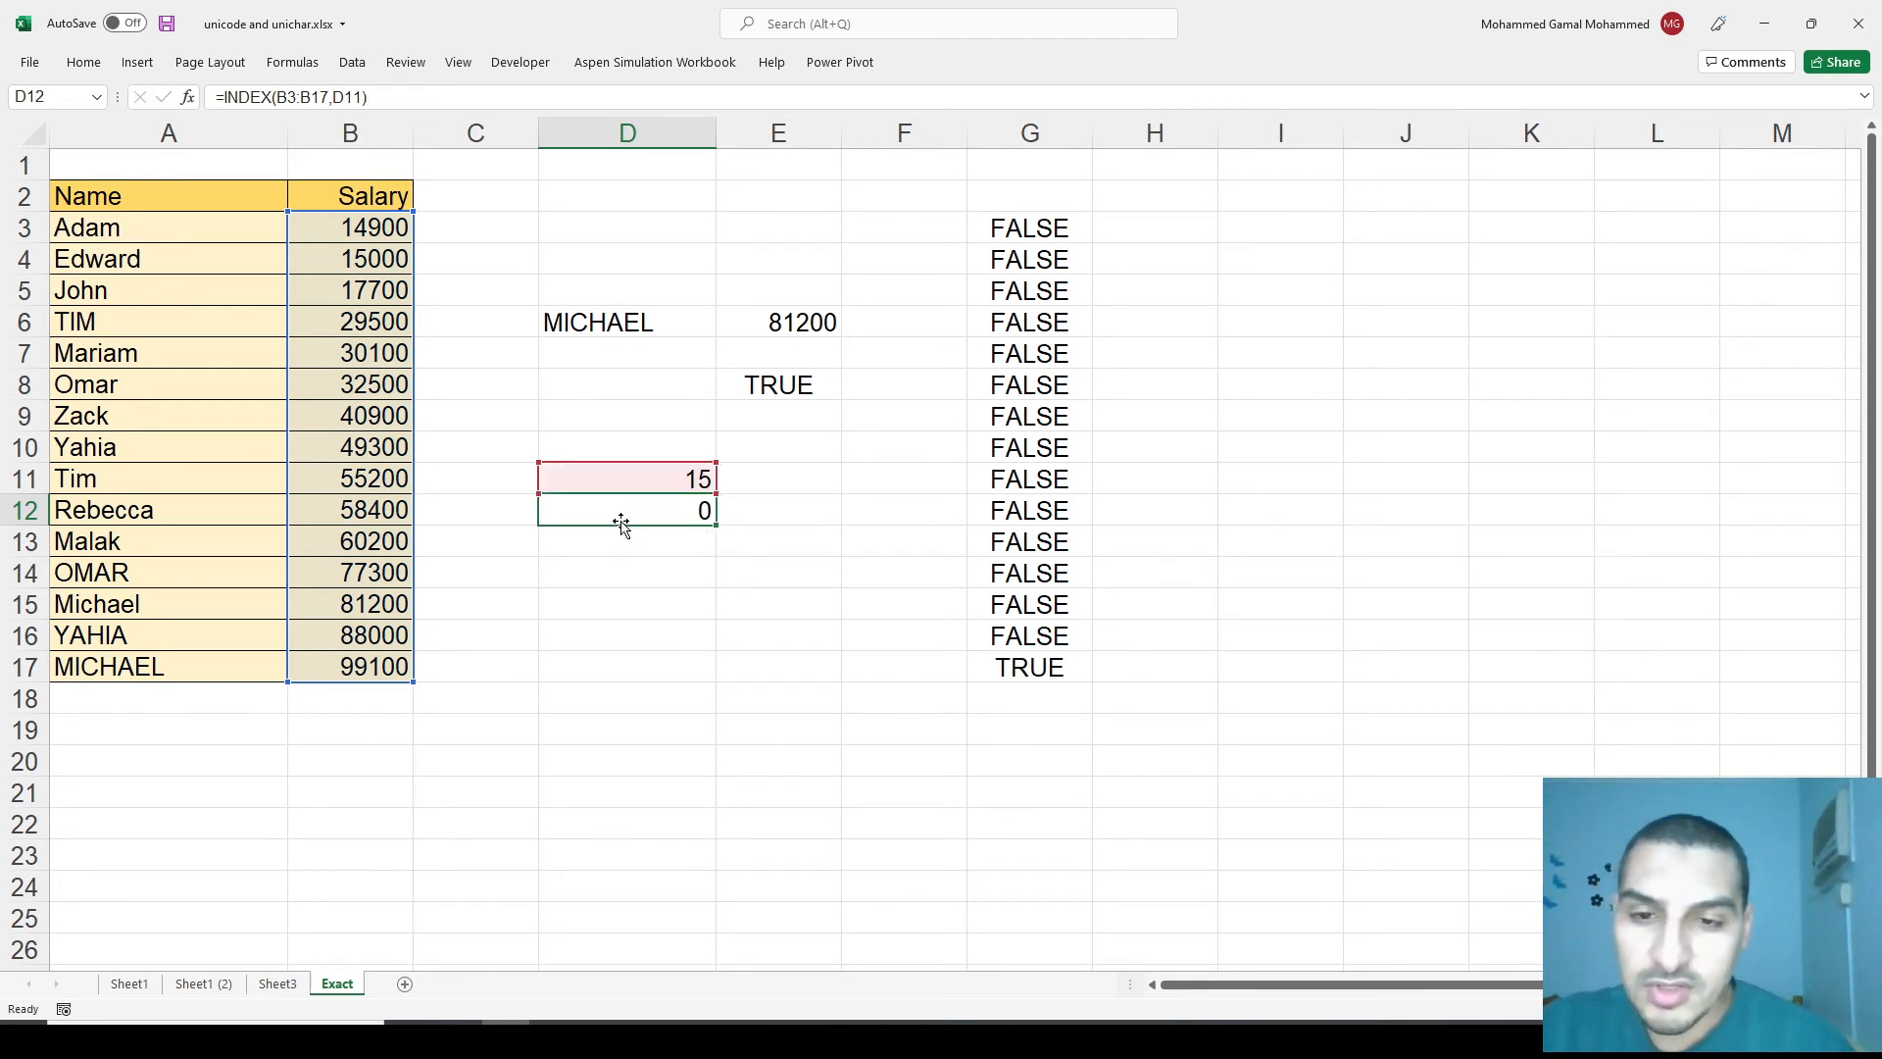
key(Return)
key(Up)
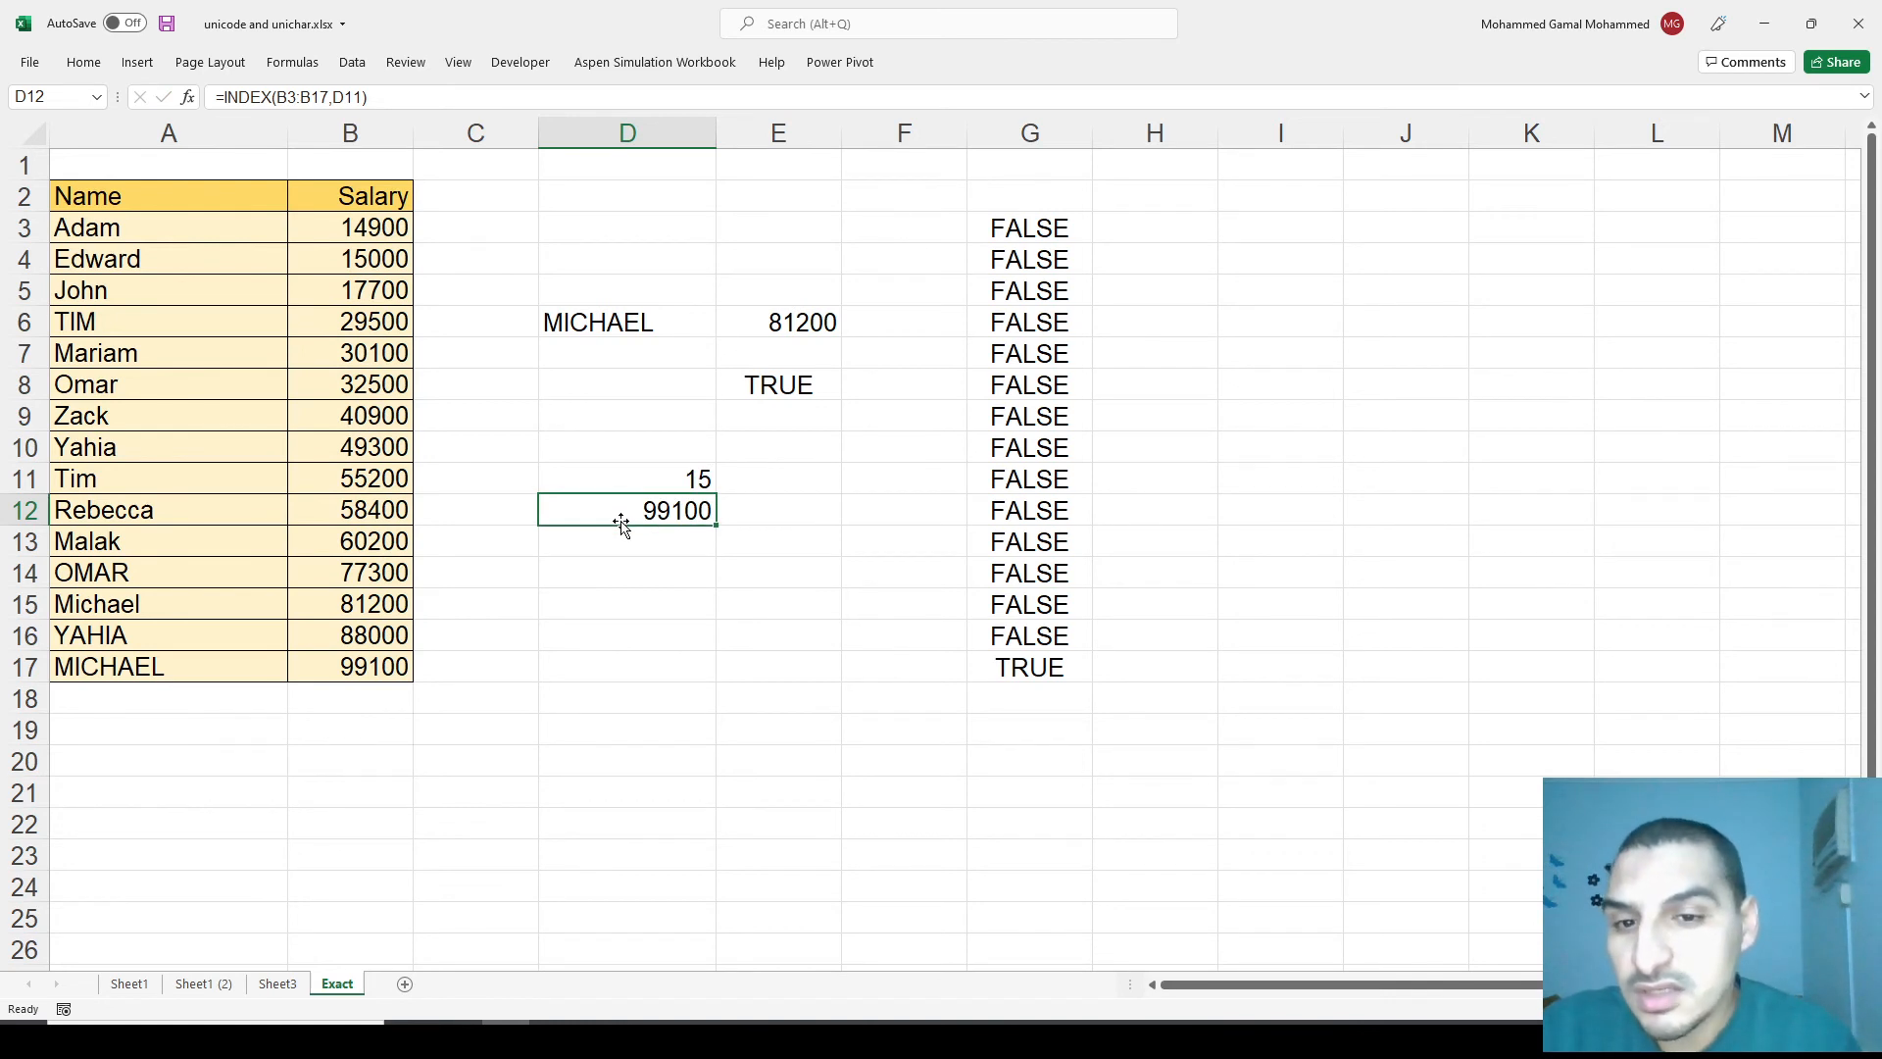
Change the lookup name in D6 to the mixed-case spelling in A11, and compare row 11 of the table with the VLOOKUP in E6.
click(625, 325)
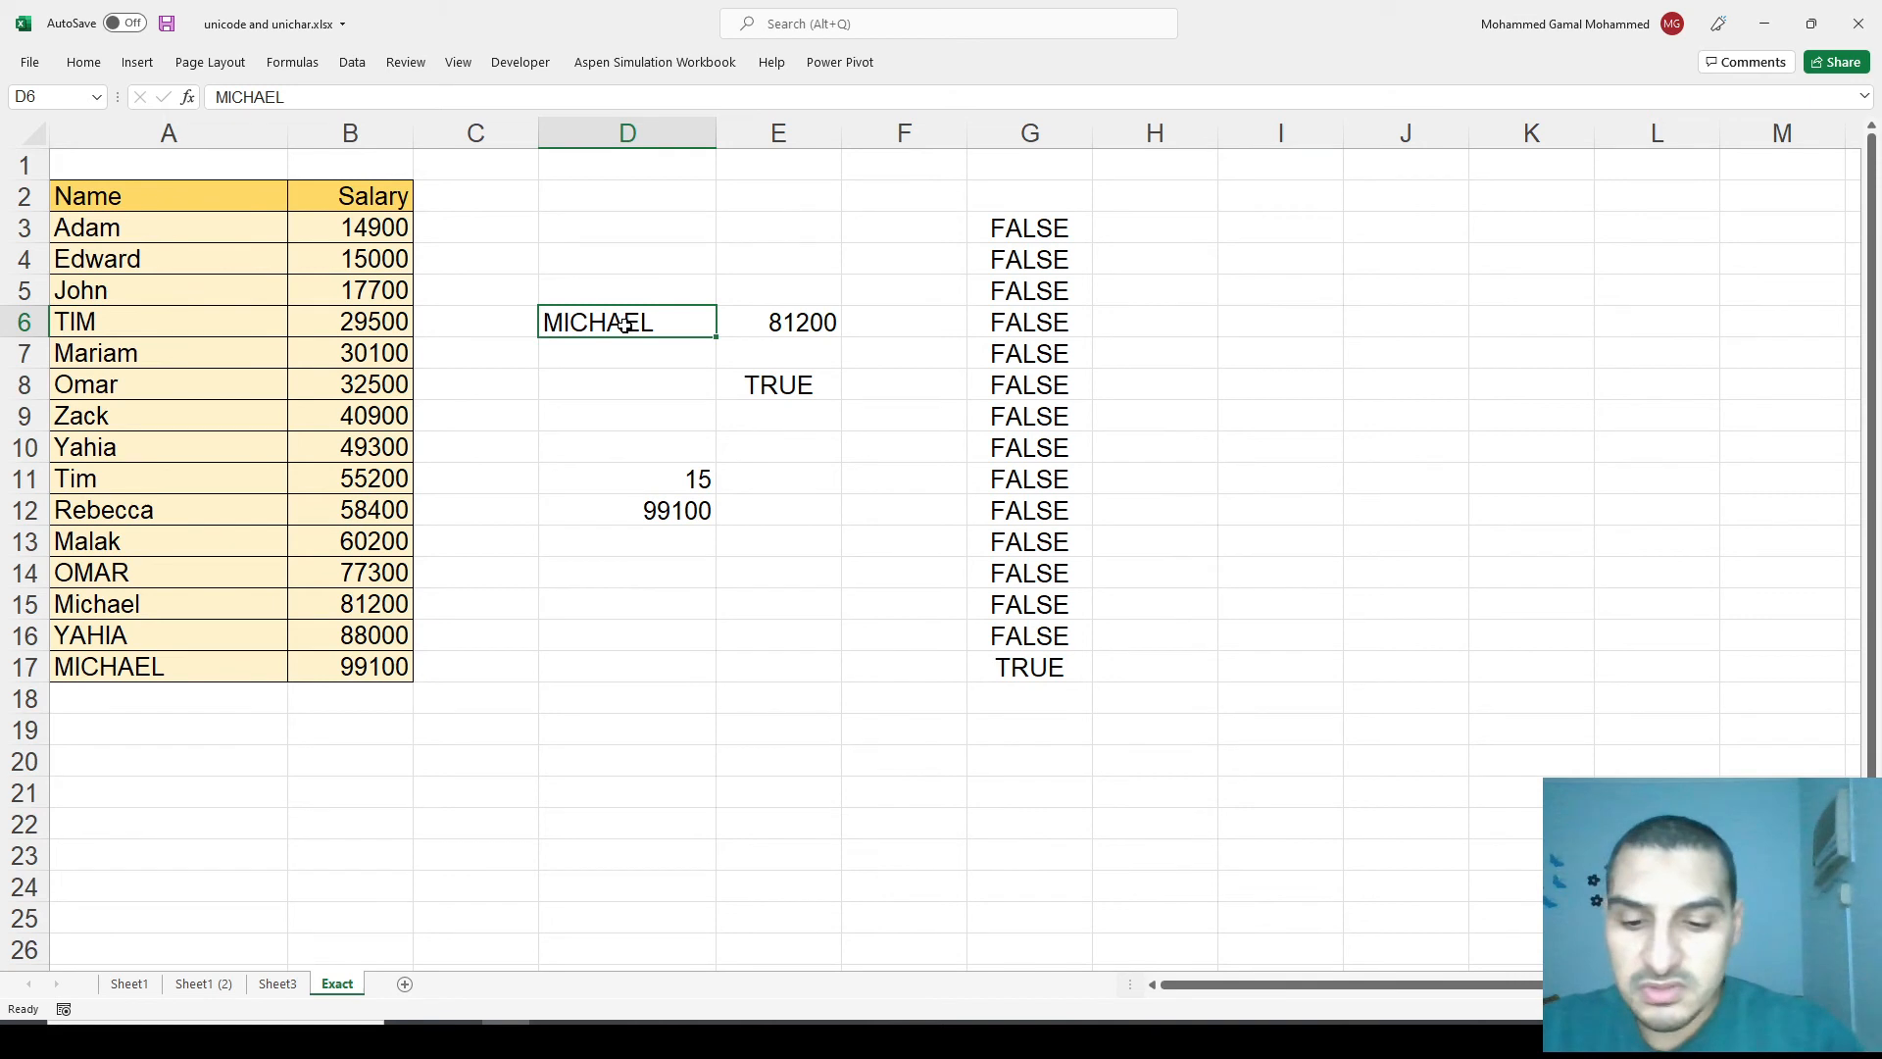
text(Tim)
key(Return)
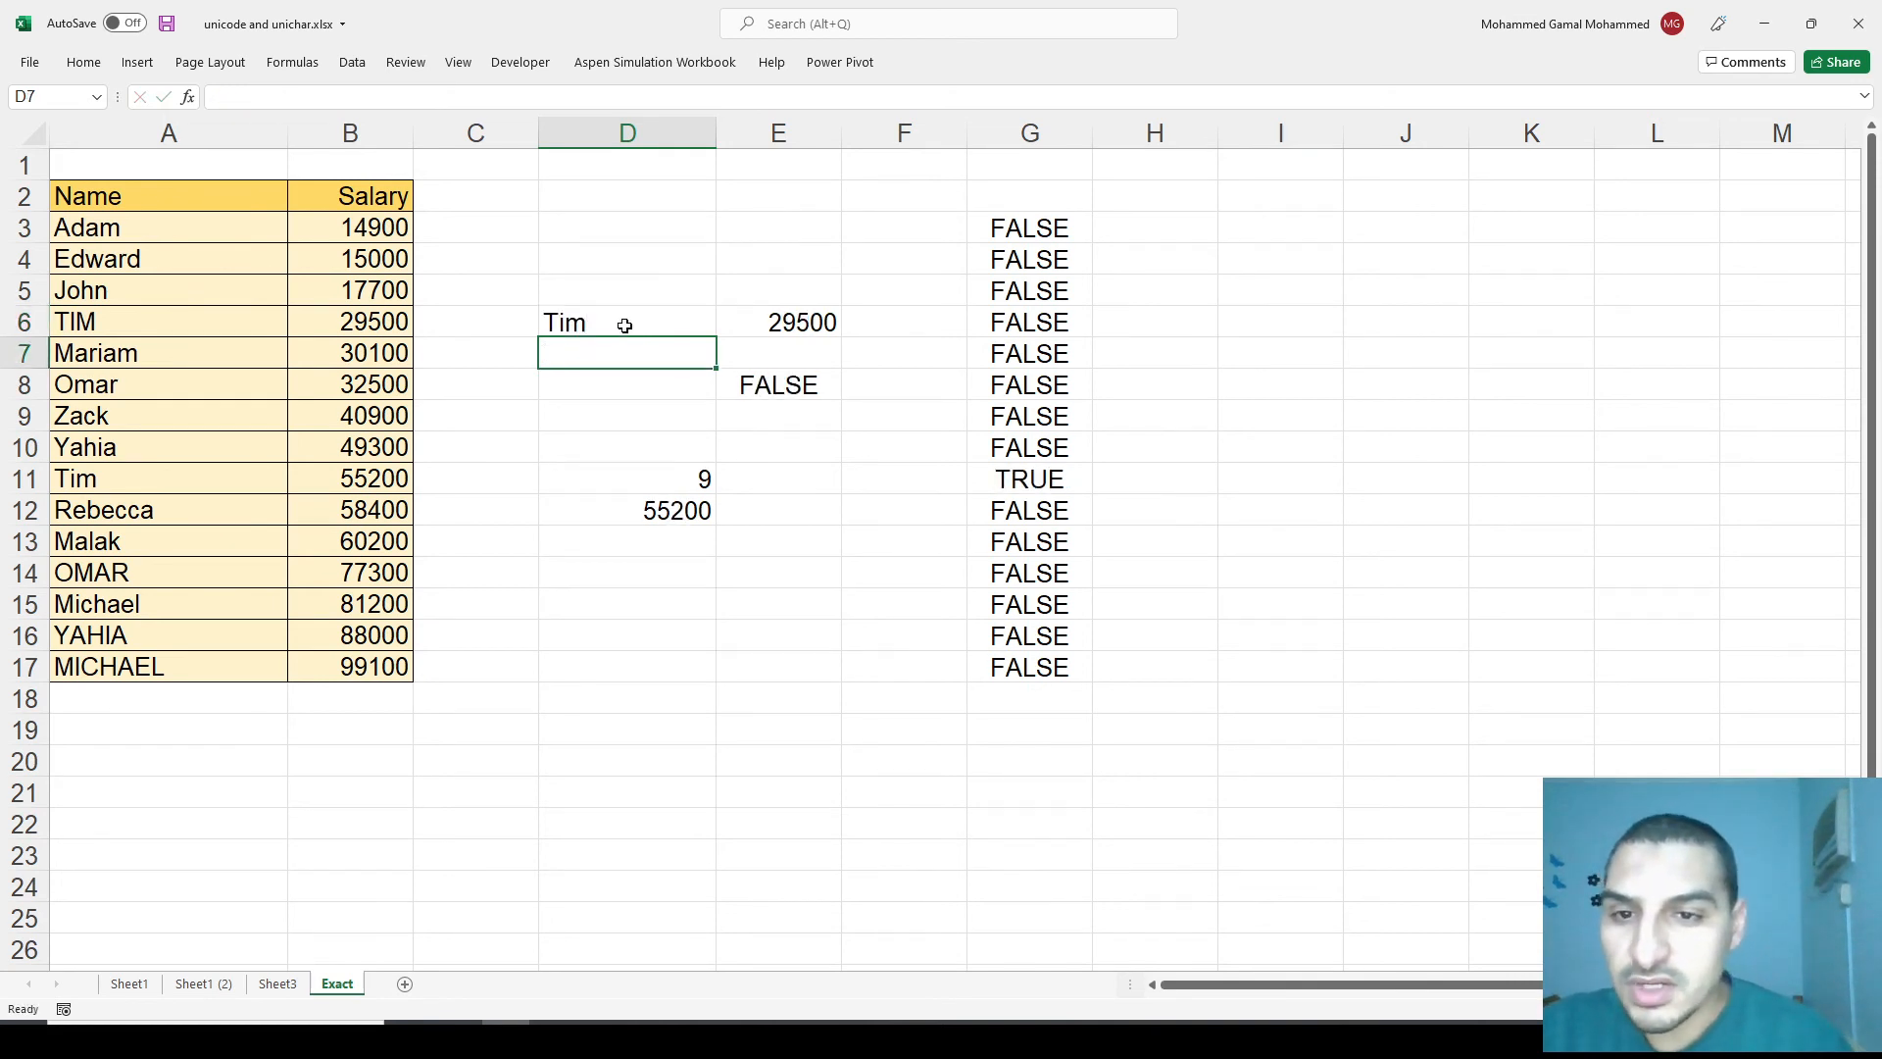
click(594, 325)
drag(157, 479, 353, 477)
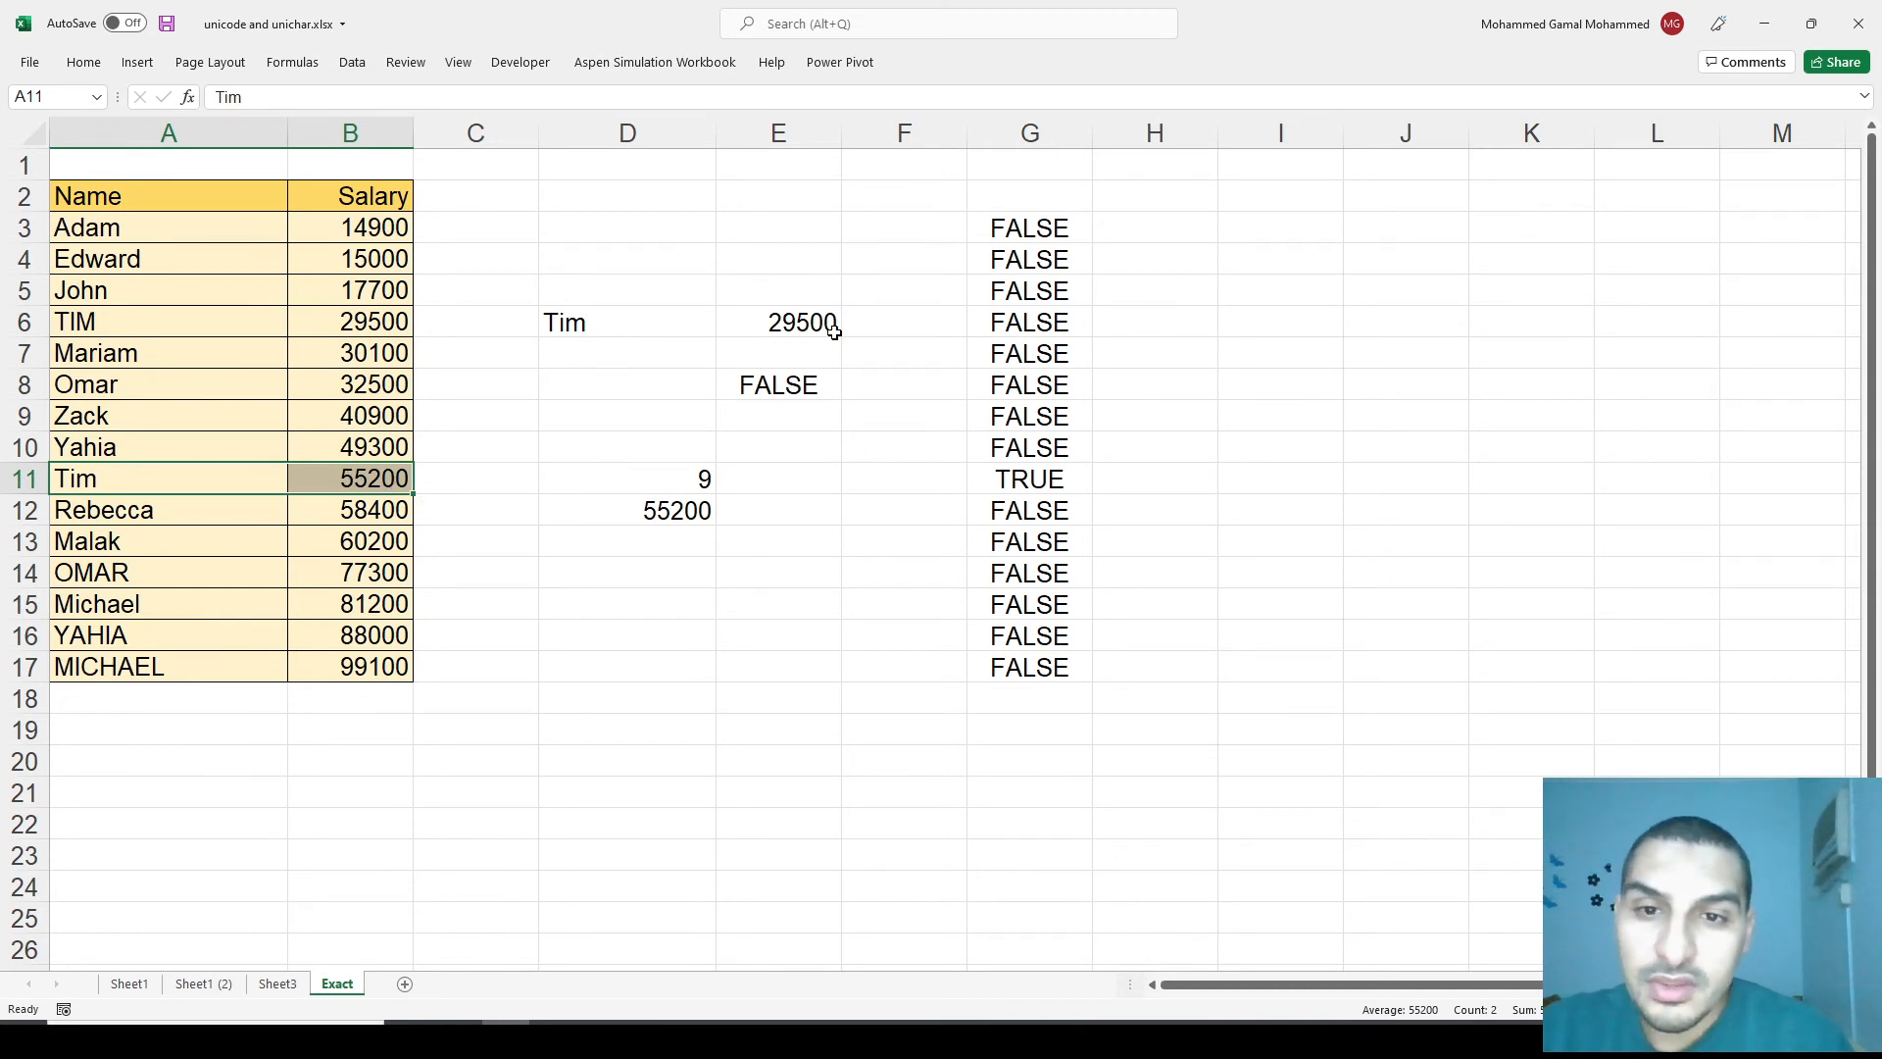
click(777, 317)
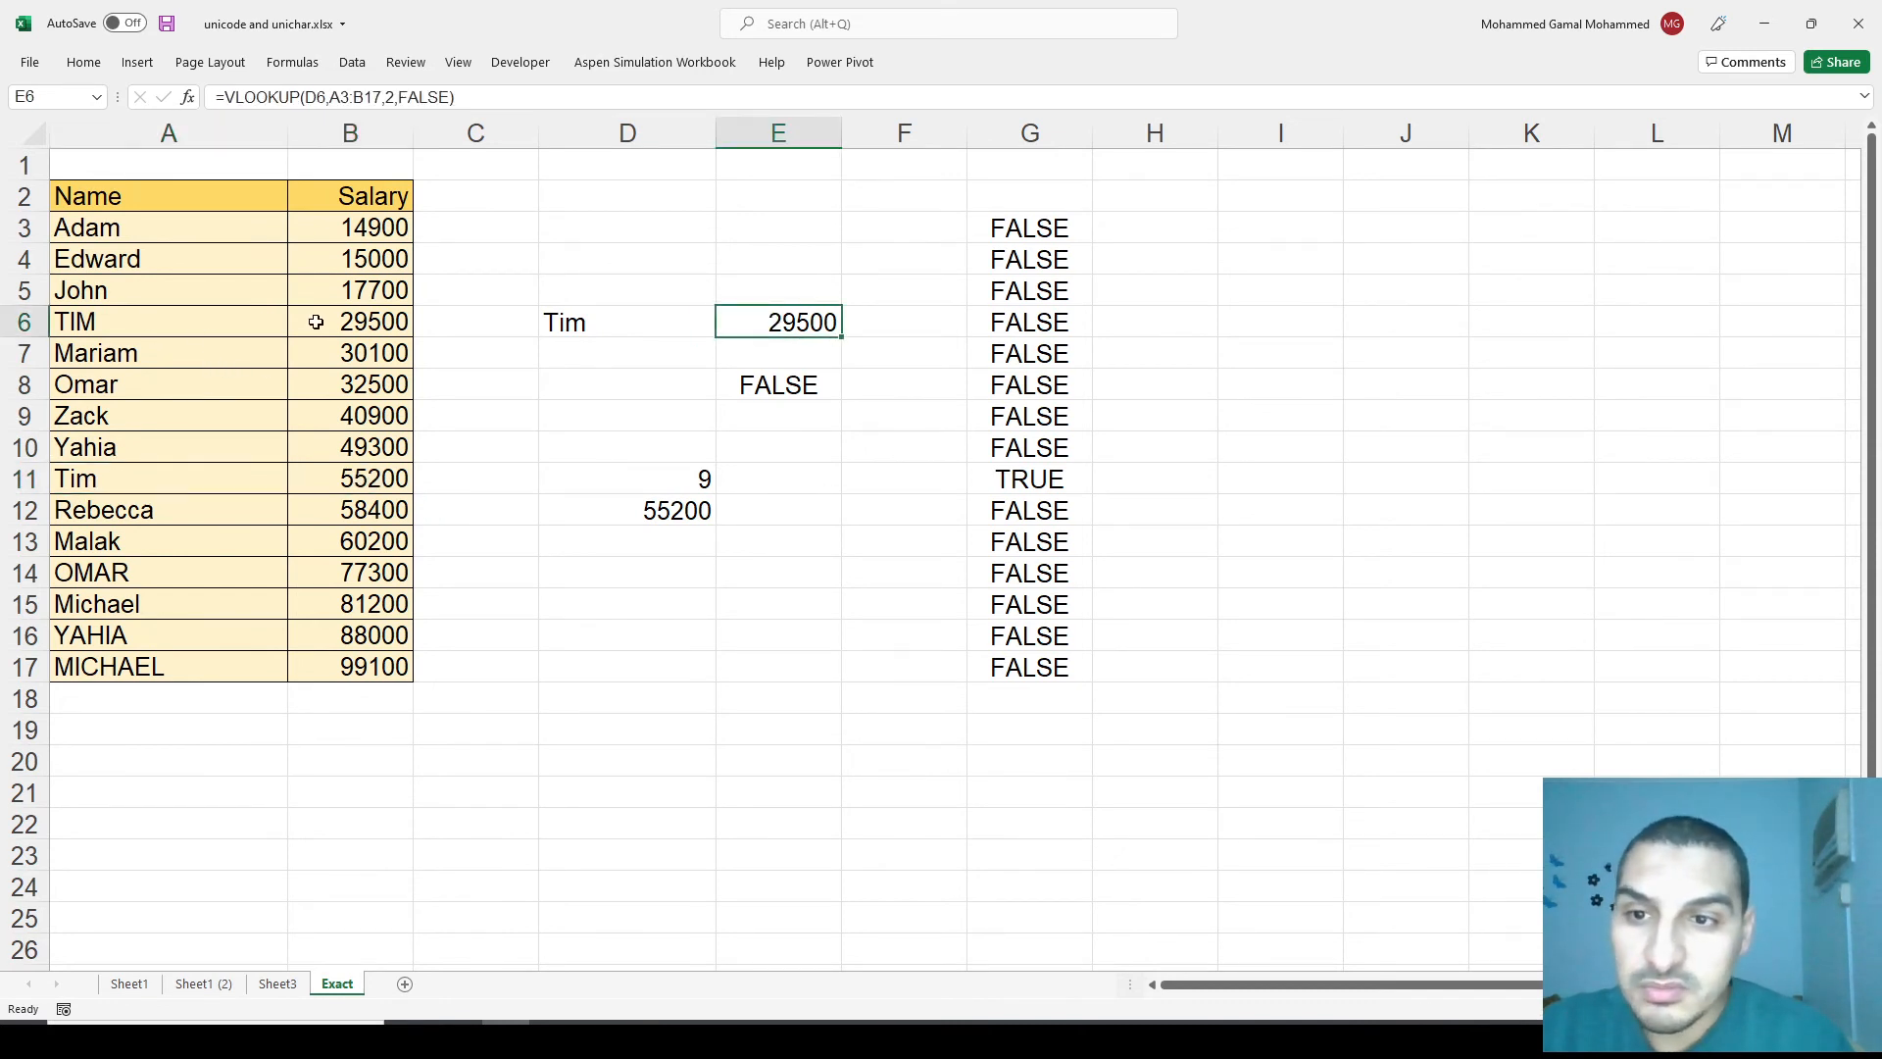
Review the INDEX formula in D12, the spilled EXACT results in column G and the MATCH formula in D11.
click(575, 591)
key(Up)
key(Up)
key(Up)
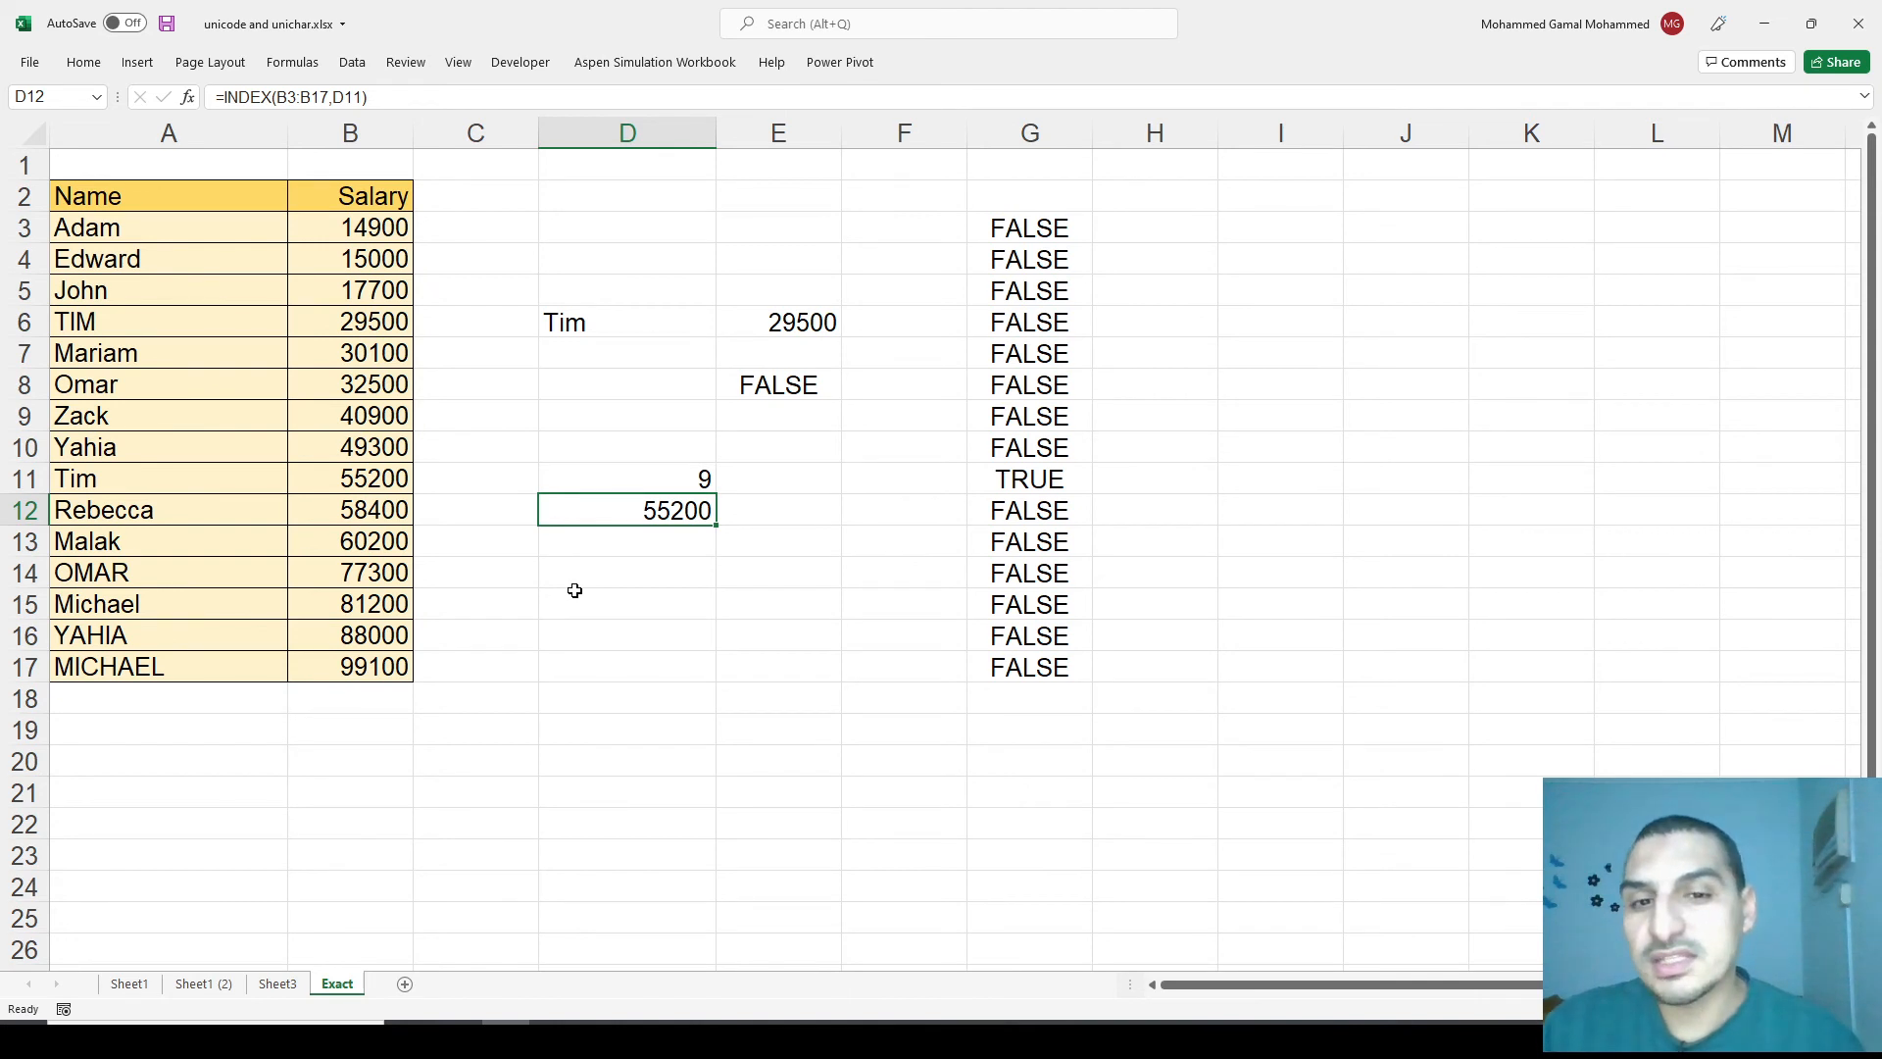
key(Right)
key(Right)
key(Right)
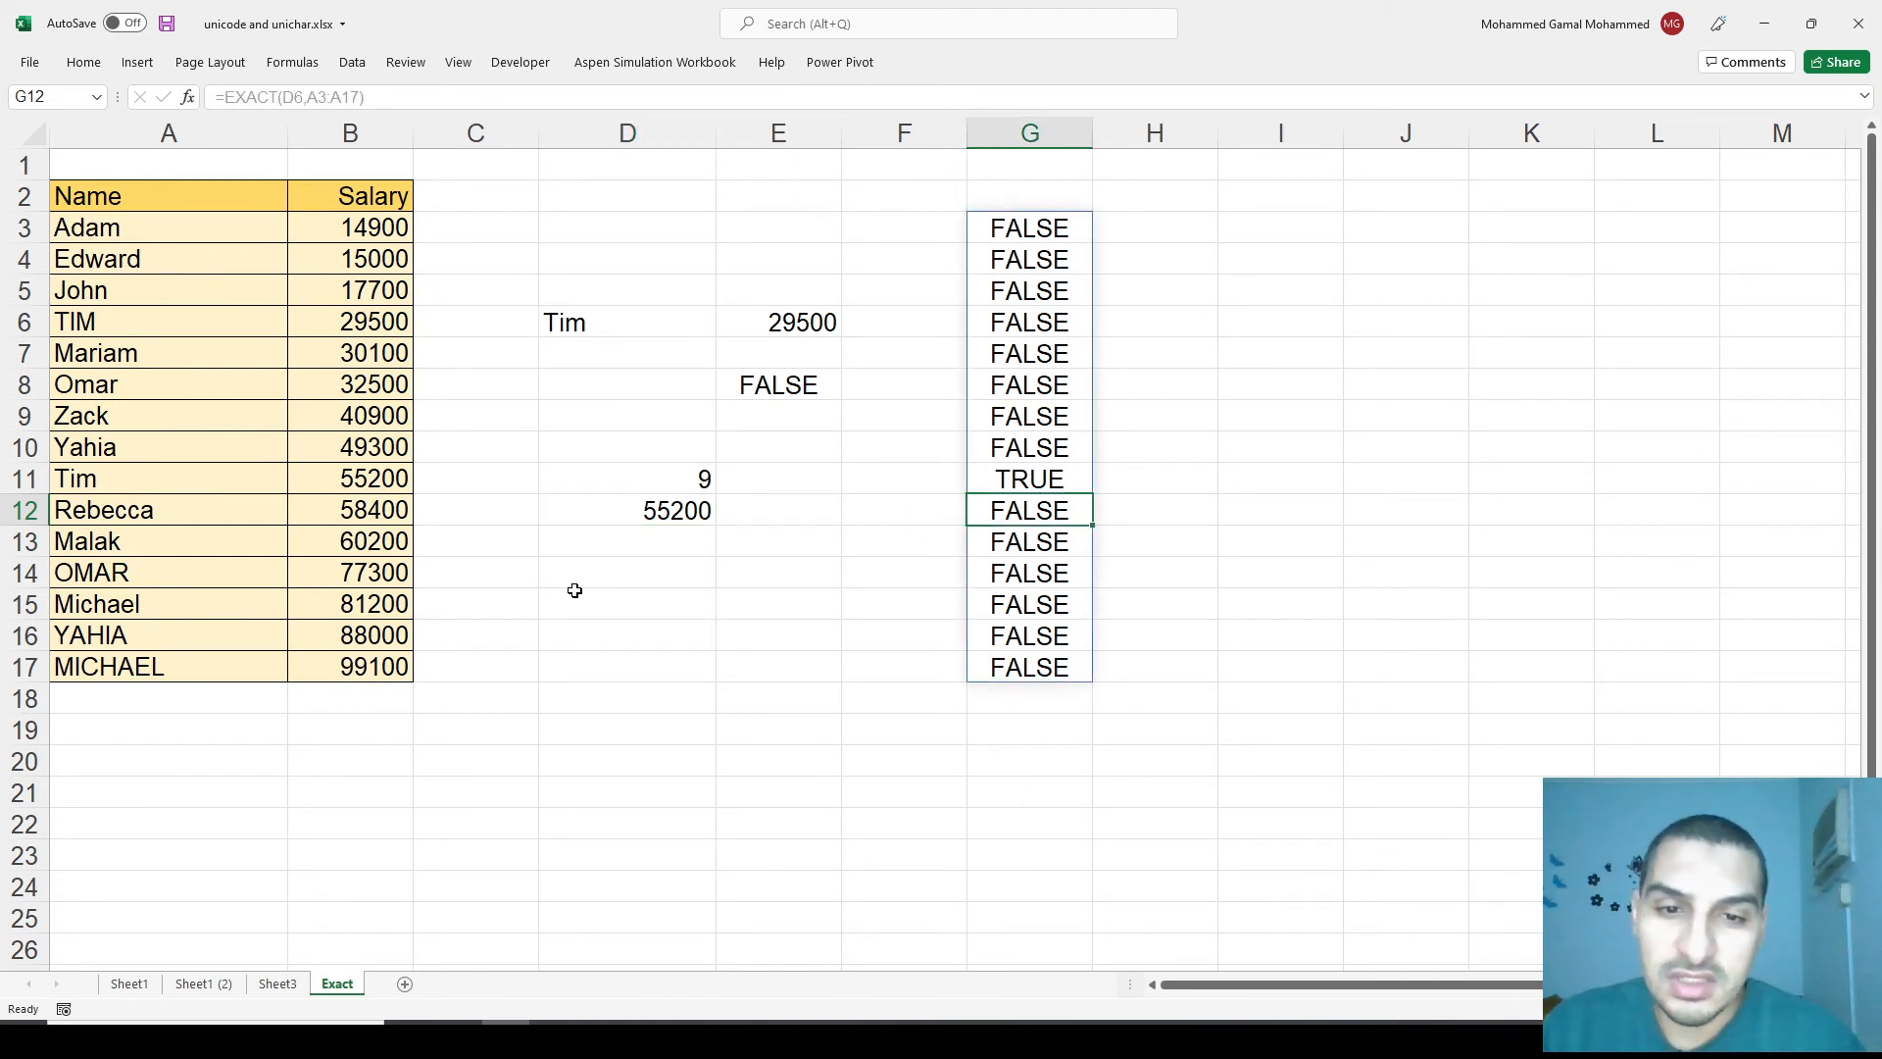
key(Left)
key(Left)
key(Left)
key(Up)
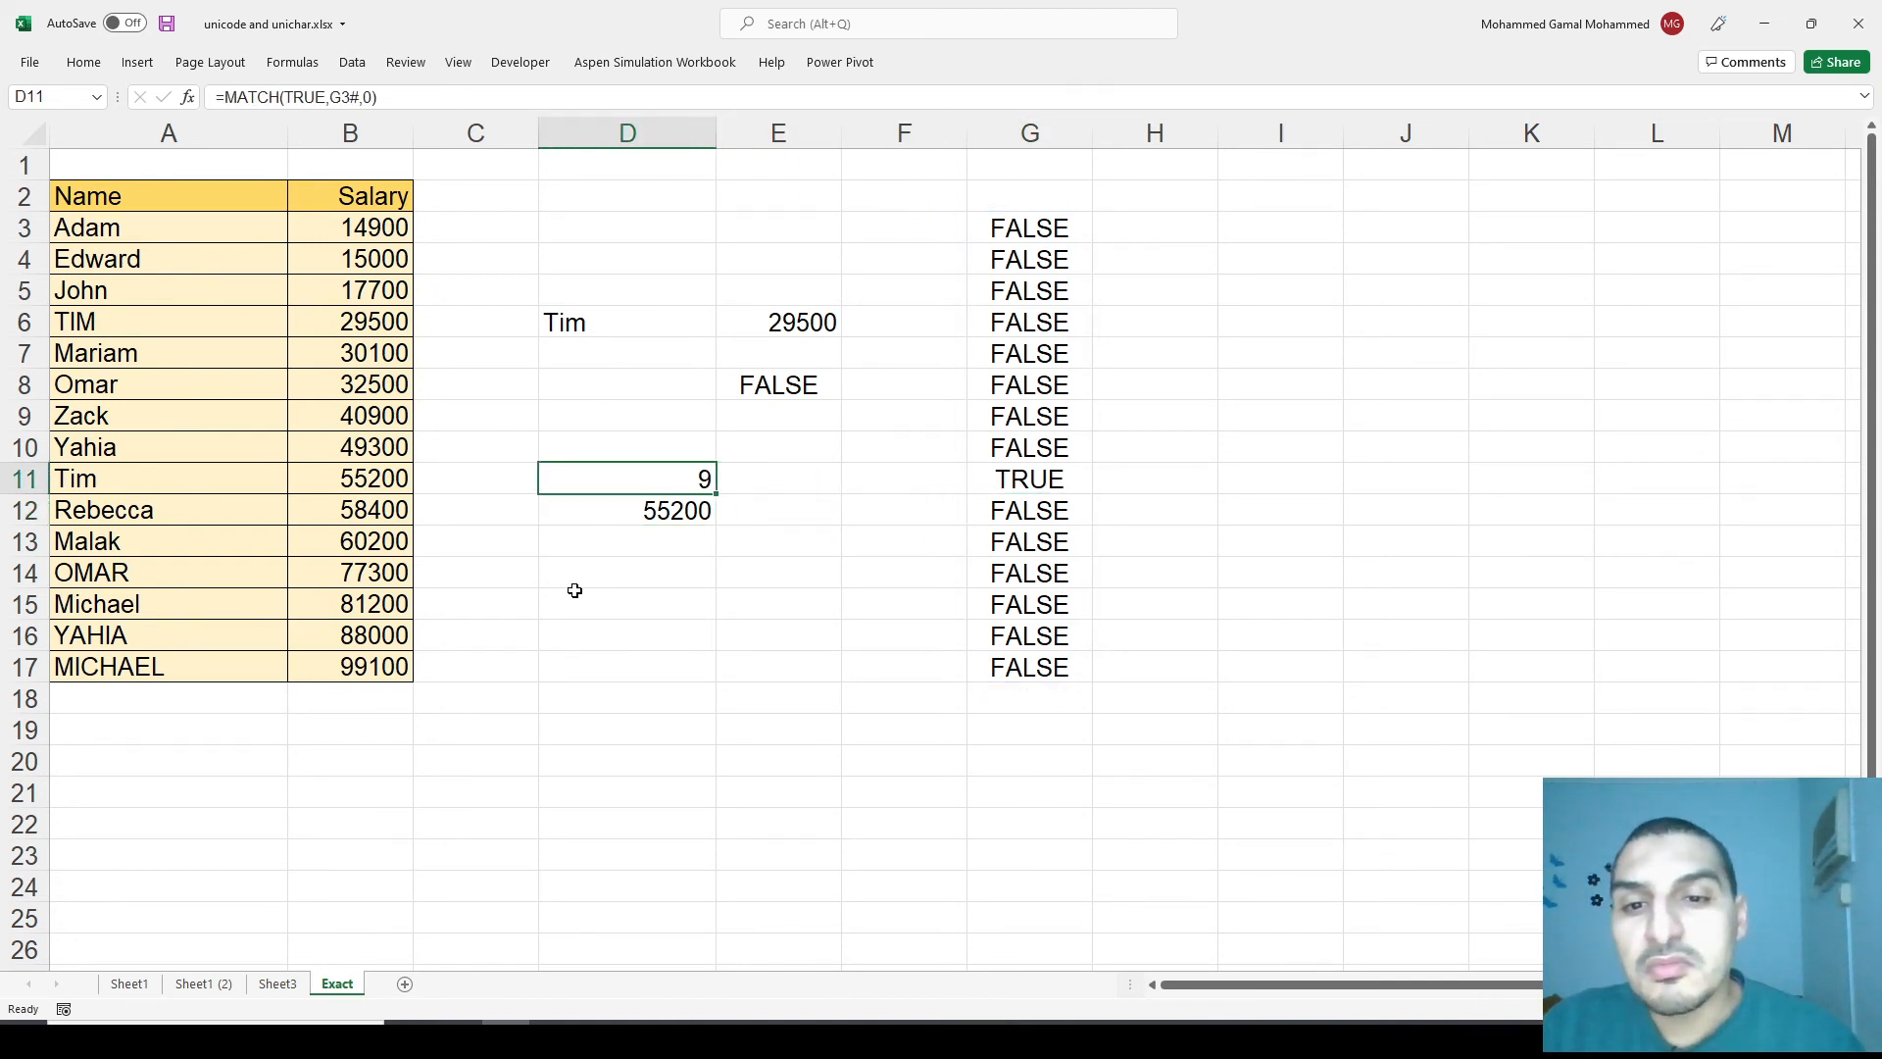
key(Right)
key(Up)
key(Up)
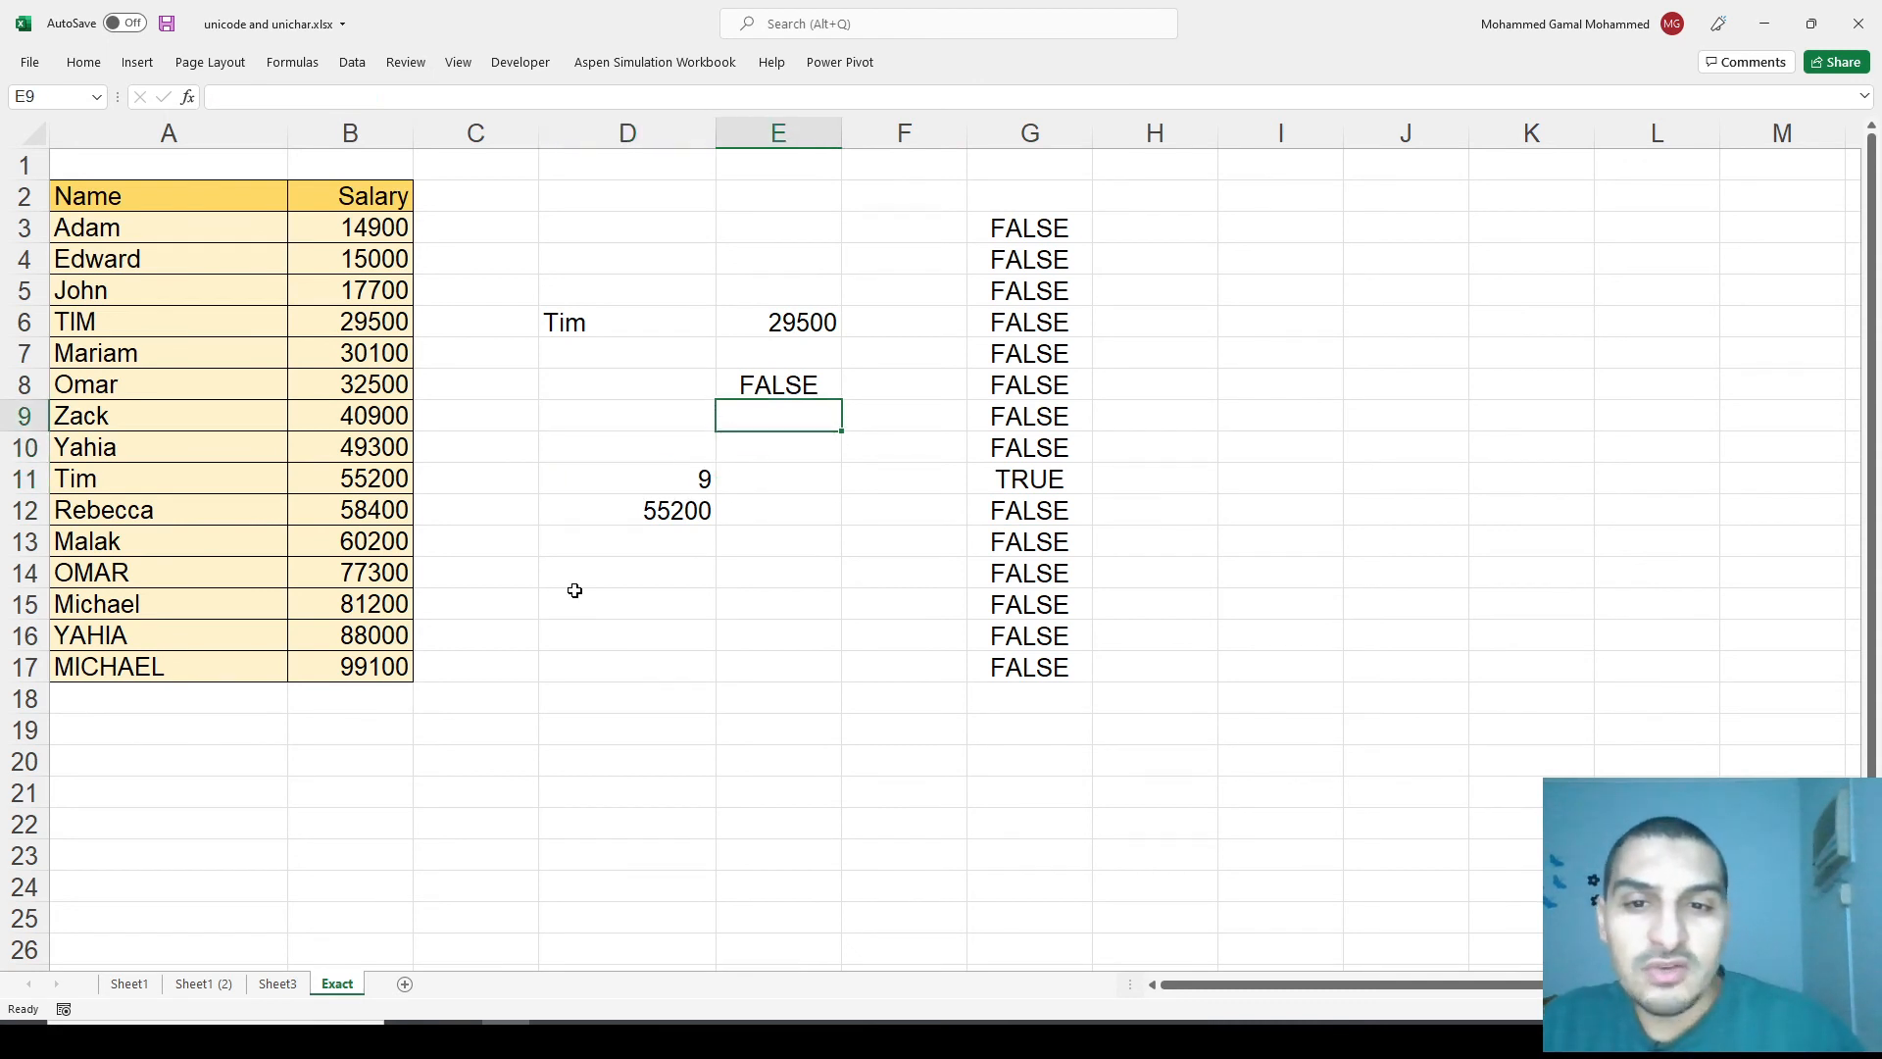
Clear the single-cell EXACT comparison in E8.
key(Up)
key(Delete)
key(Down)
key(Left)
key(Down)
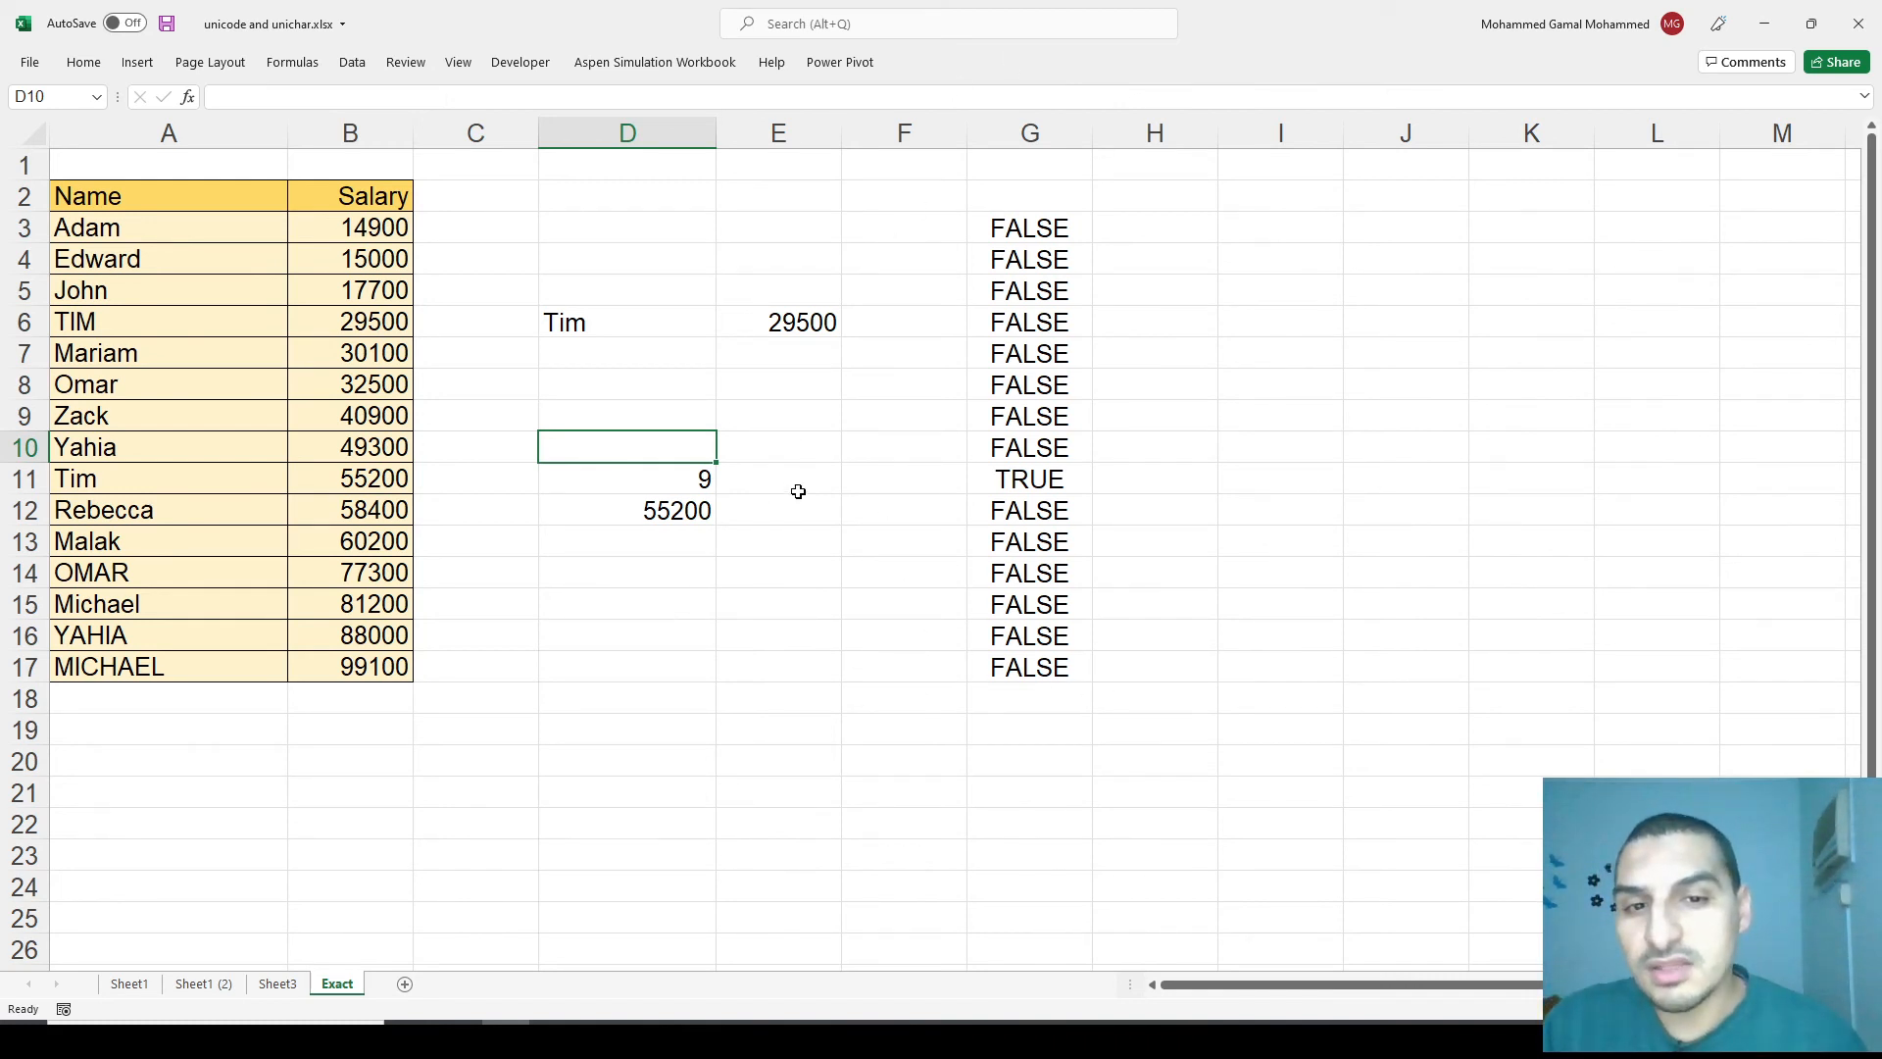
key(Right)
key(Right)
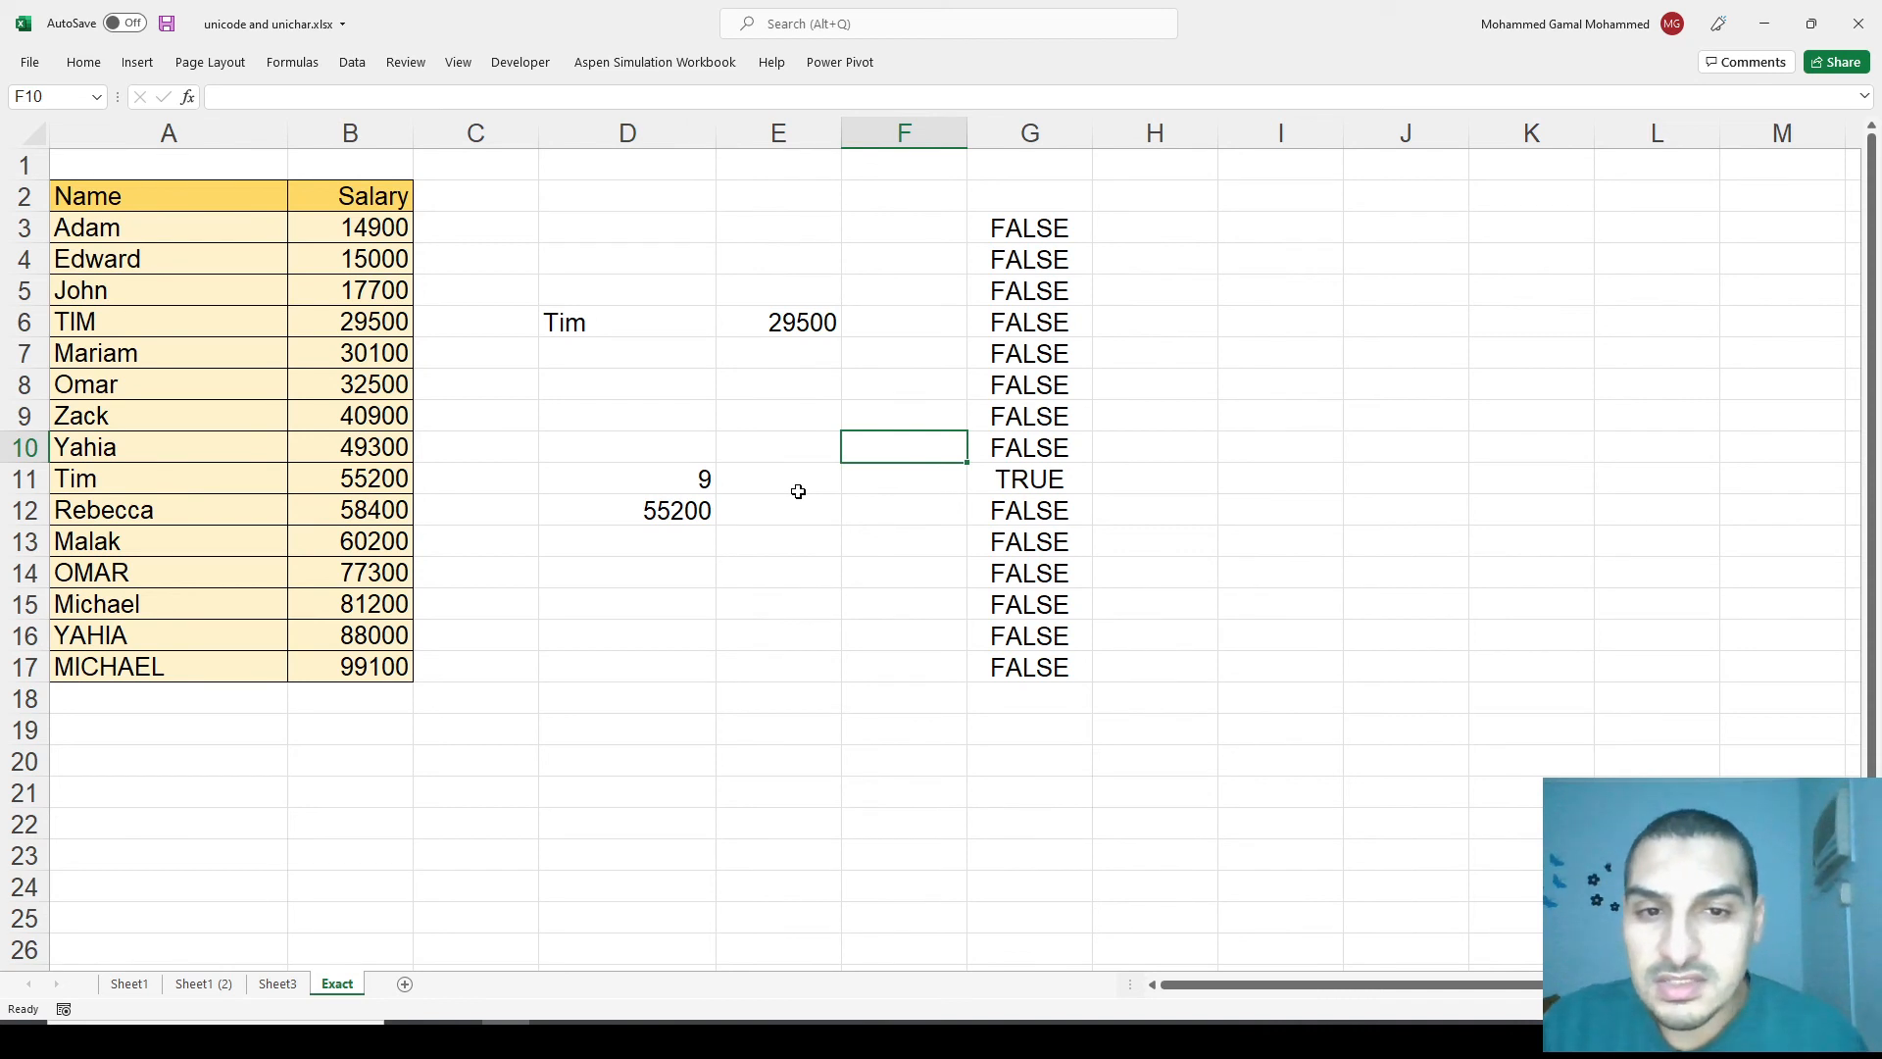
Copy the EXACT(D6,A3:A17) expression from the formula in G3, without its equals sign.
key(Right)
key(ctrl+Up)
key(F2)
key(shift+Home)
key(shift+Right)
key(ctrl+c)
key(Return)
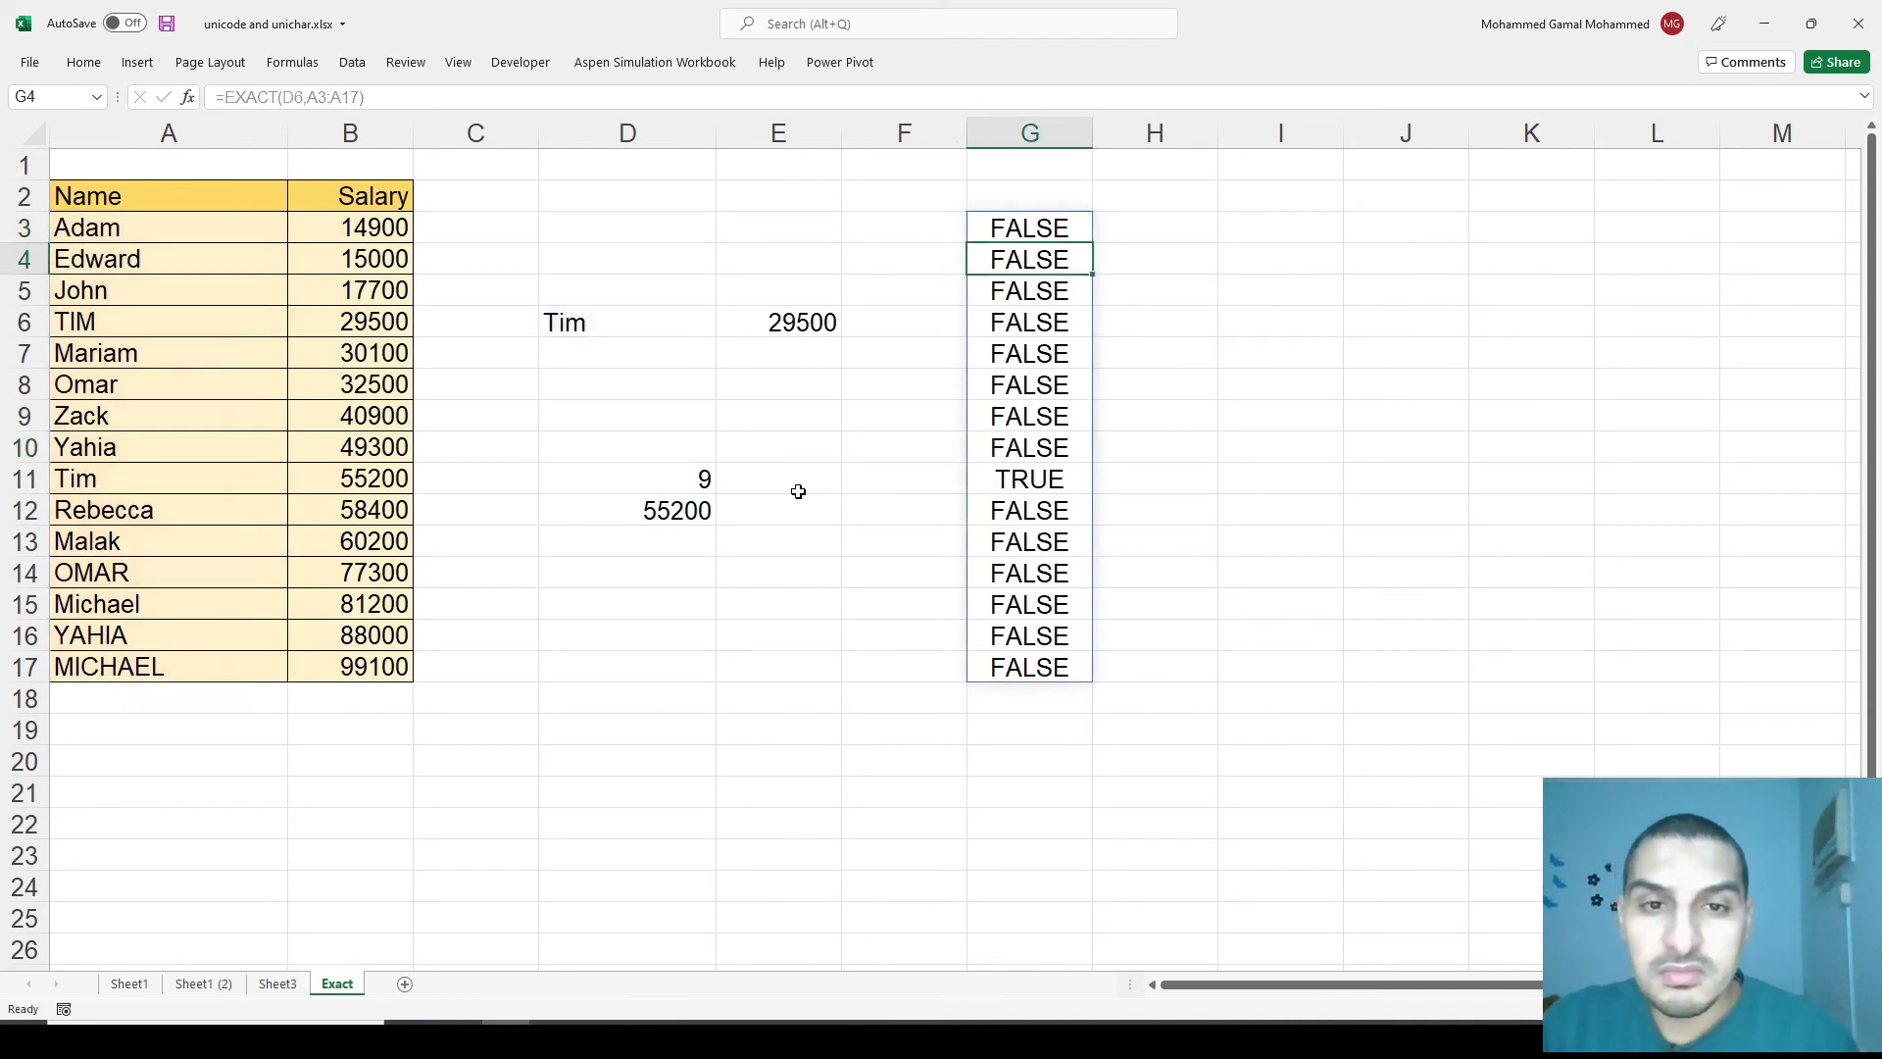
Replace the G3# reference in the MATCH formula in D11 with the copied EXACT(D6,A3:A17) expression.
key(Left)
key(Down)
key(Left)
key(Down)
key(Left)
key(Down)
key(Down)
key(Down)
key(Down)
key(Down)
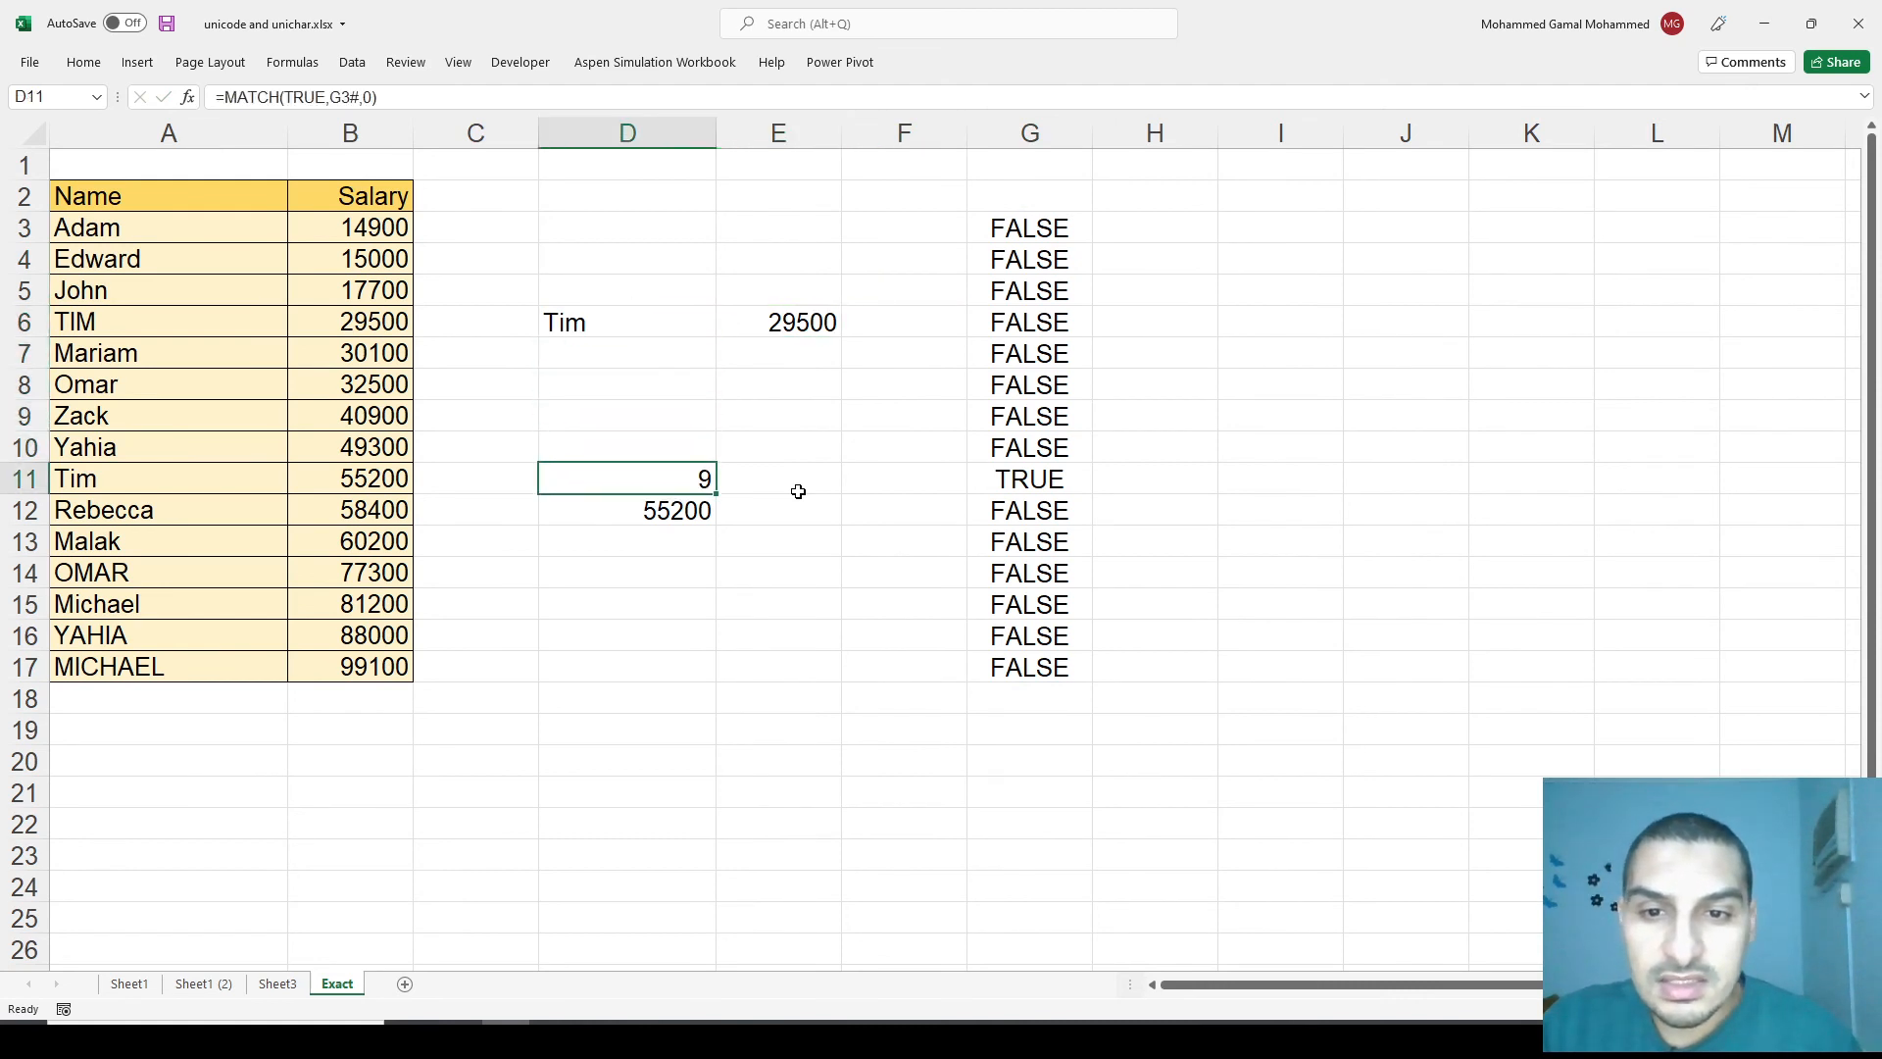
key(F2)
key(Left)
key(Left)
key(Left)
key(BackSpace)
key(BackSpace)
key(BackSpace)
key(ctrl+v)
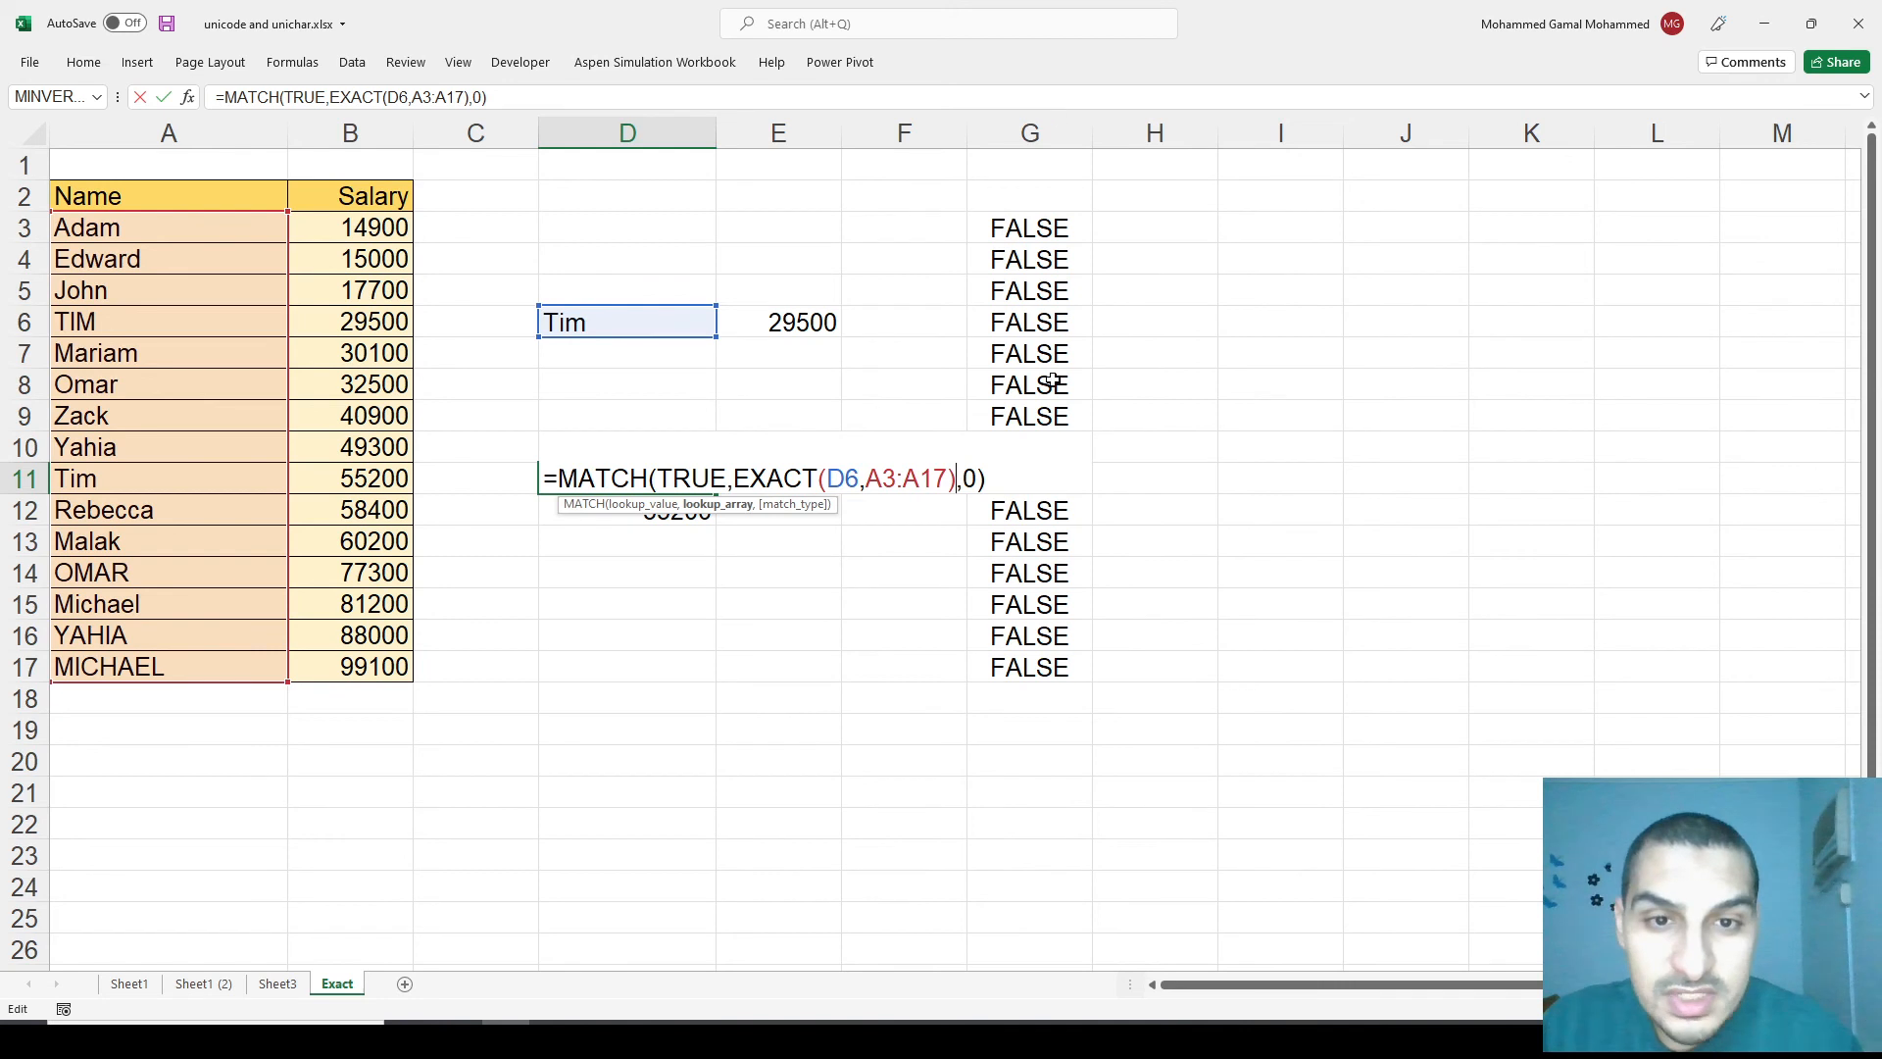
key(Return)
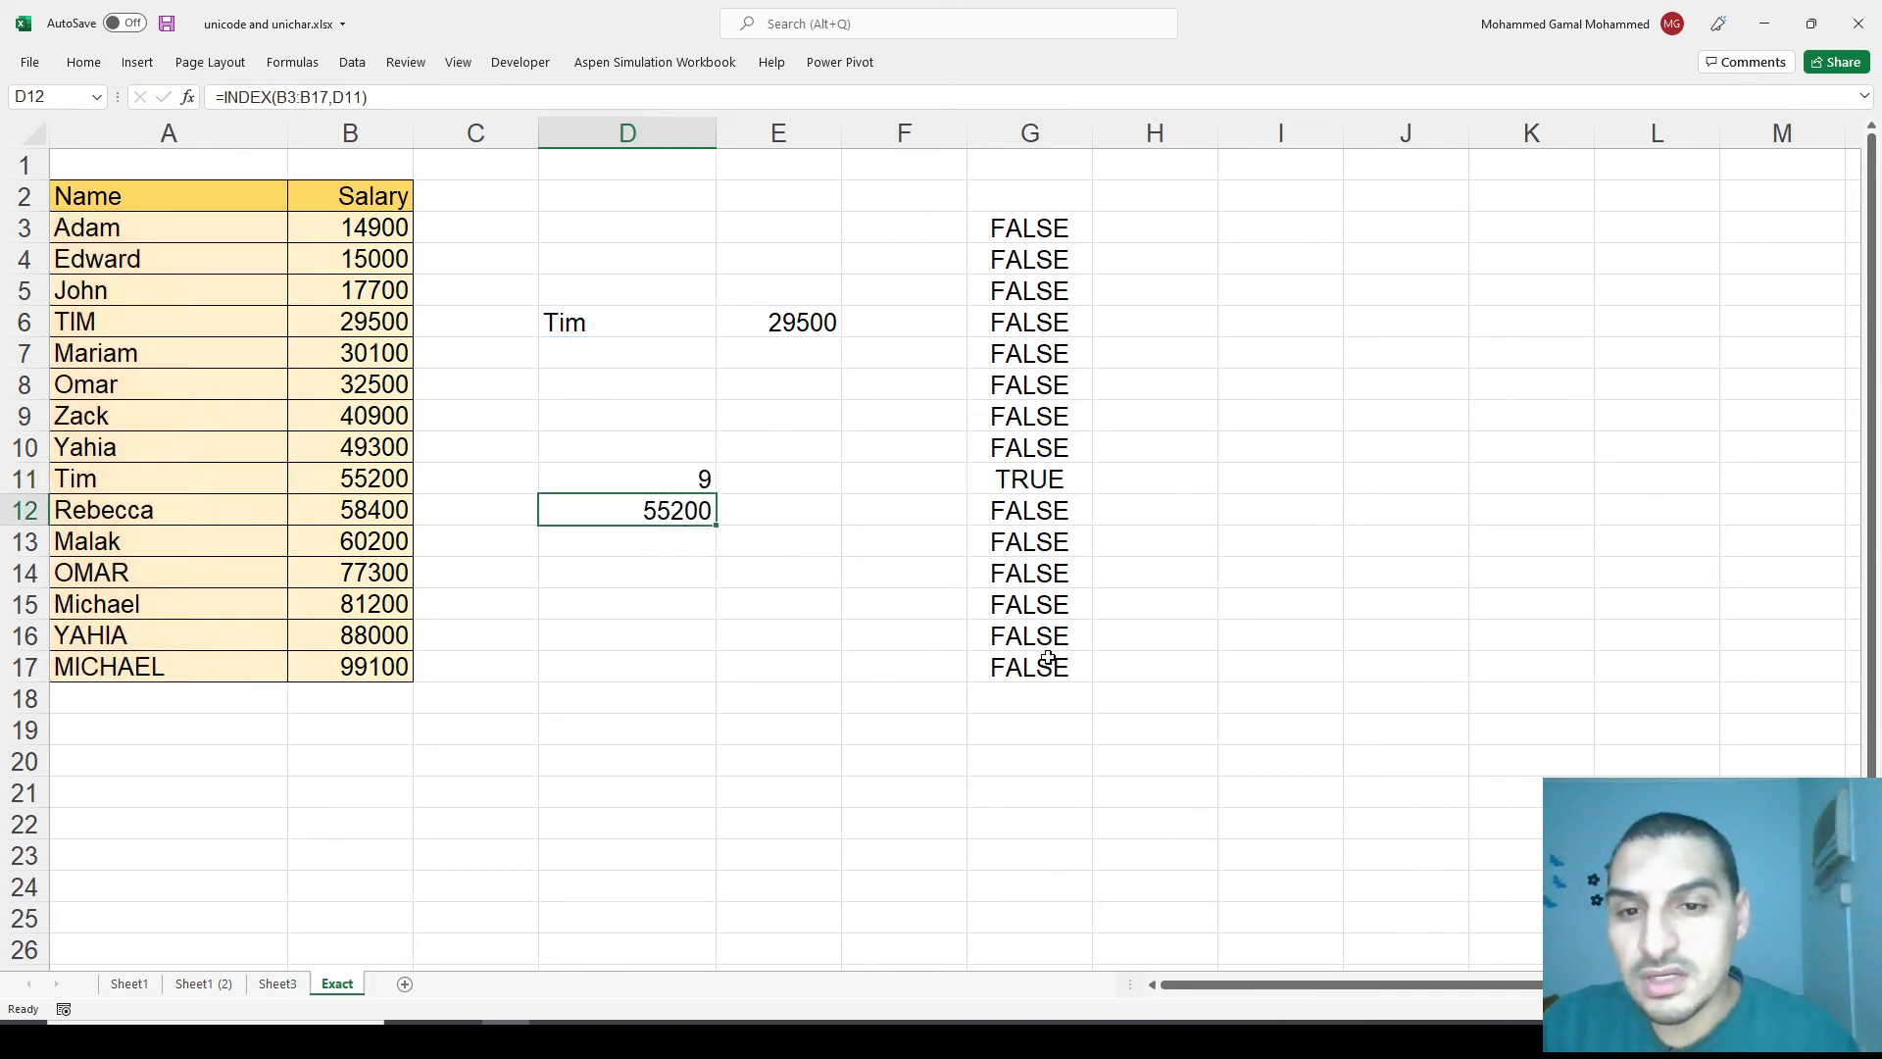
Examine the nested EXACT lookup array in the MATCH formula in D11, leaving it unedited.
key(Right)
key(Up)
key(Left)
key(F2)
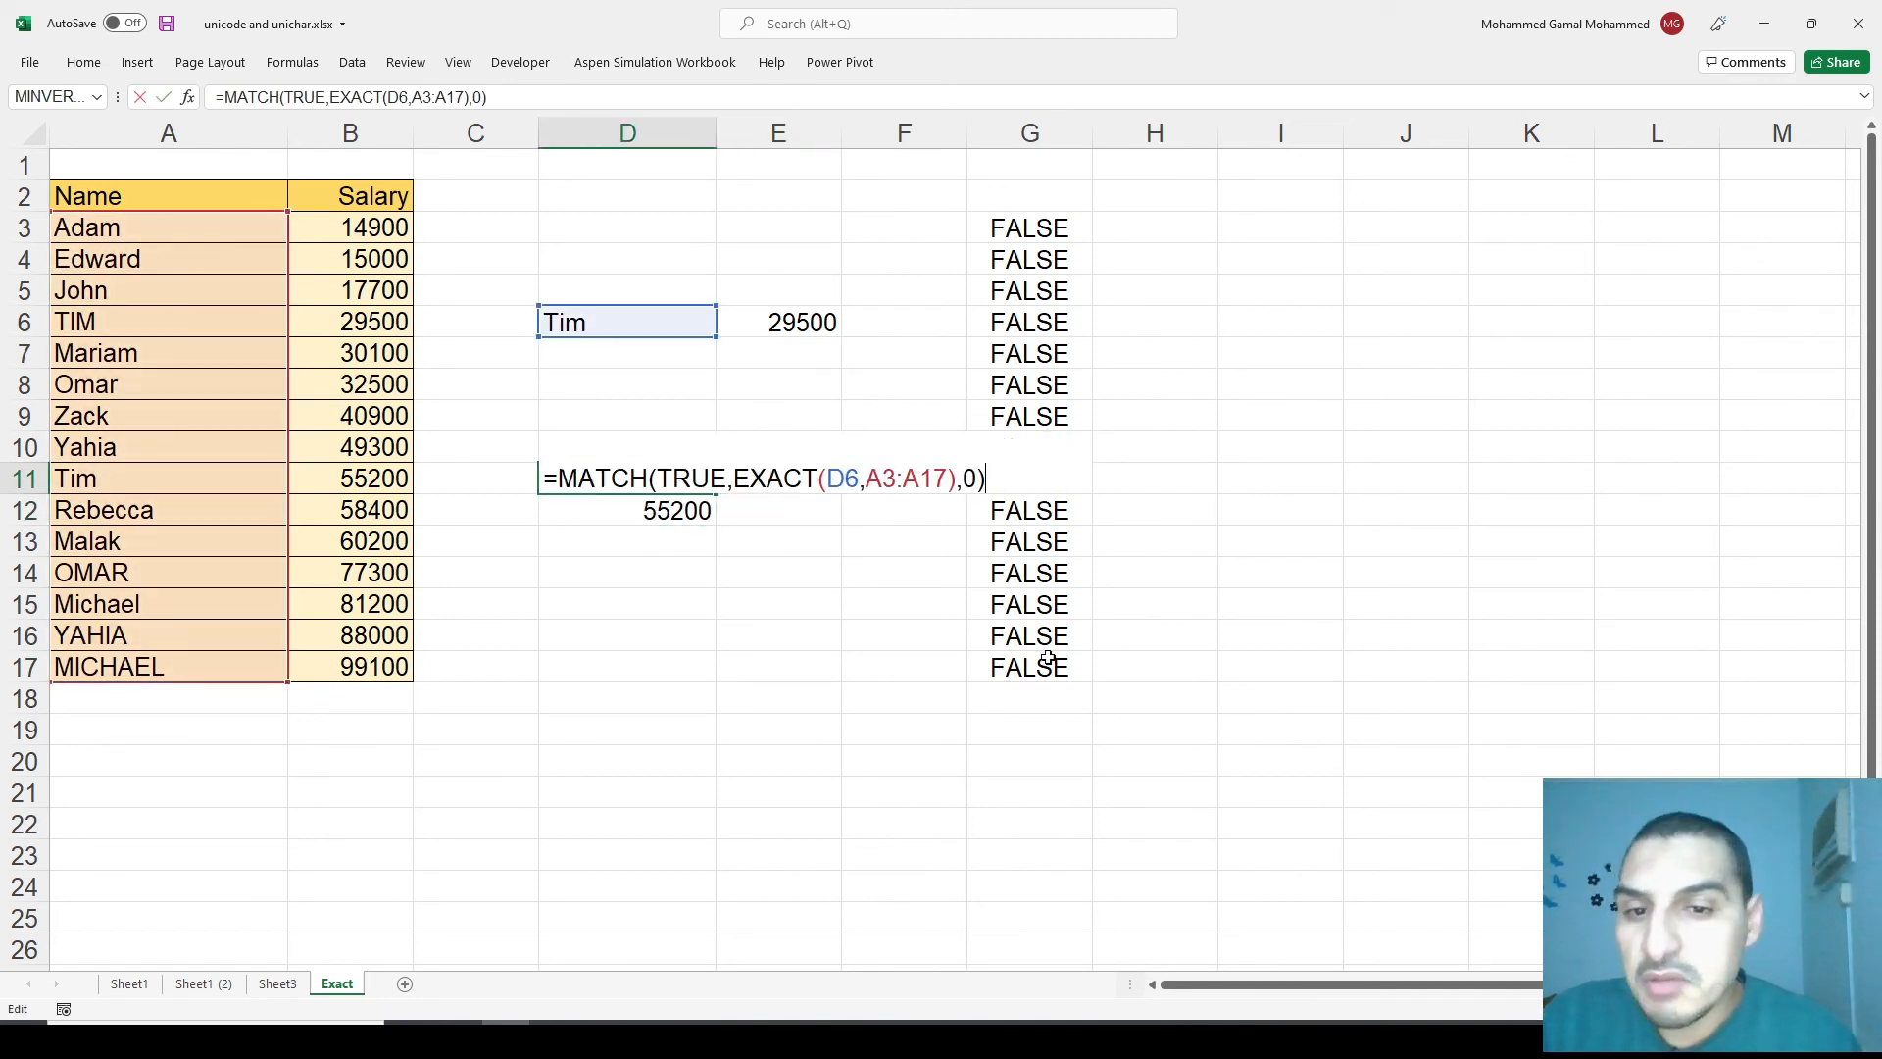
key(Left)
key(Left)
key(Left)
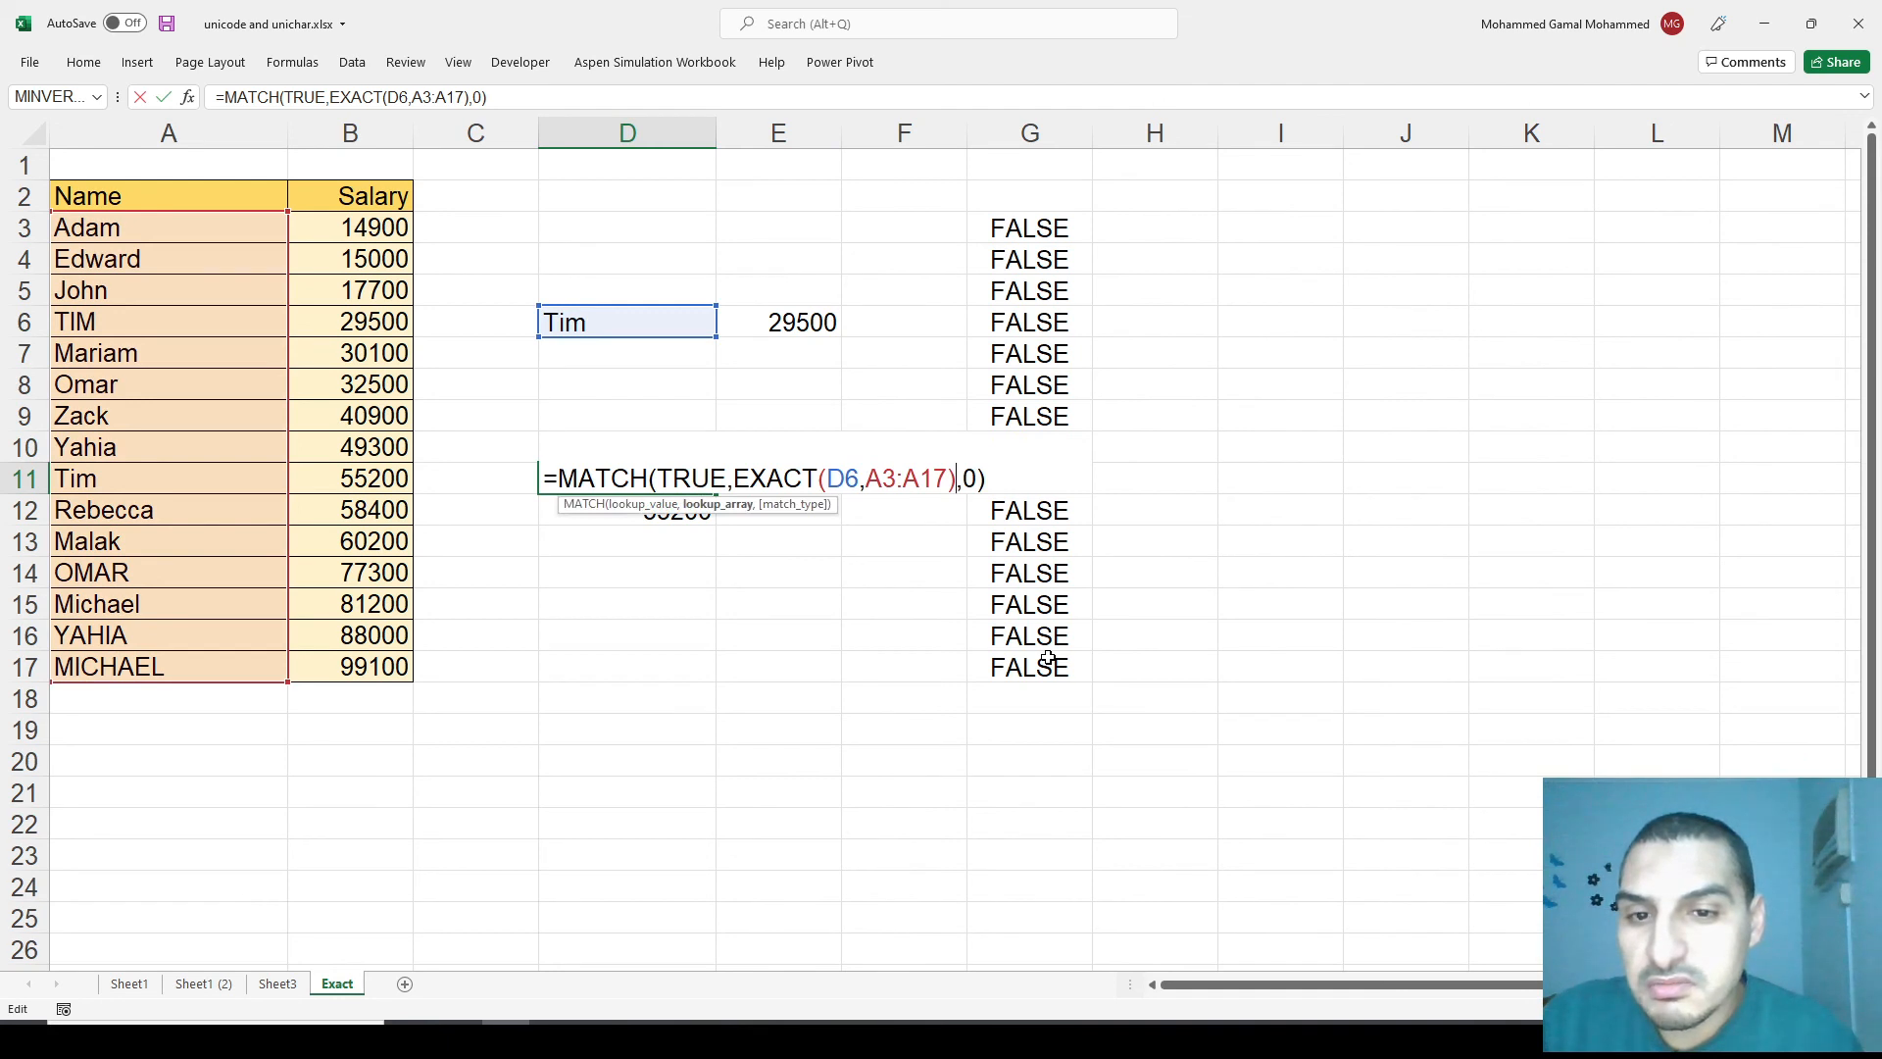
key(Escape)
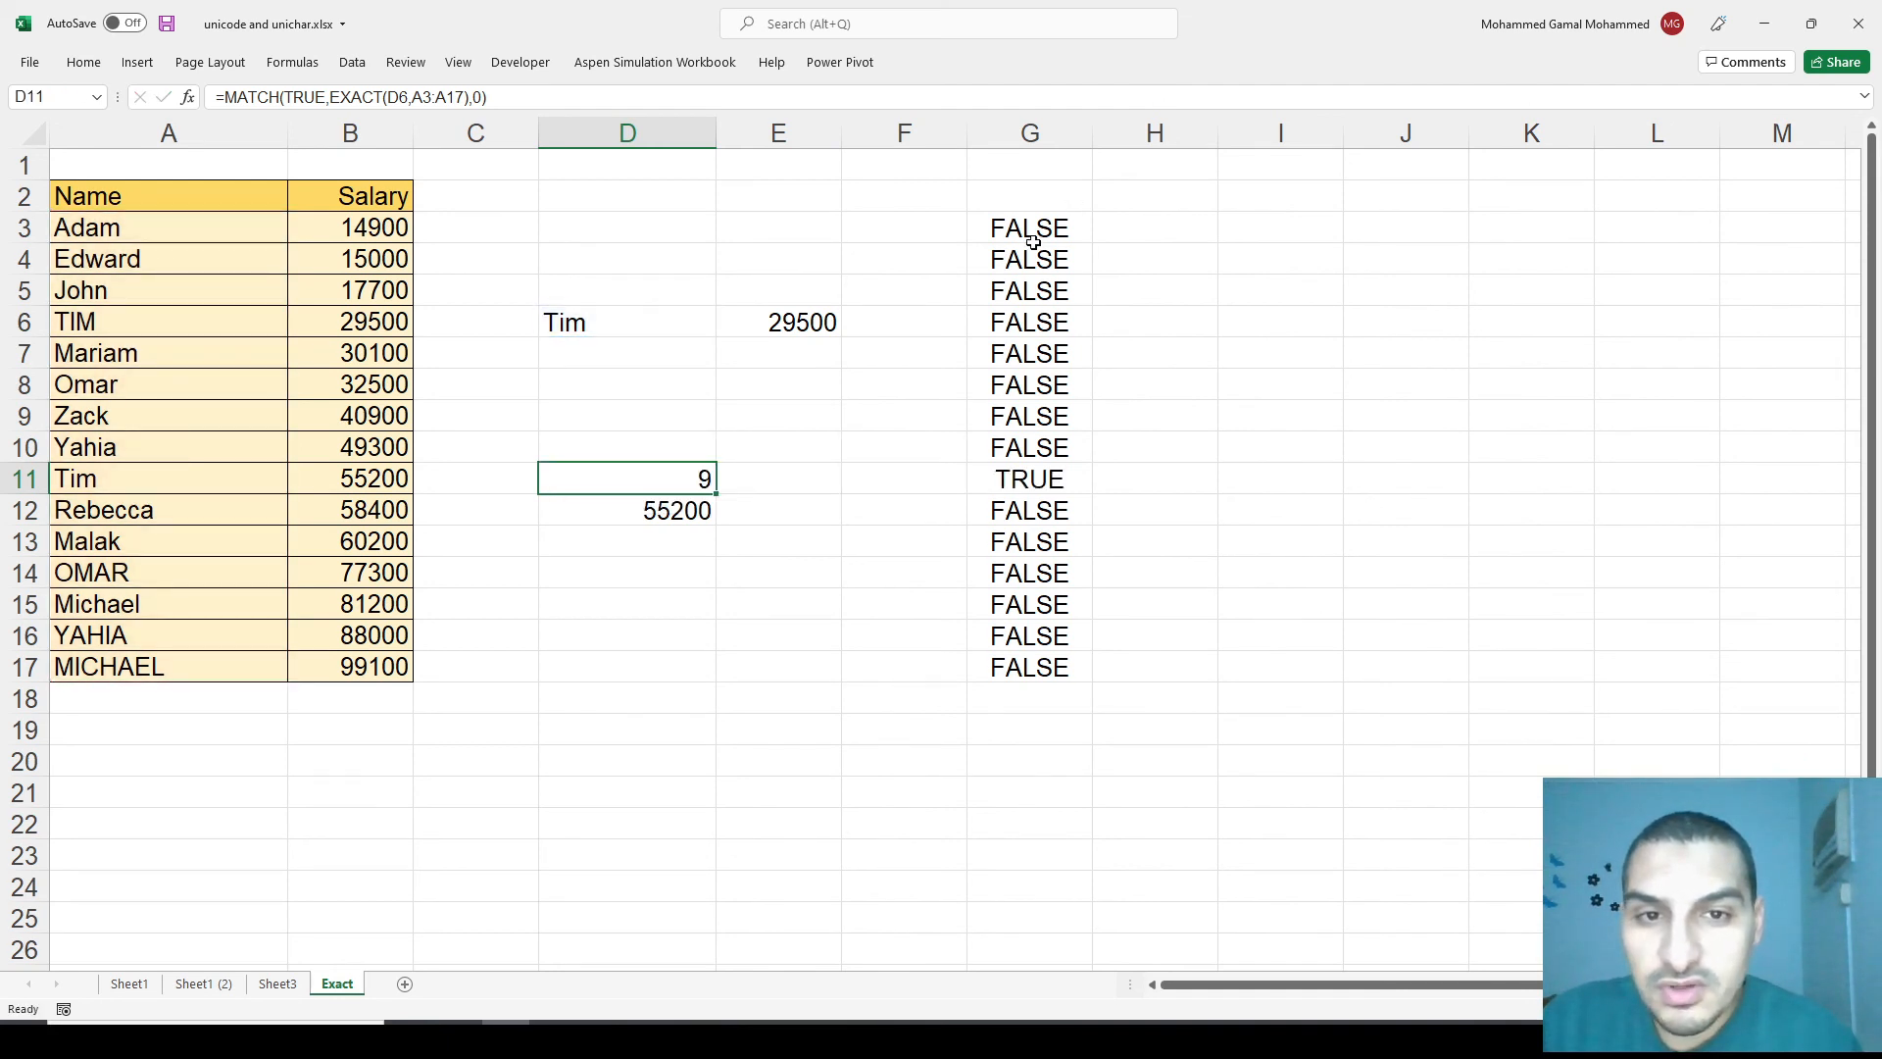
Clear the spilled EXACT helper results from column G and check the formulas in D11 and D12.
drag(1029, 218, 1020, 756)
key(Delete)
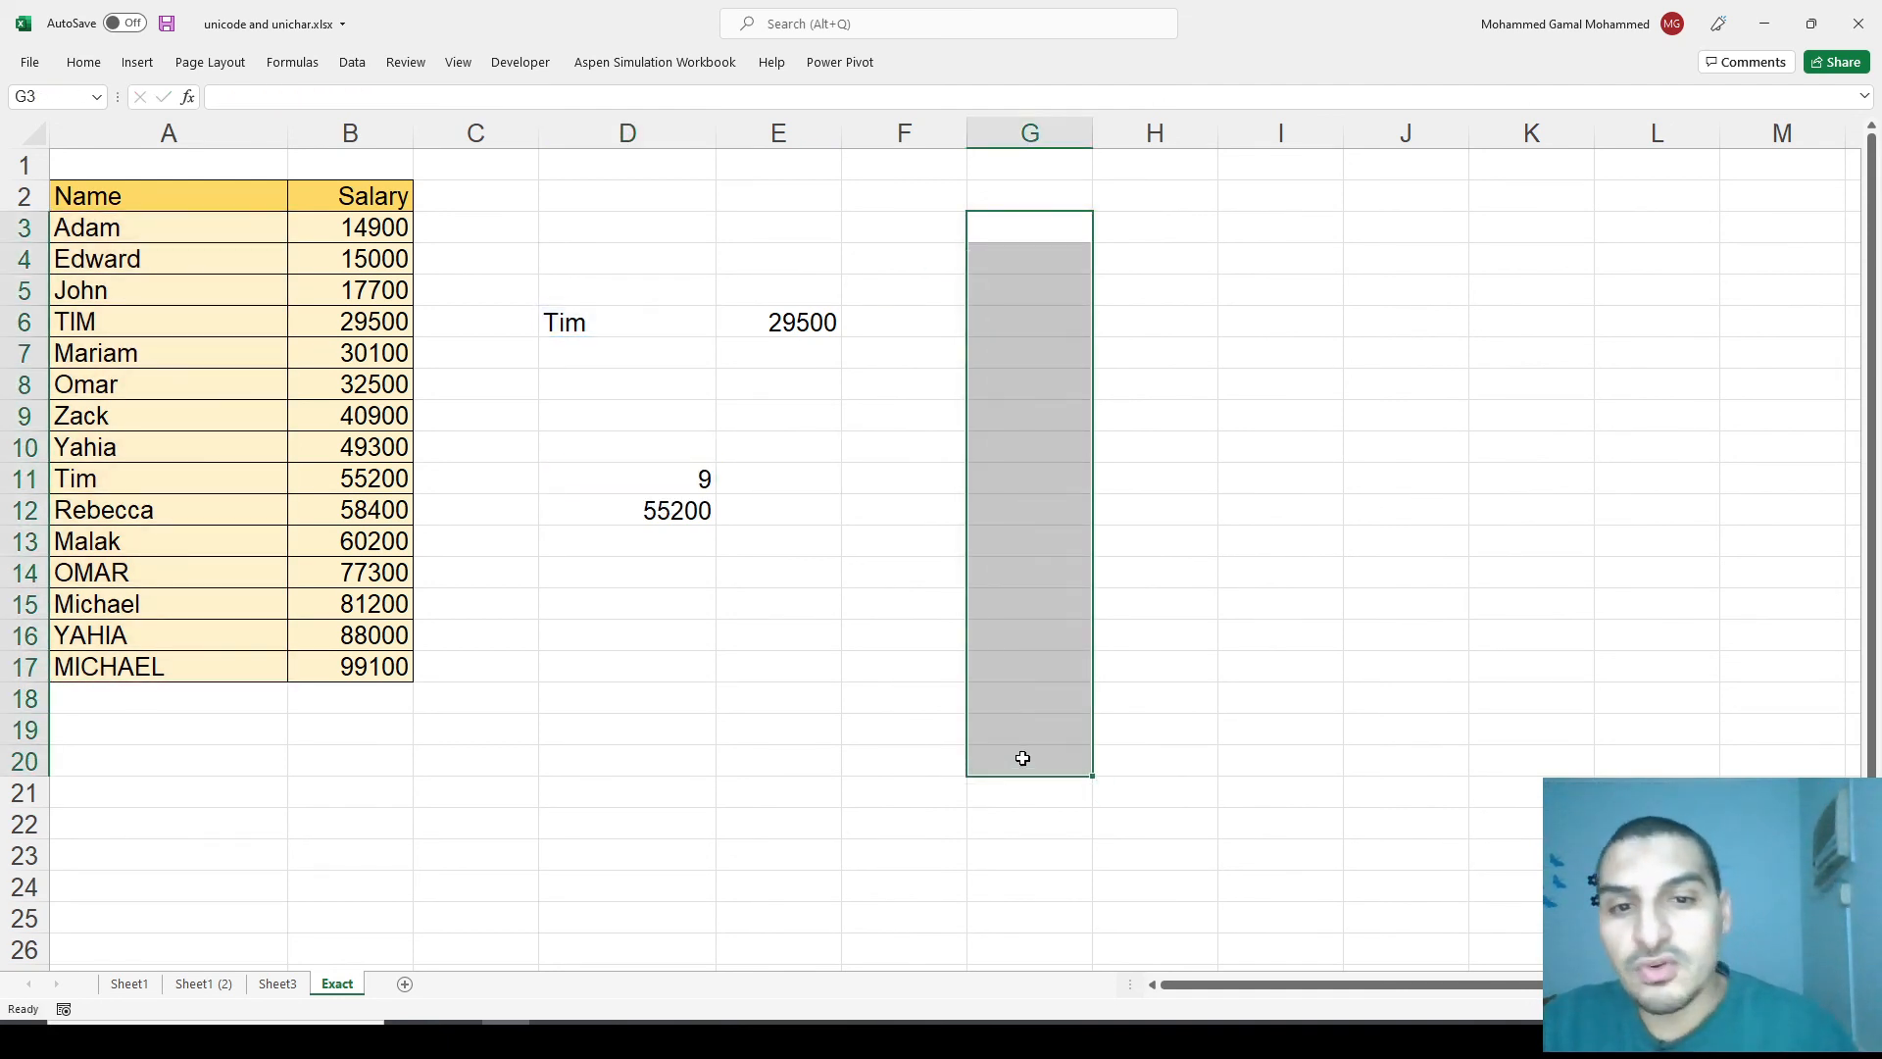
key(Left)
key(Left)
key(Left)
key(Down)
key(Down)
key(Down)
key(Down)
key(Down)
key(Down)
key(Down)
key(Down)
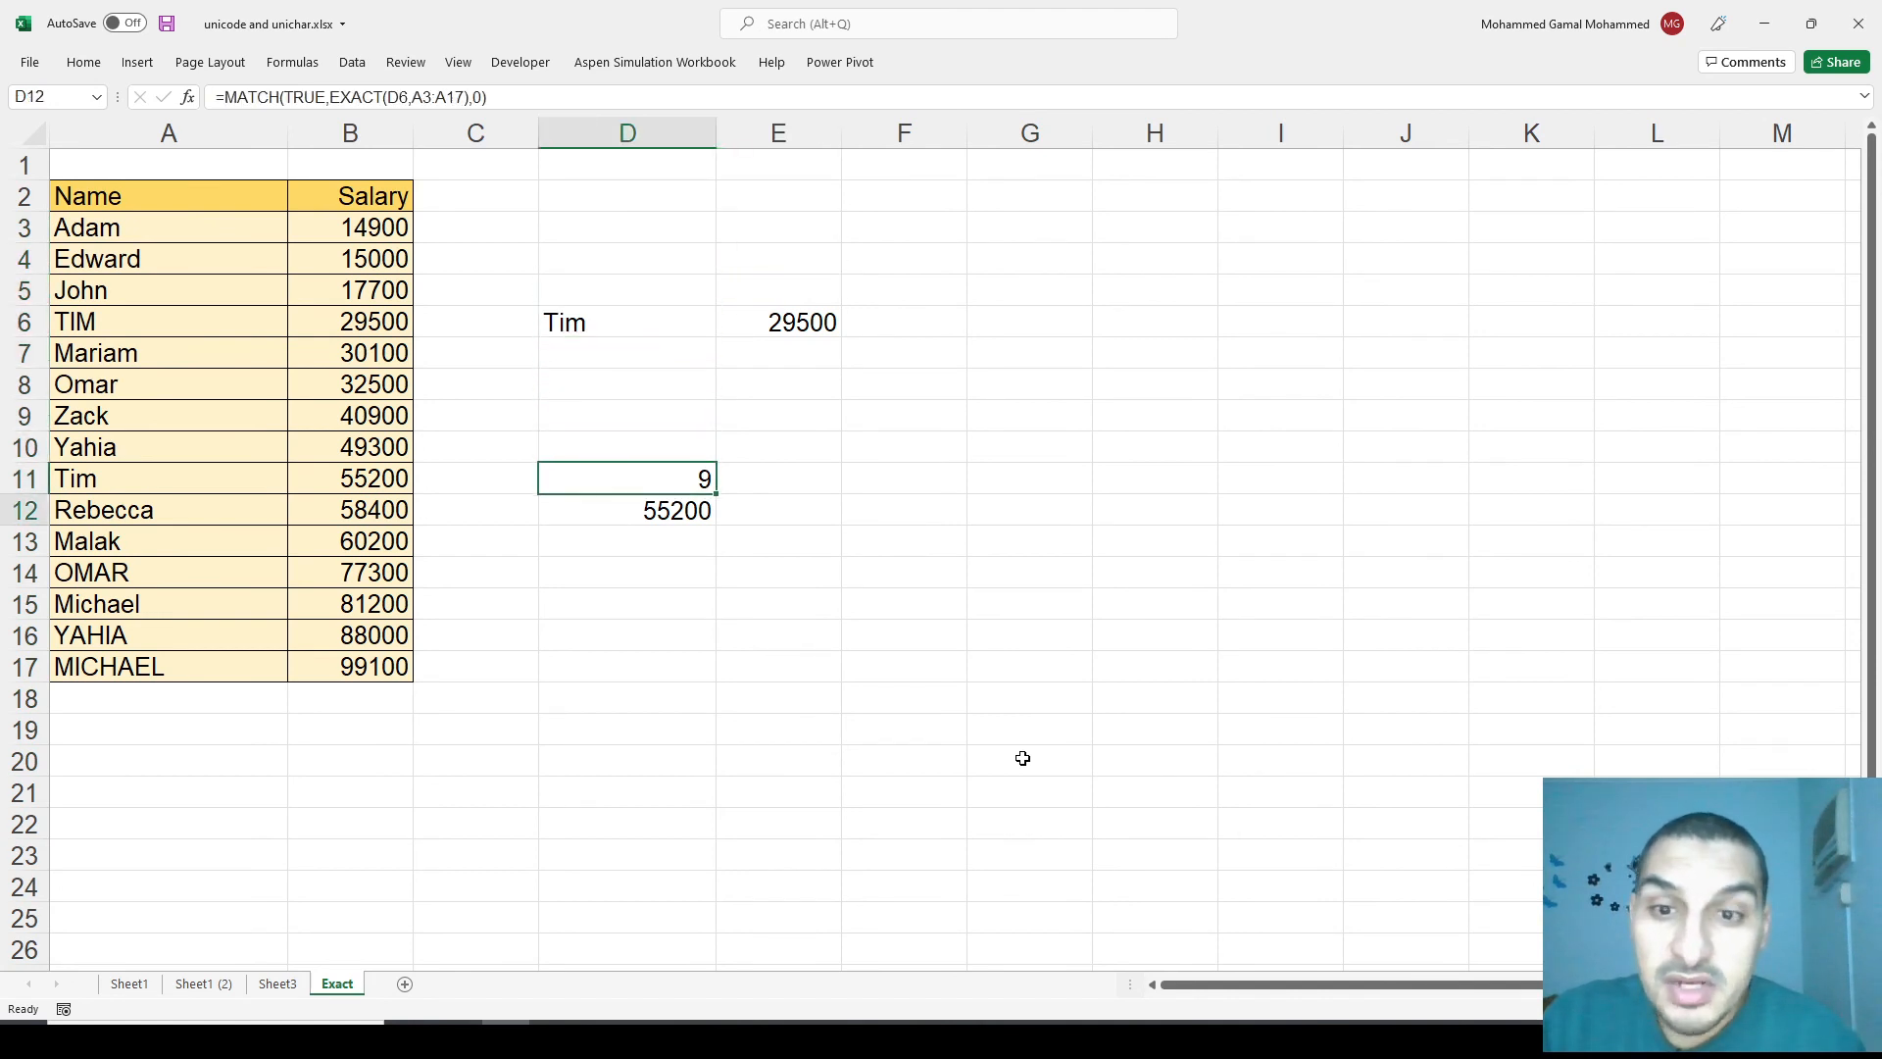
key(Down)
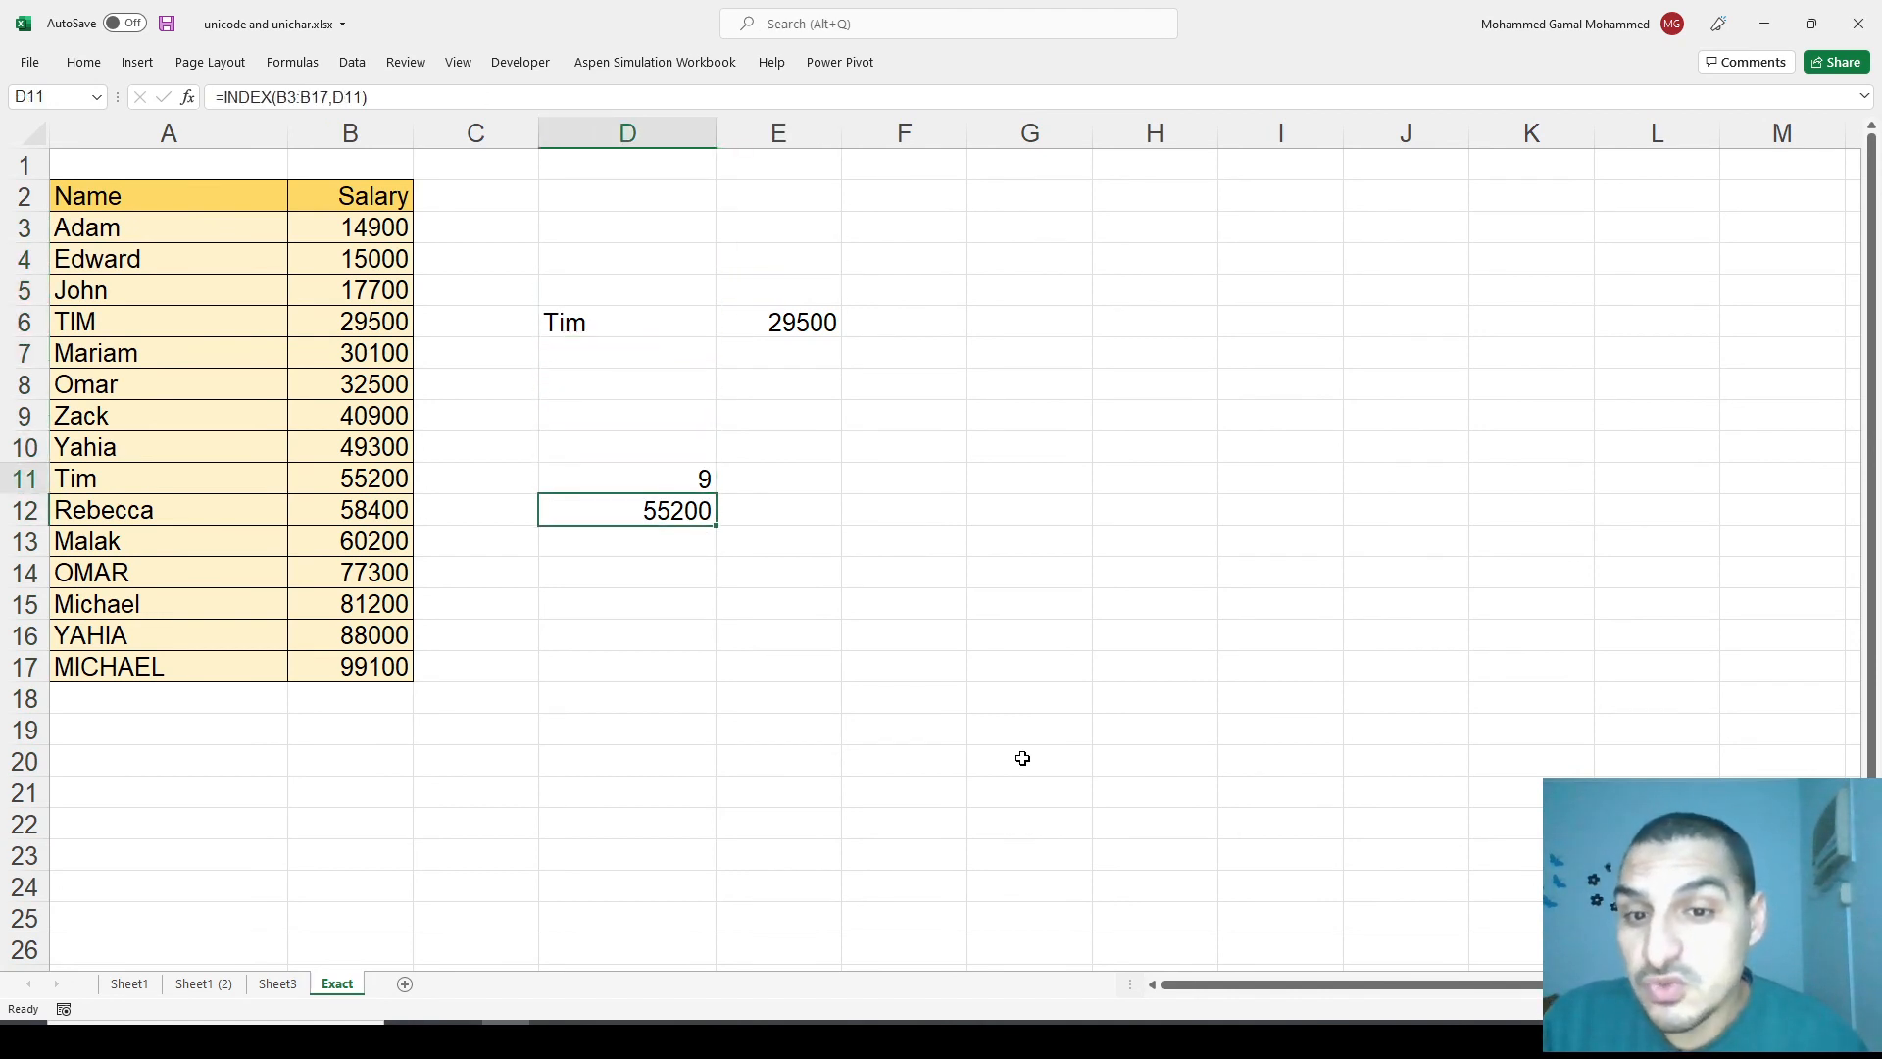
Copy the MATCH(TRUE,EXACT(D6,A3:A17),0) expression from the formula in D11, without its equals sign.
key(Up)
key(Down)
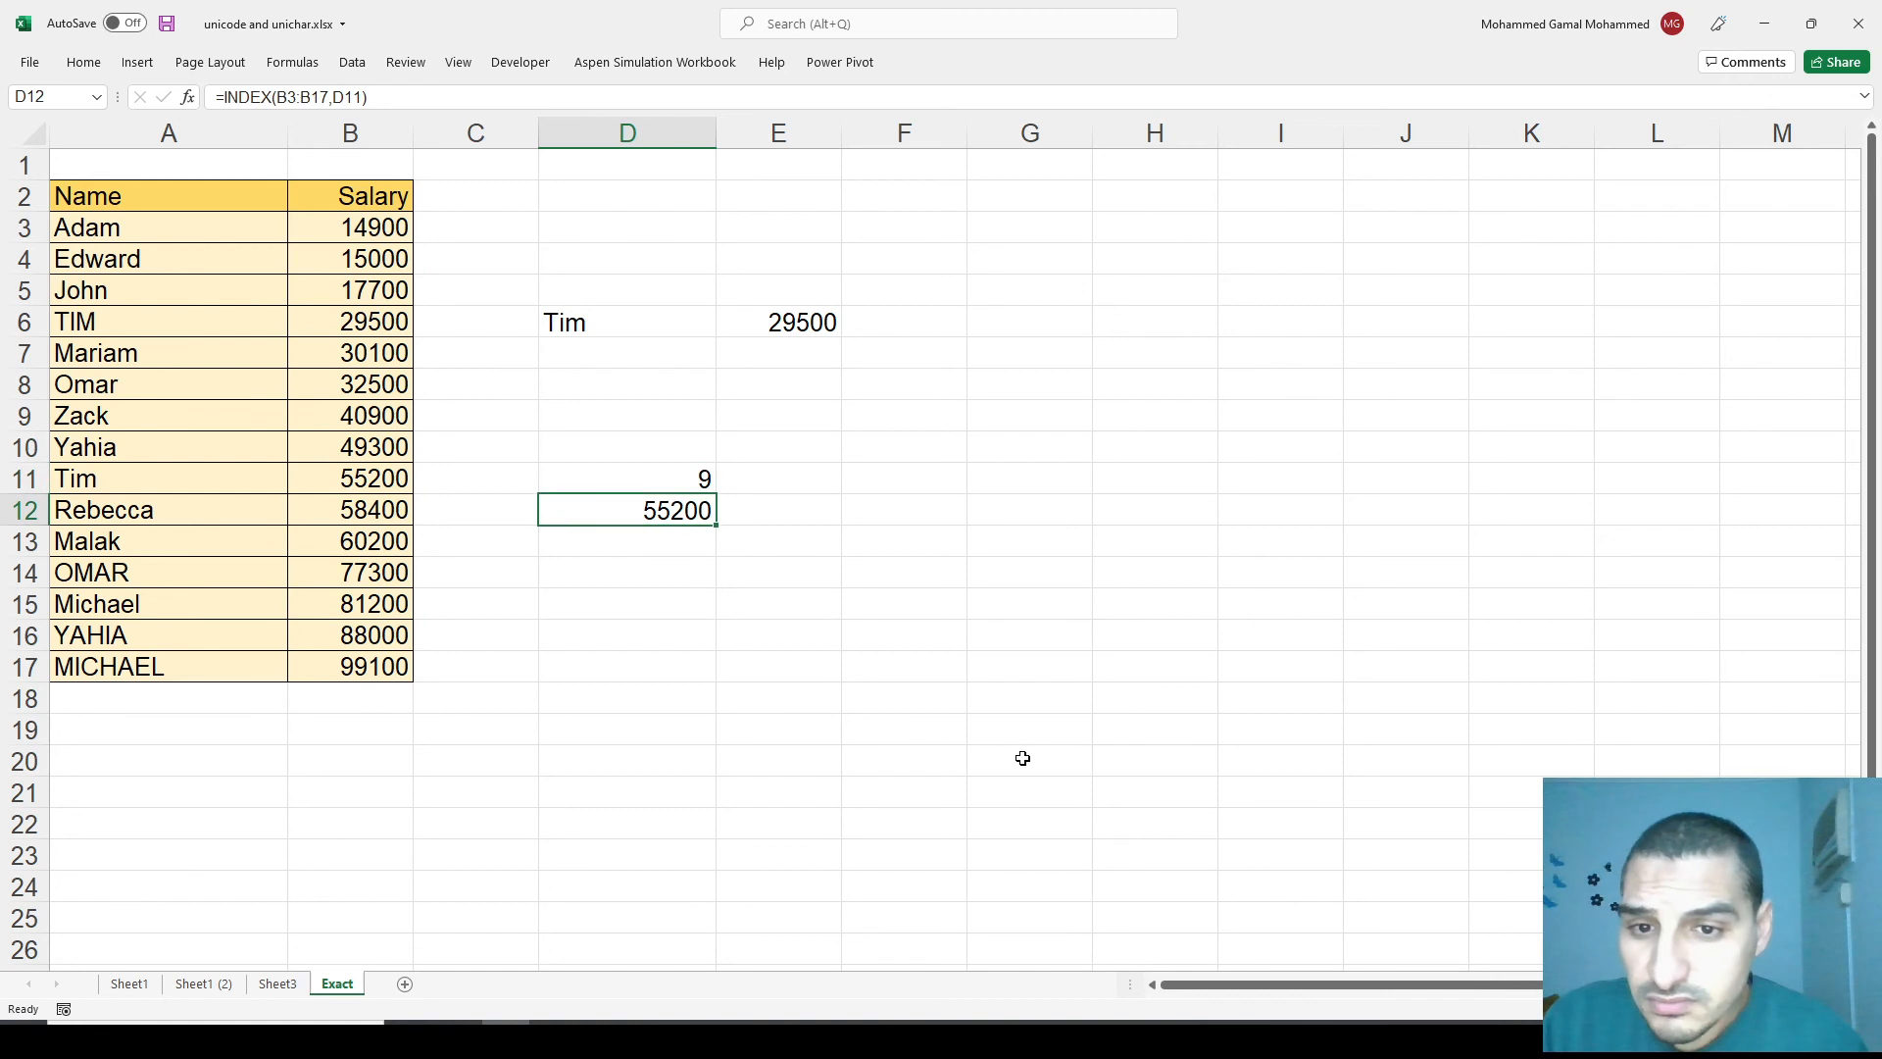
key(F2)
key(Escape)
key(Up)
key(F2)
key(shift+Home)
key(ctrl+c)
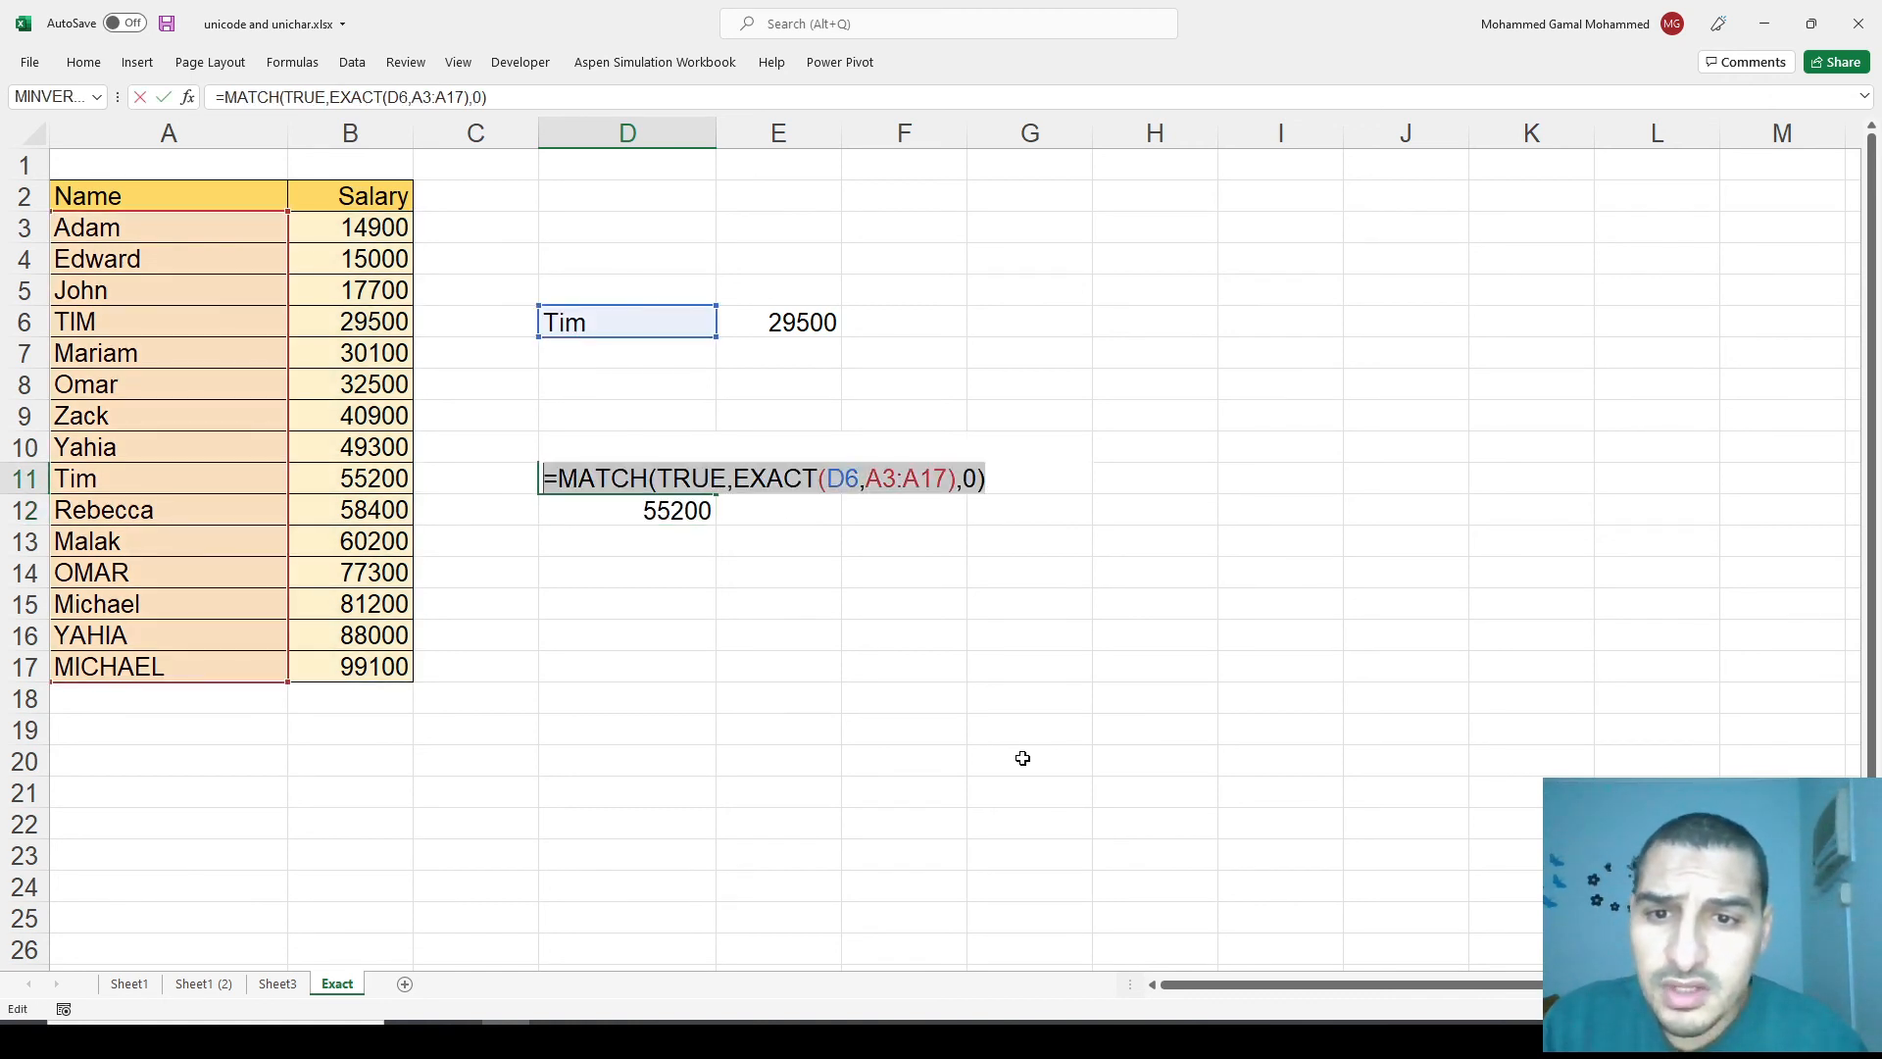
key(Return)
Replace the D11 reference in the INDEX formula in D12 with the copied MATCH expression.
key(F2)
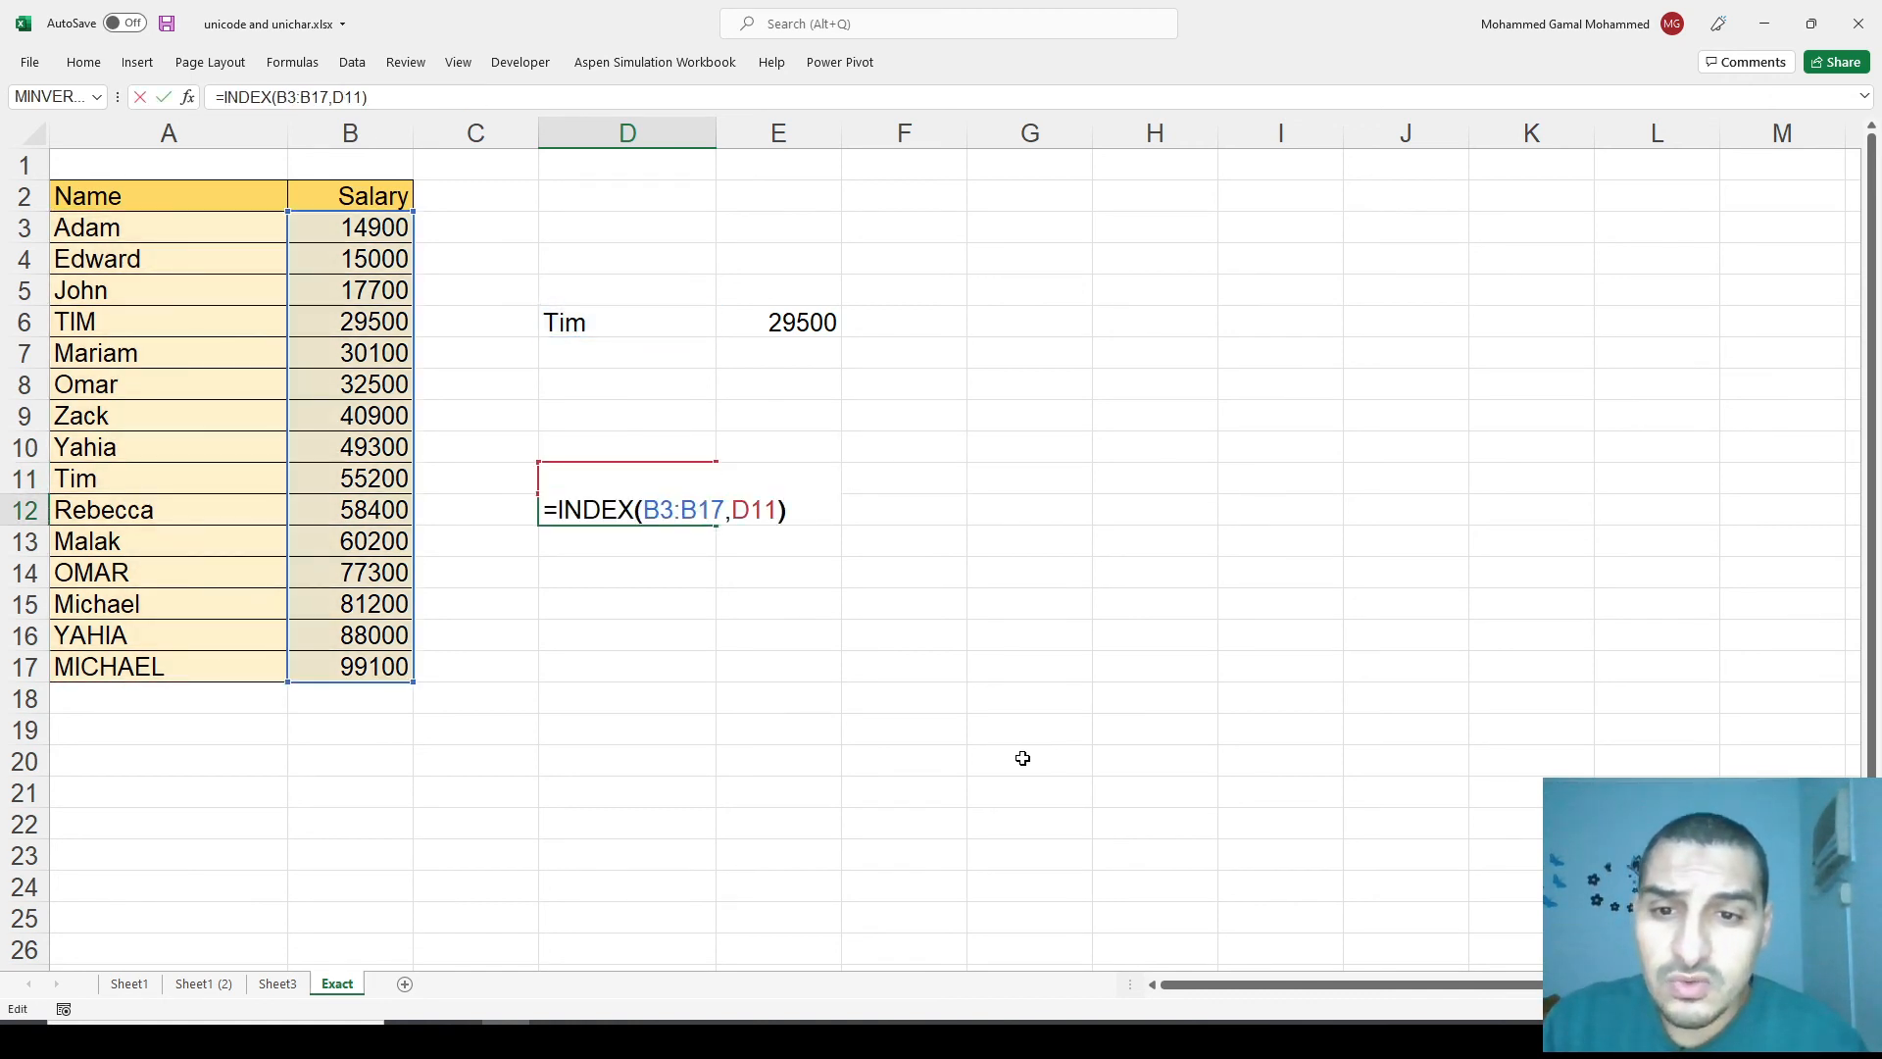
key(Left)
key(shift+Left)
key(shift+Left)
key(shift+Left)
key(ctrl+v)
key(Return)
Clear the MATCH helper formula in D11 and move the combined INDEX formula from D12 to E7.
key(Up)
key(Up)
key(Delete)
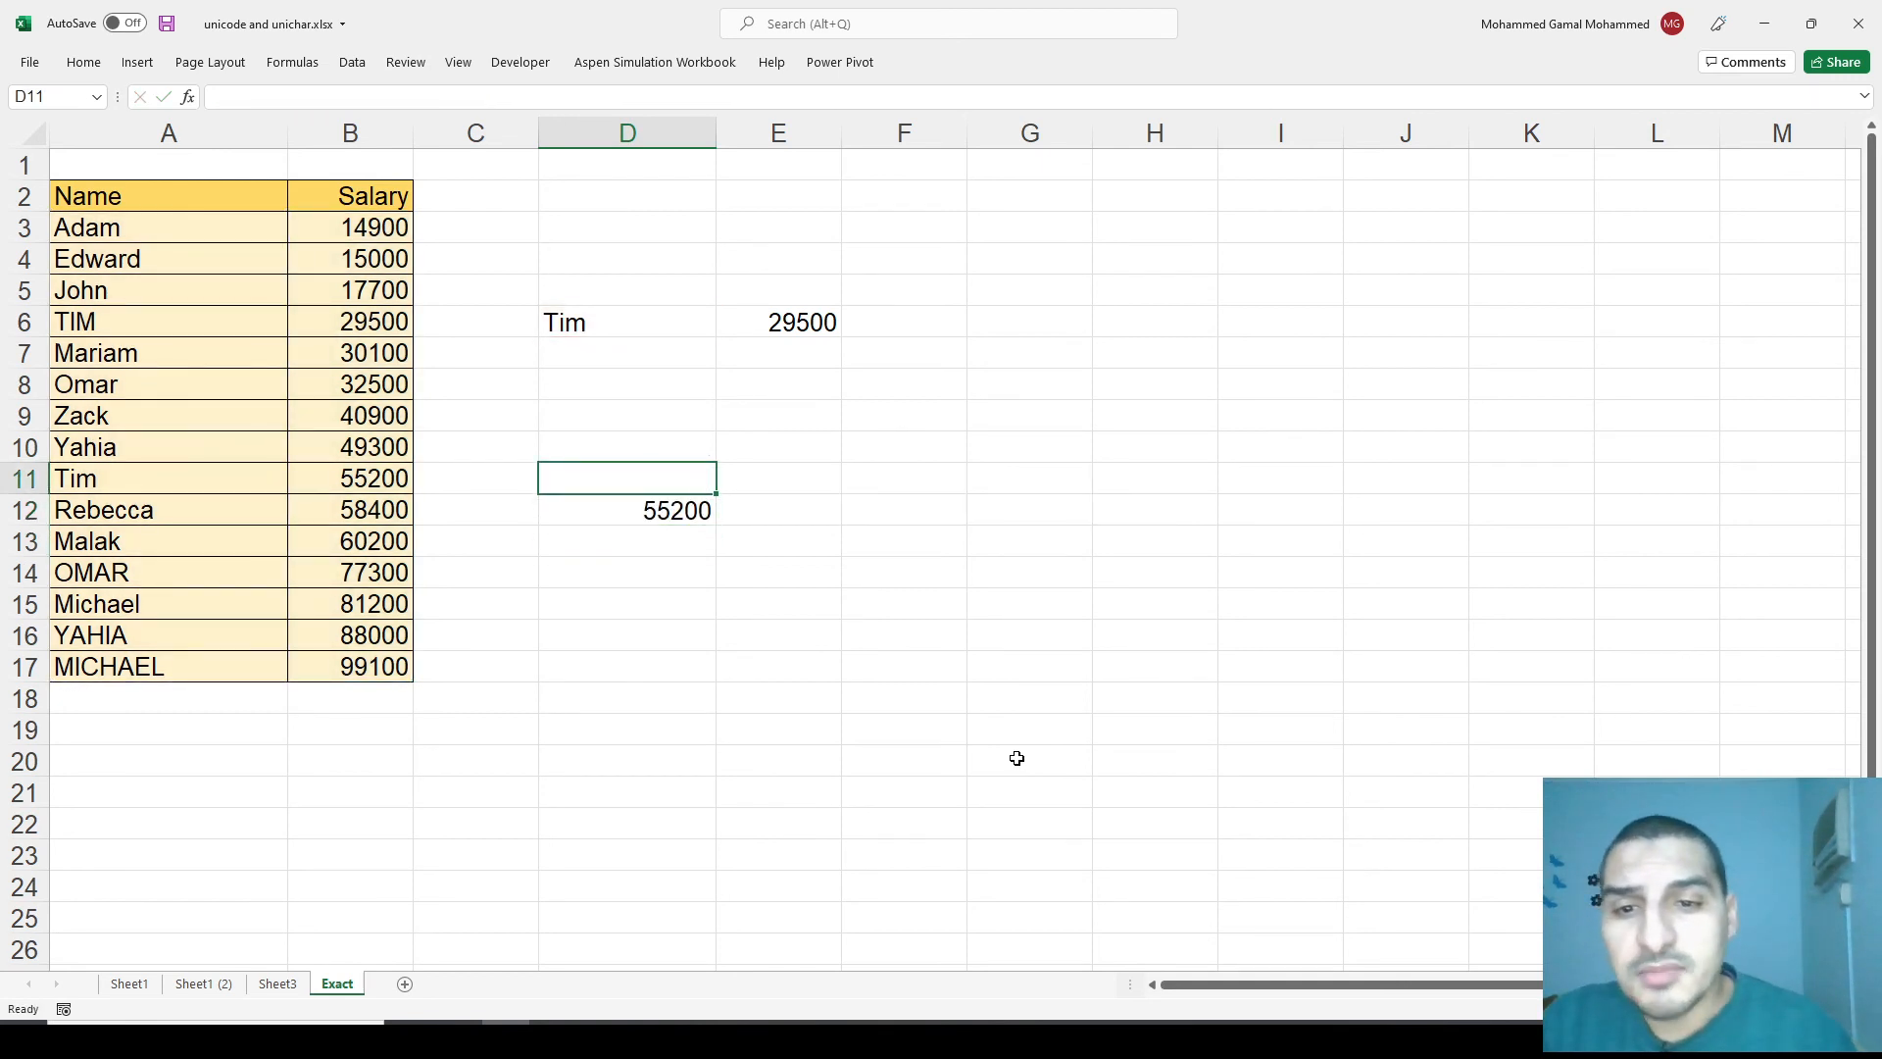
click(676, 509)
drag(684, 527, 796, 355)
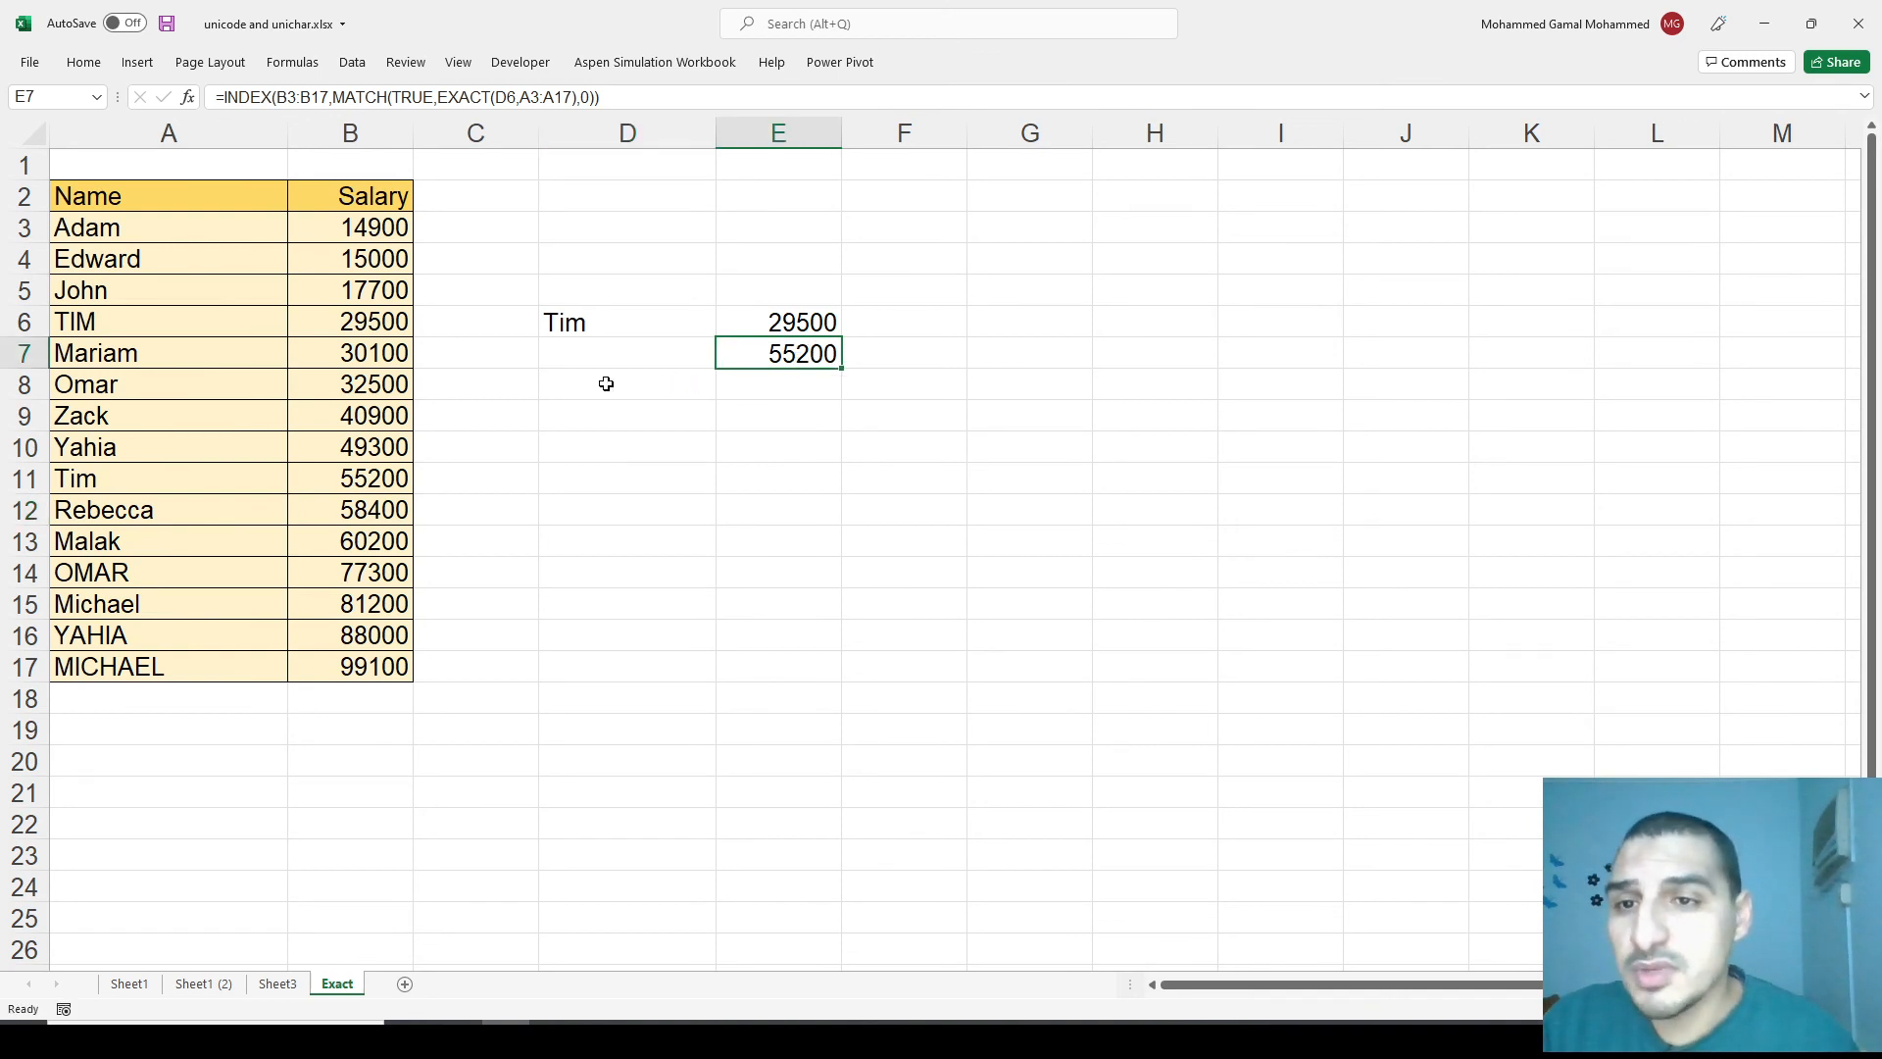
Review the combined formula in E7, and test it by changing the lookup name in D6 to the all-caps spelling in A6.
key(F2)
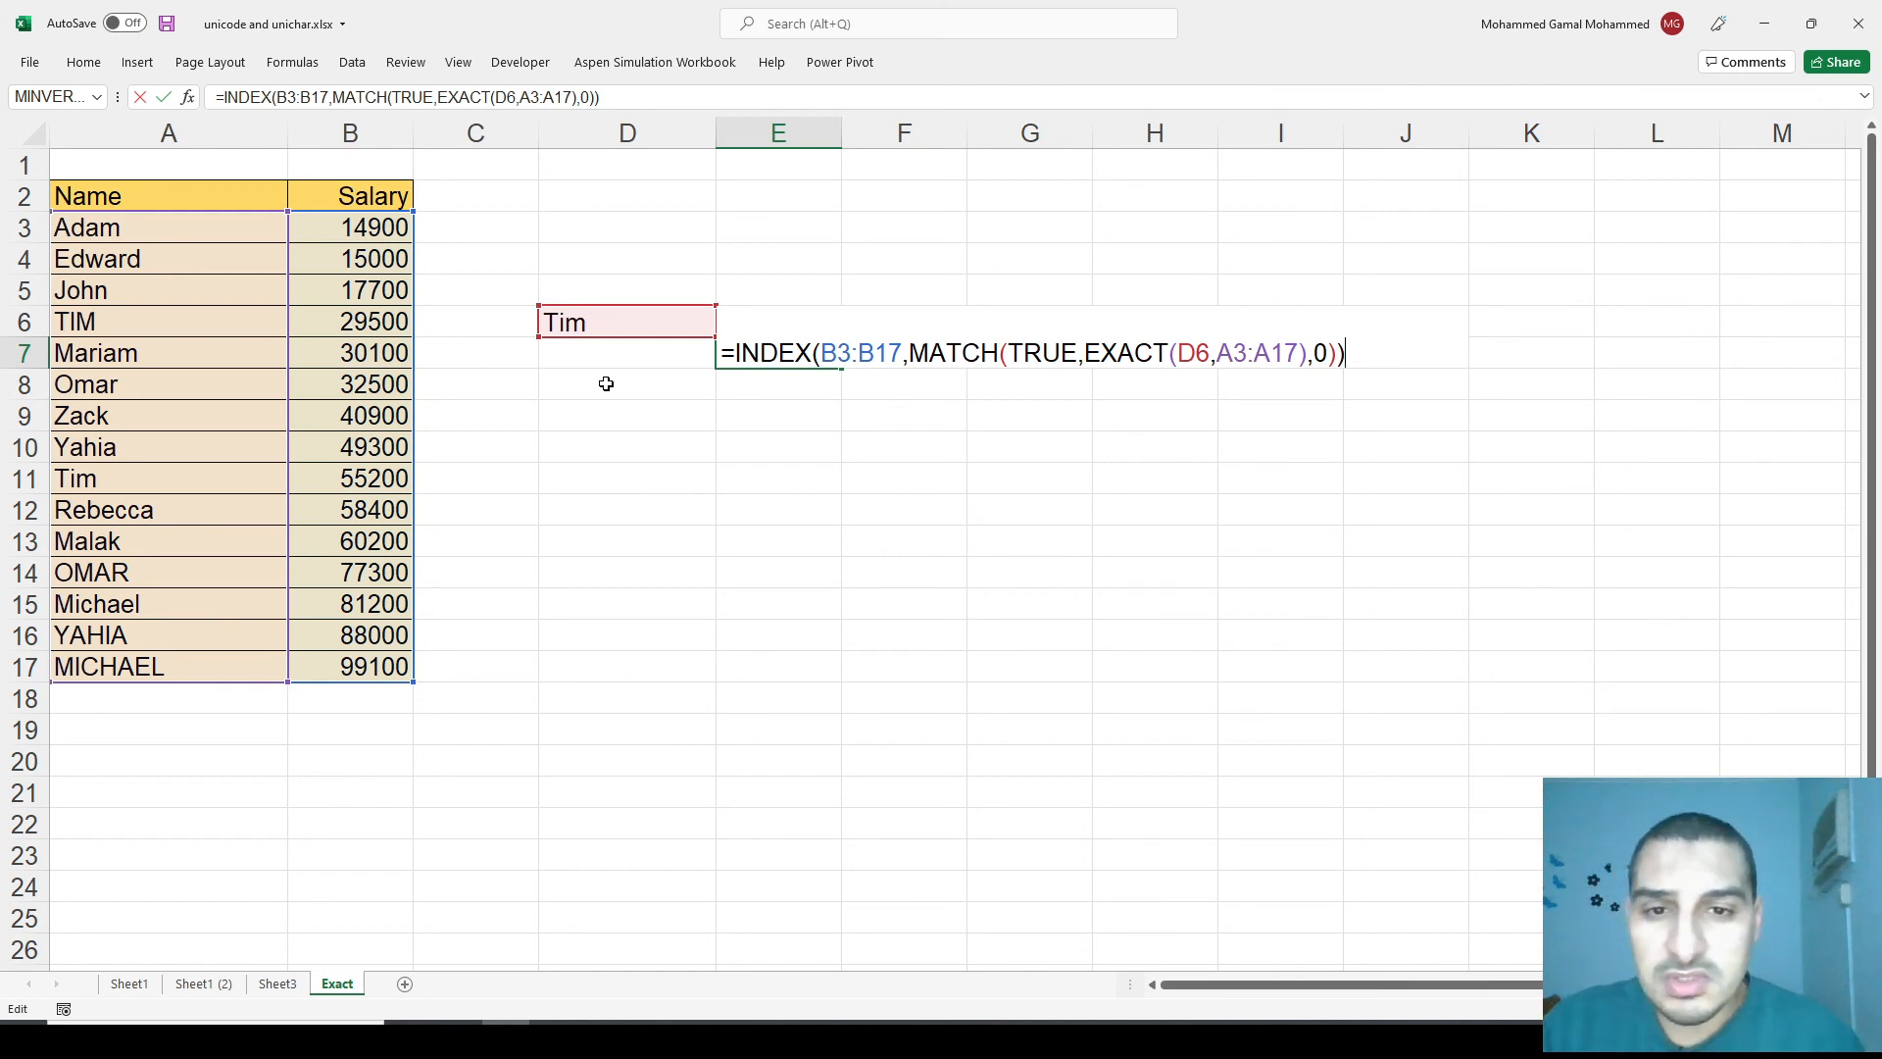
key(Escape)
key(Up)
key(Left)
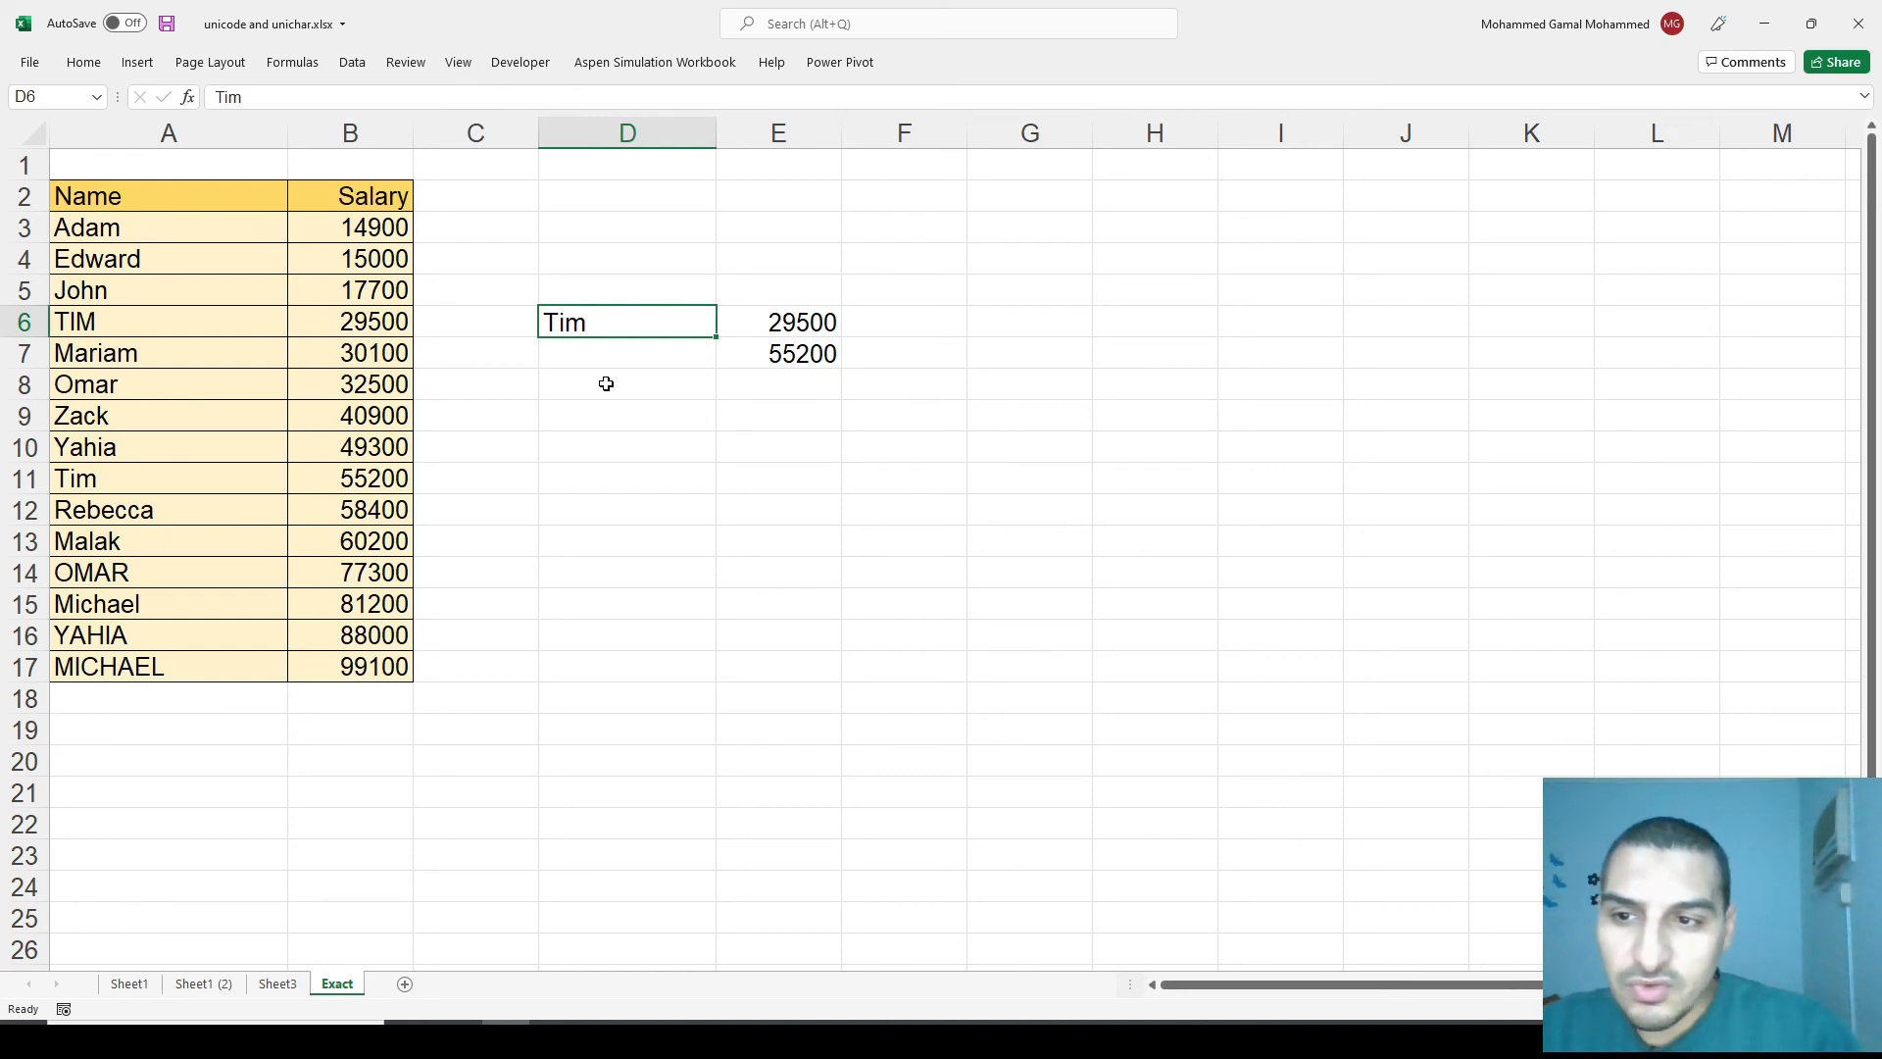
key(F2)
key(BackSpace)
key(BackSpace)
text(IM)
key(Return)
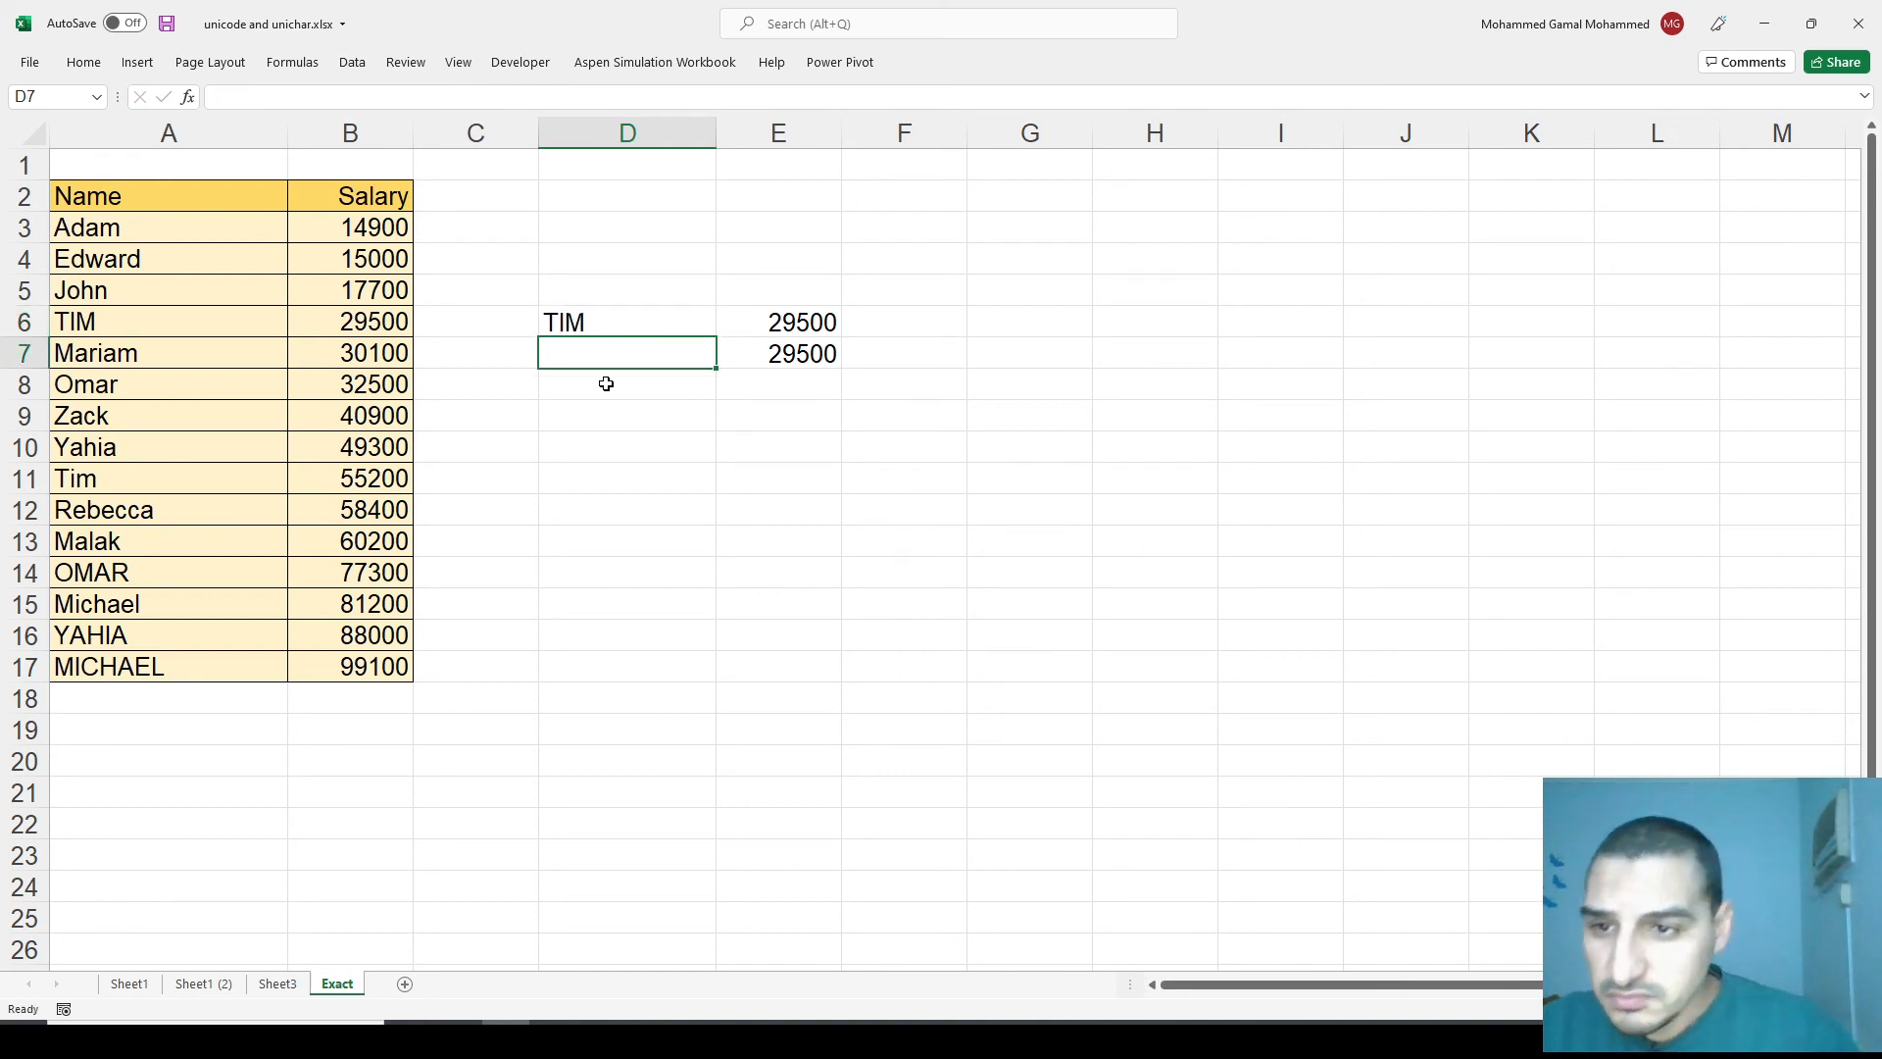
Test both lookups by changing the name in D6 to the mixed-case spelling in A8.
key(Up)
text(Omar)
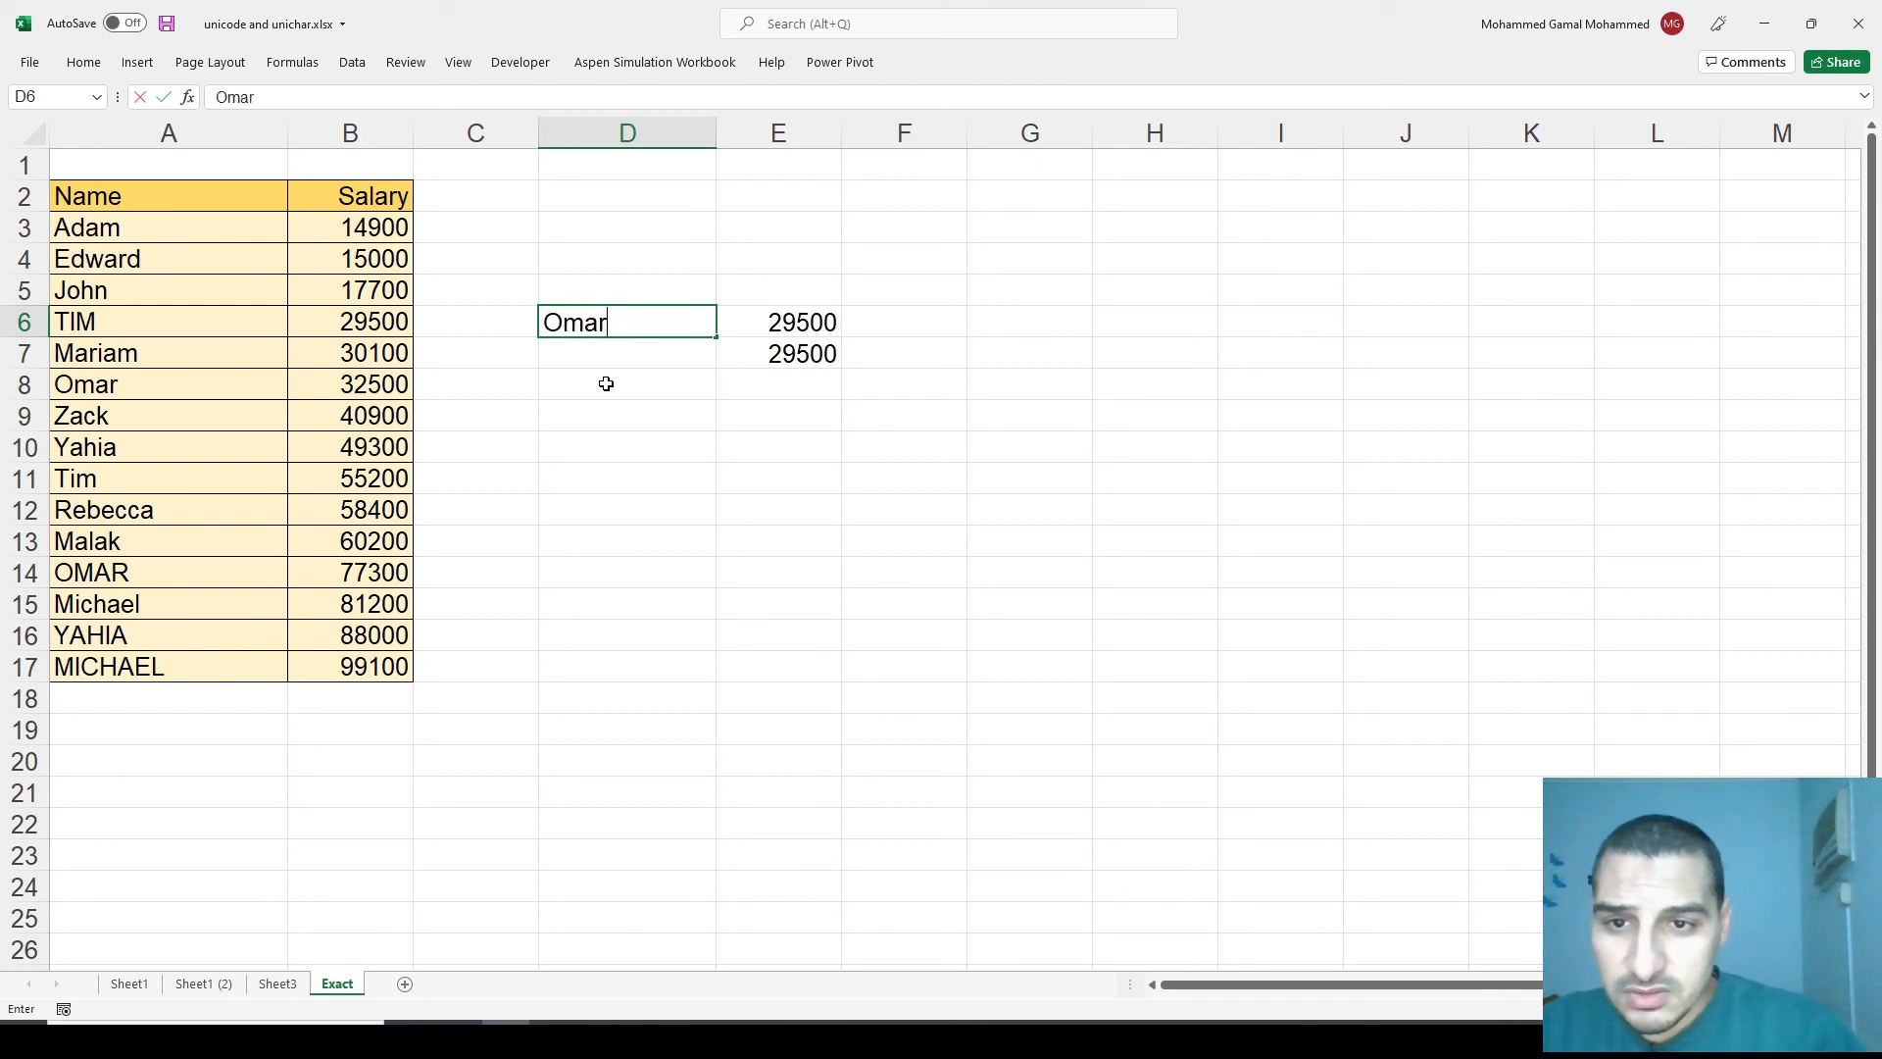
key(Return)
Change the lookup name in D6 to the all-caps spelling in A14, and compare the VLOOKUP in E6 with the INDEX formula in E7.
key(Up)
text(OMAR)
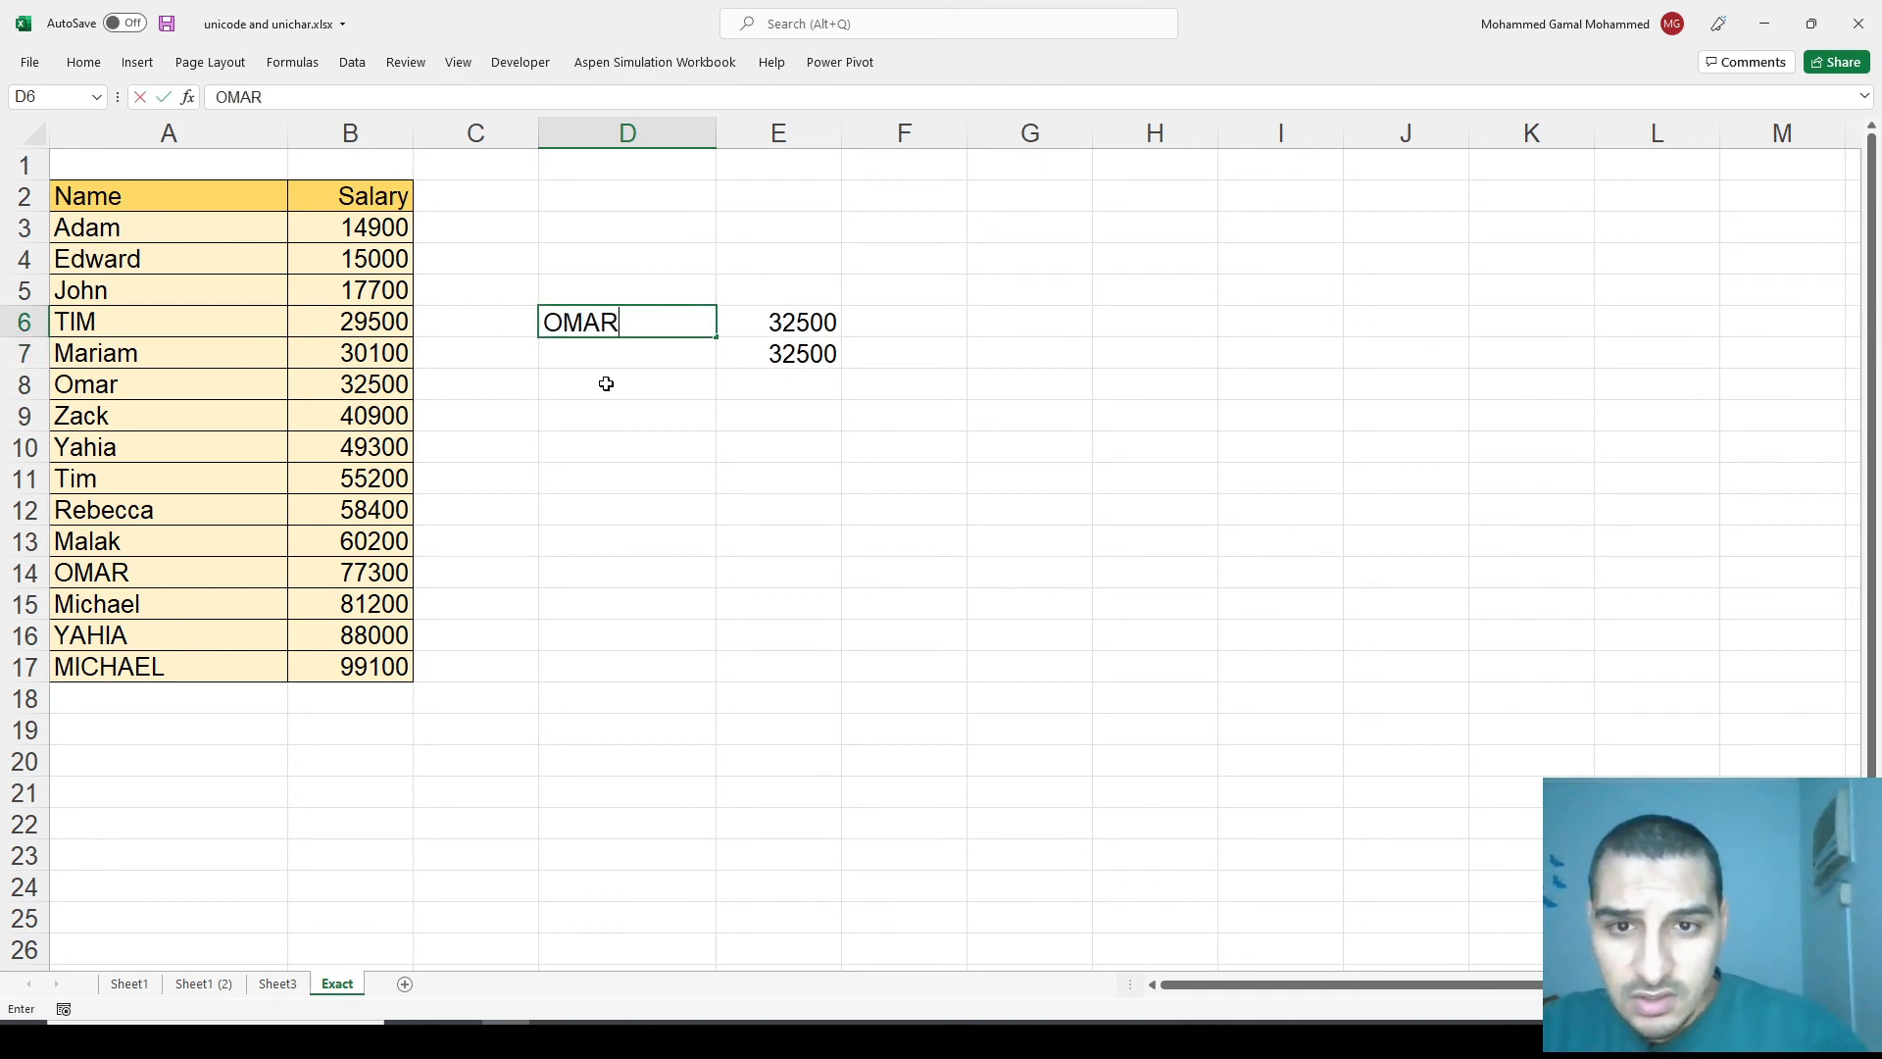
key(Return)
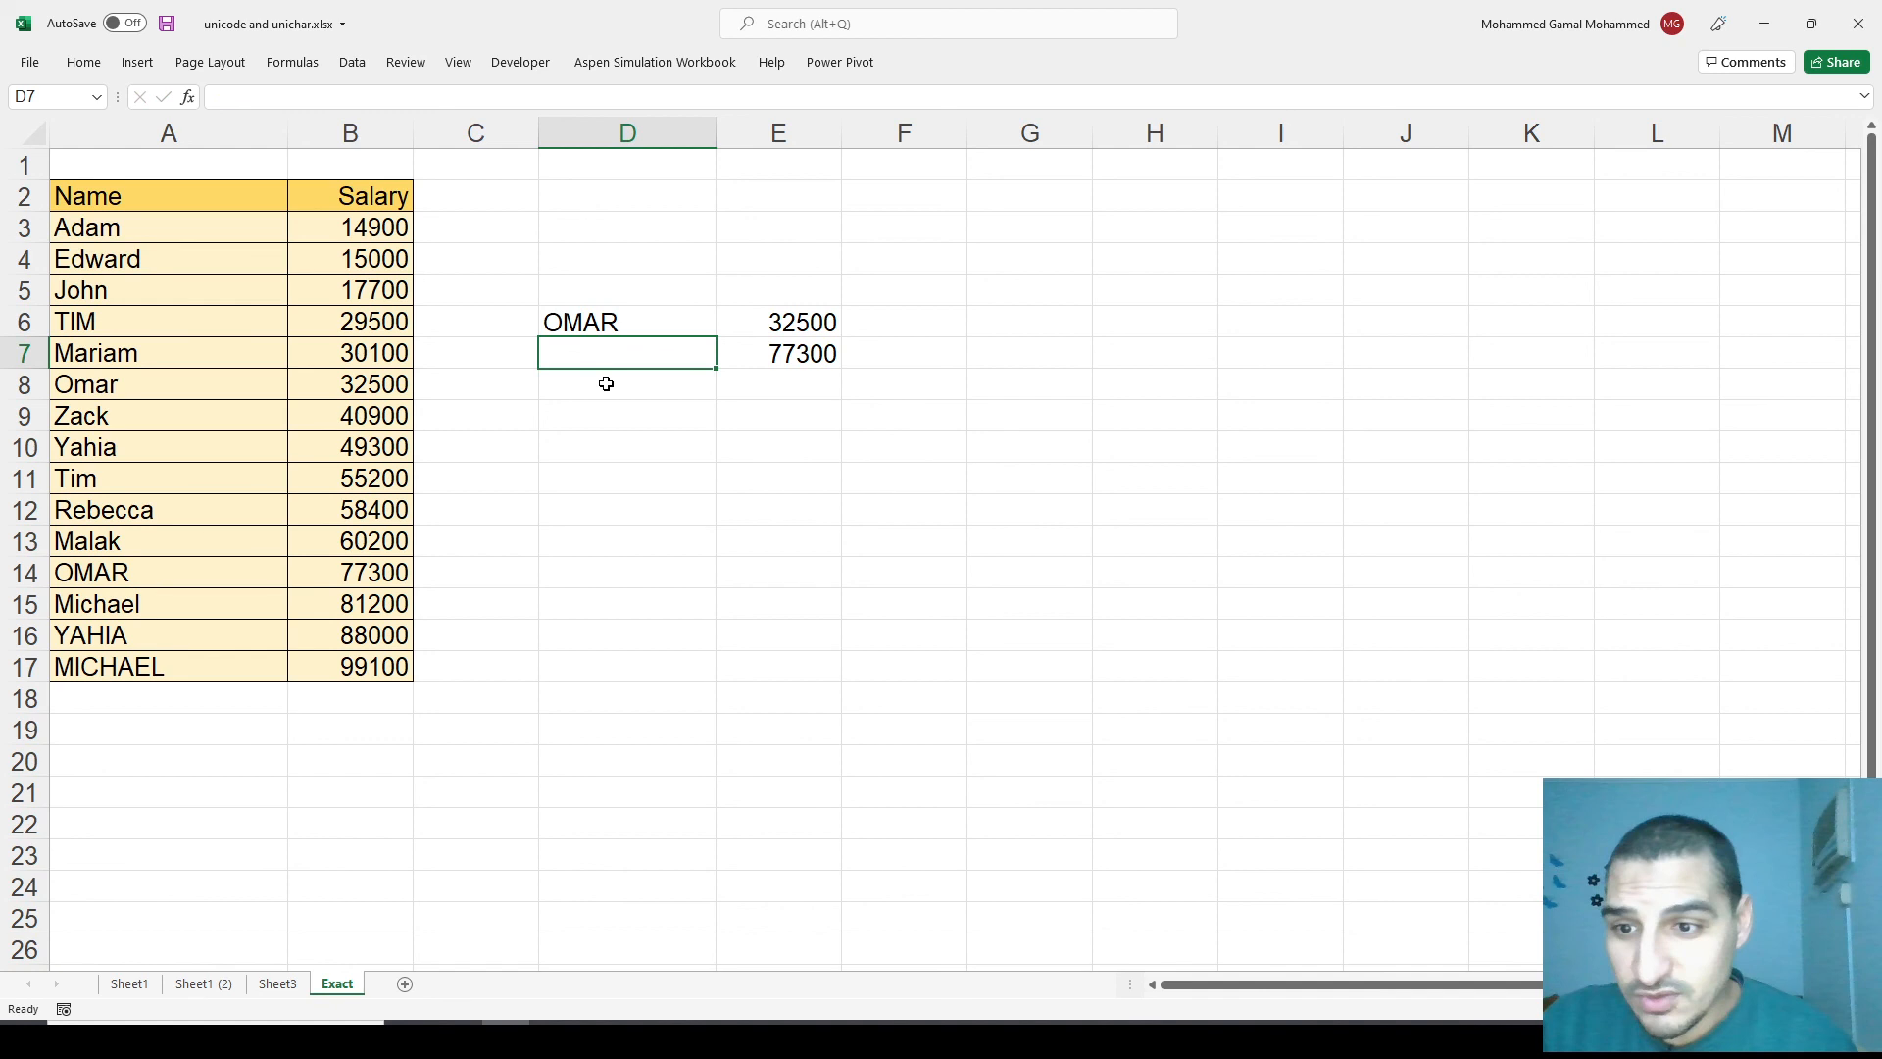
key(Up)
key(Right)
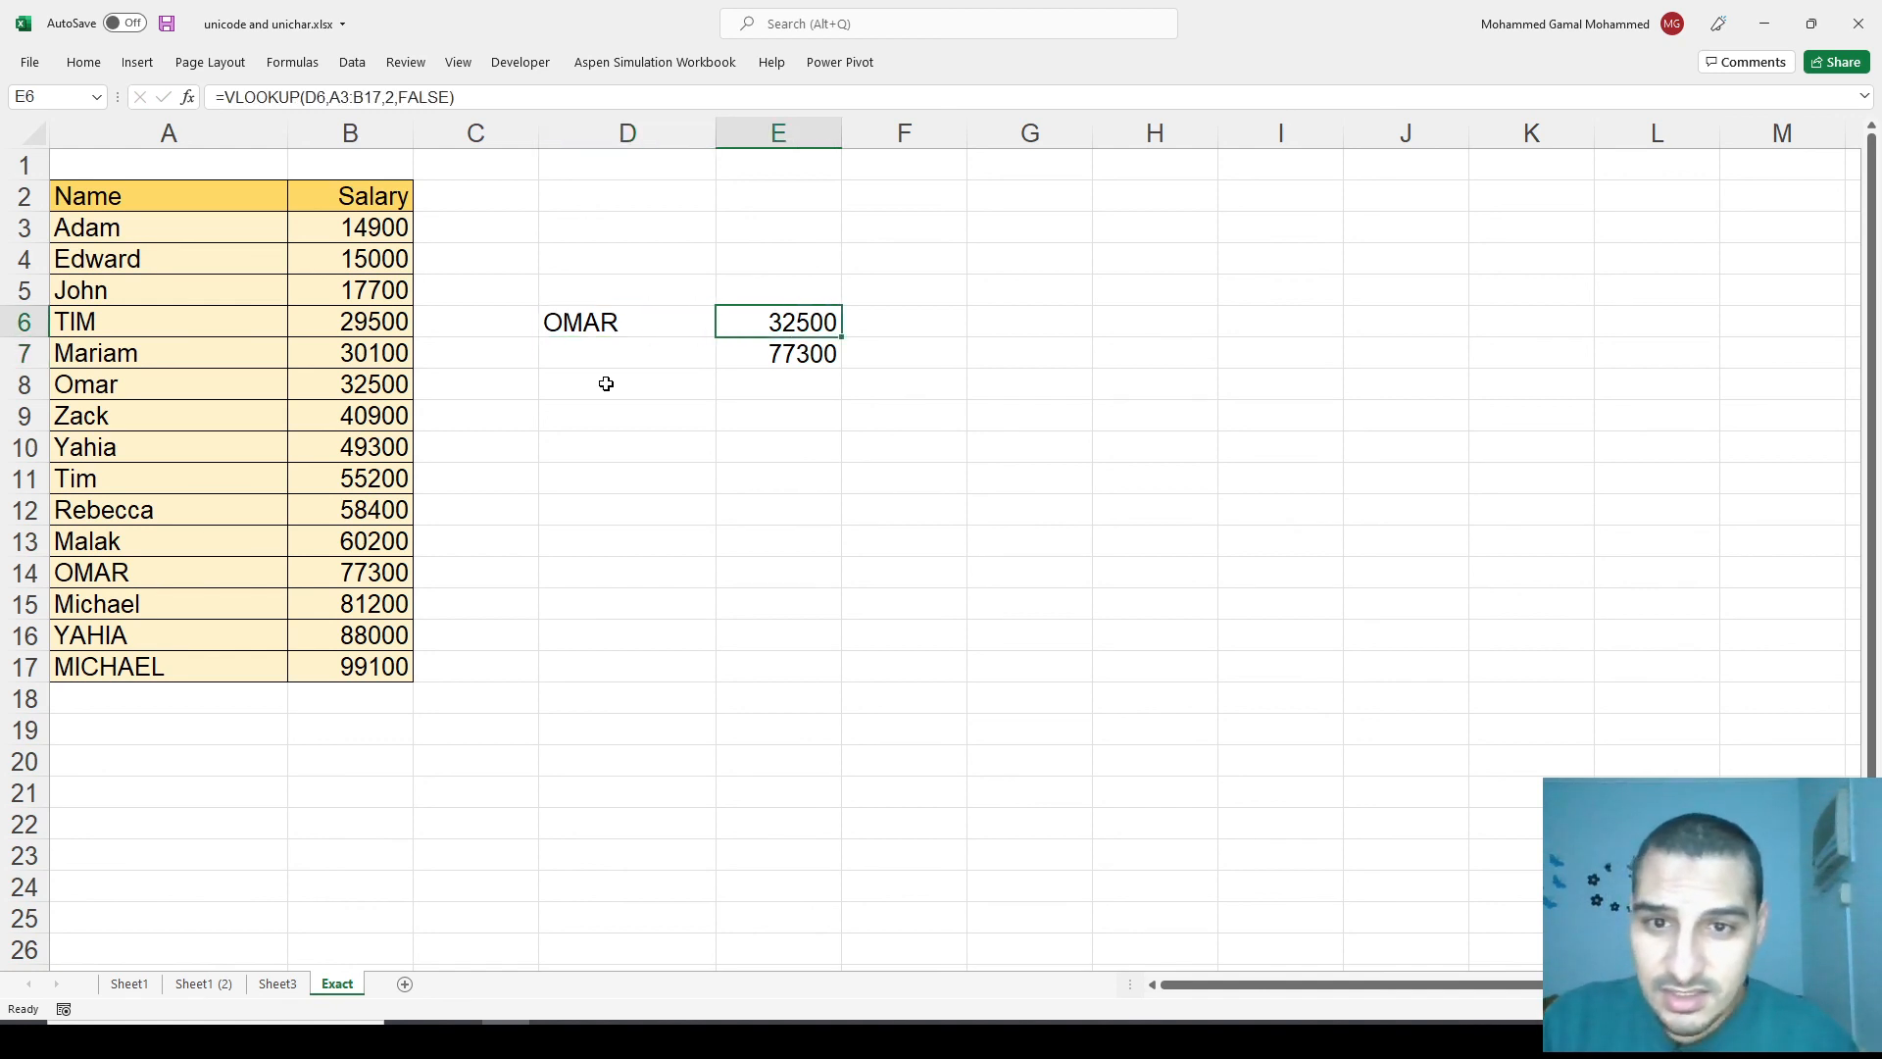
key(Down)
key(F2)
key(Escape)
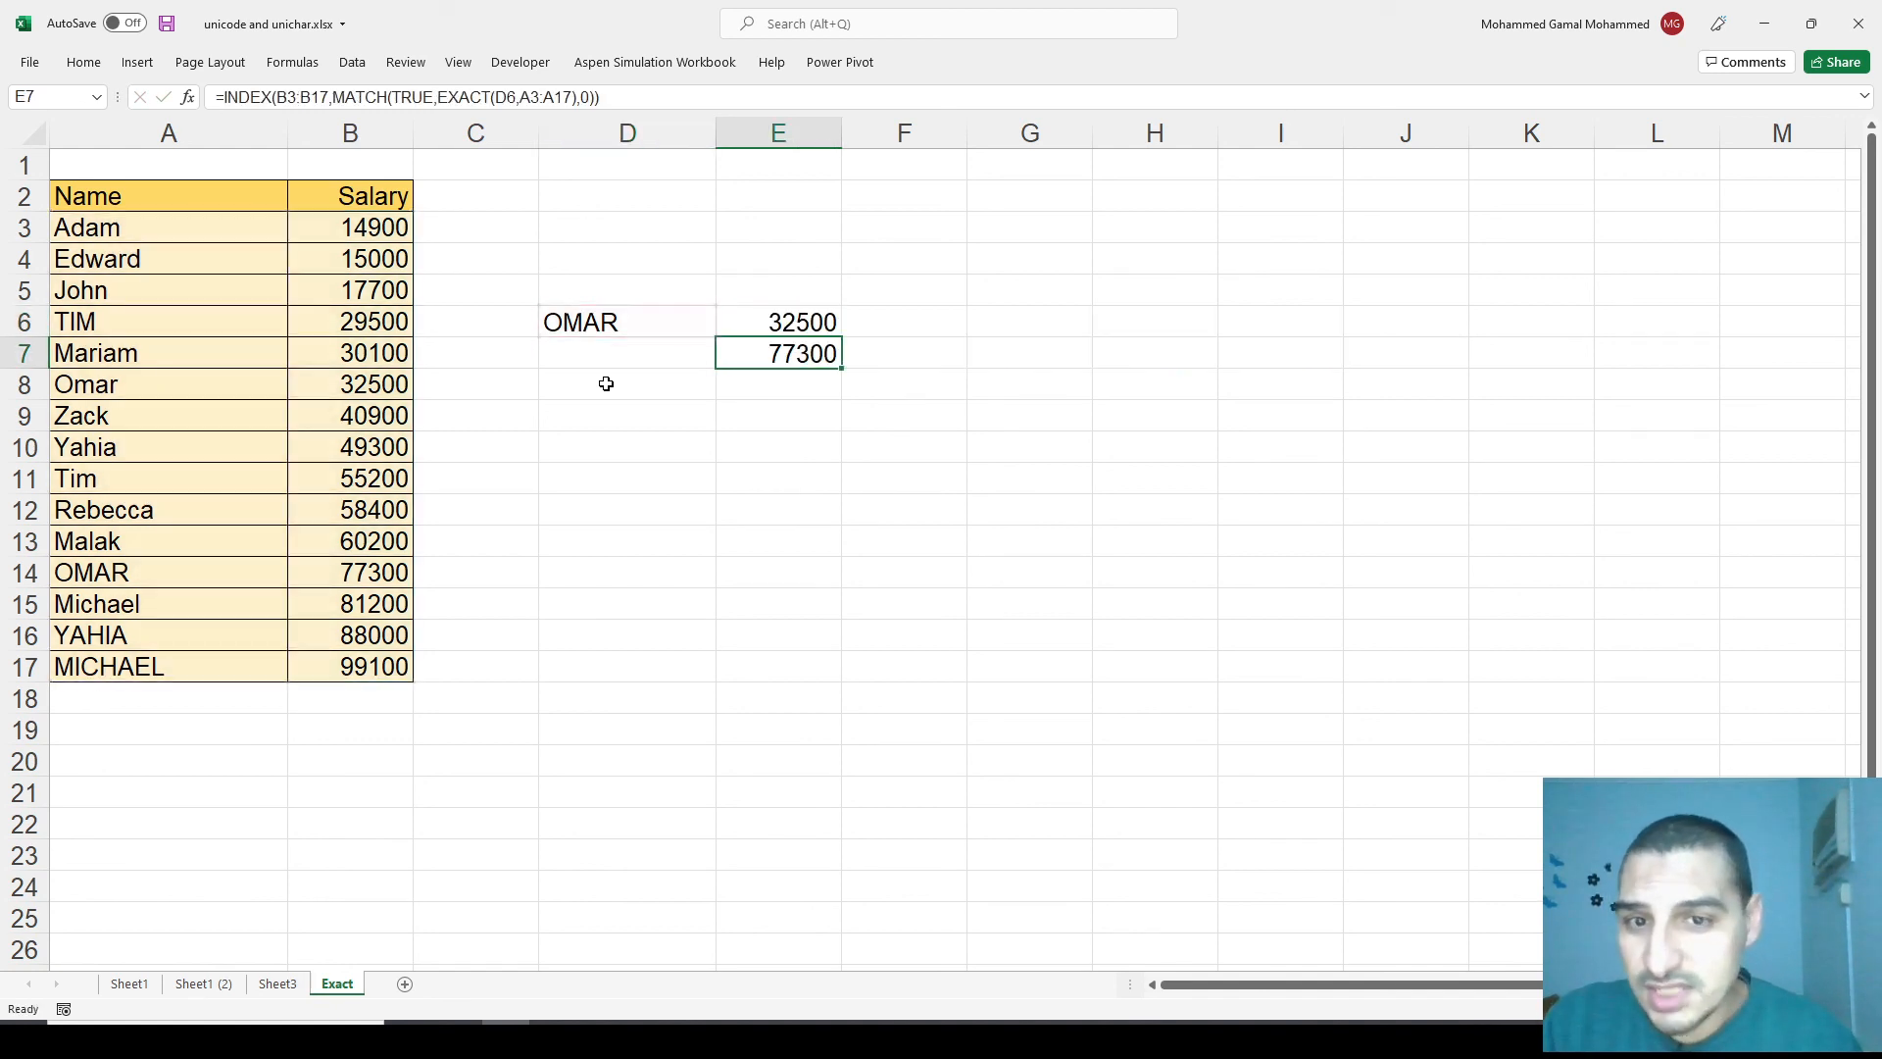